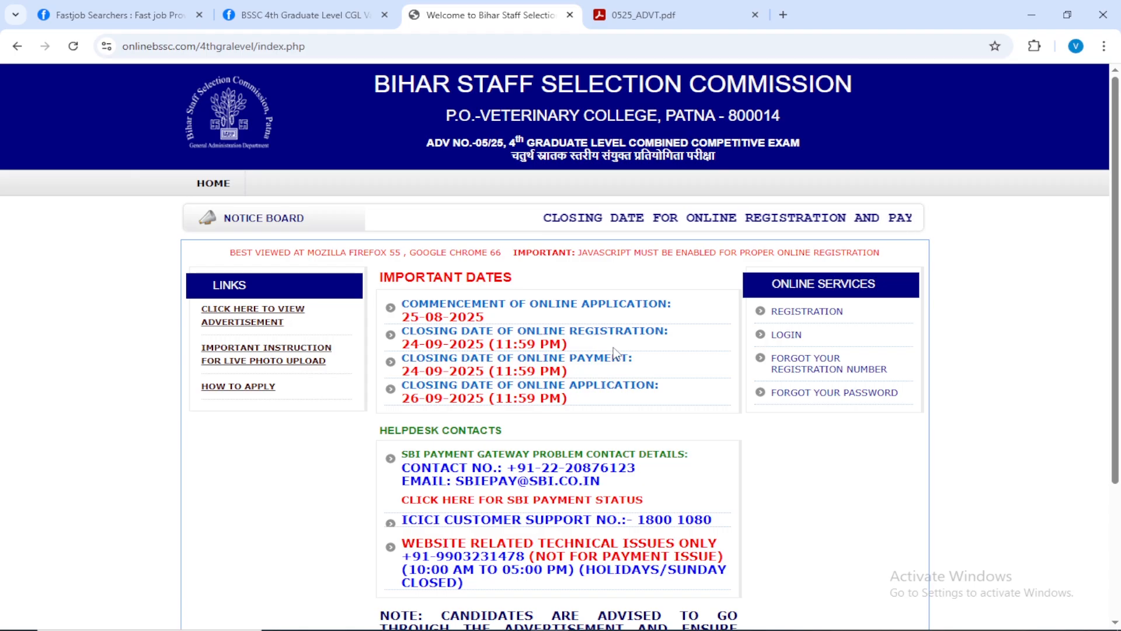
Review the commission's home page for the application dates, helpdesk contacts, online services and registration link.
scroll(660, 321, down, 3)
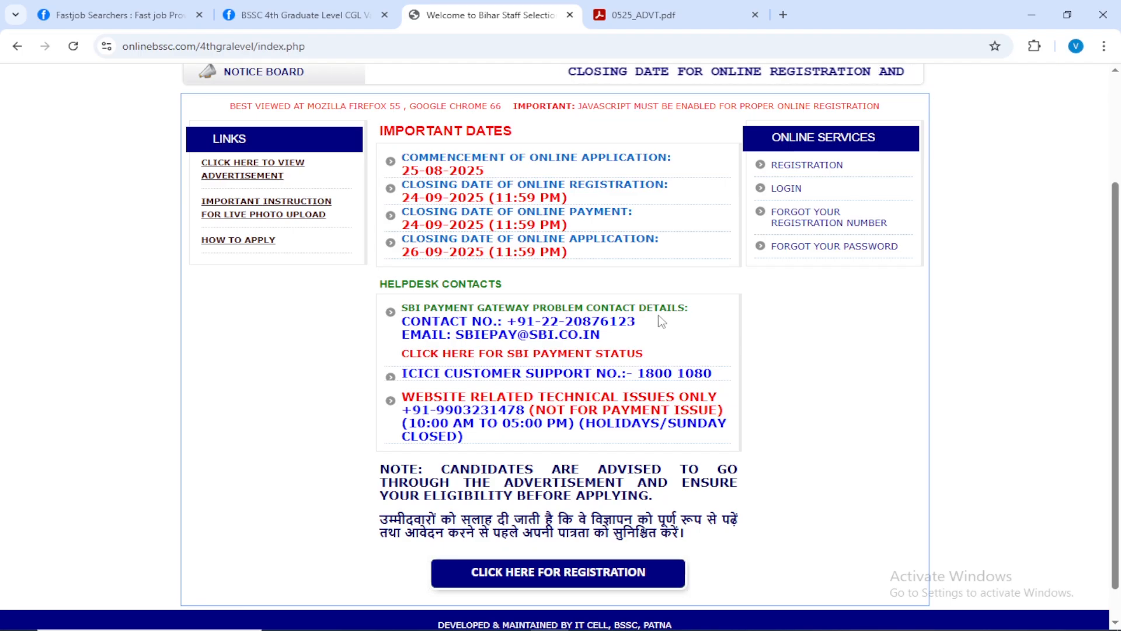
scroll(662, 321, up, 3)
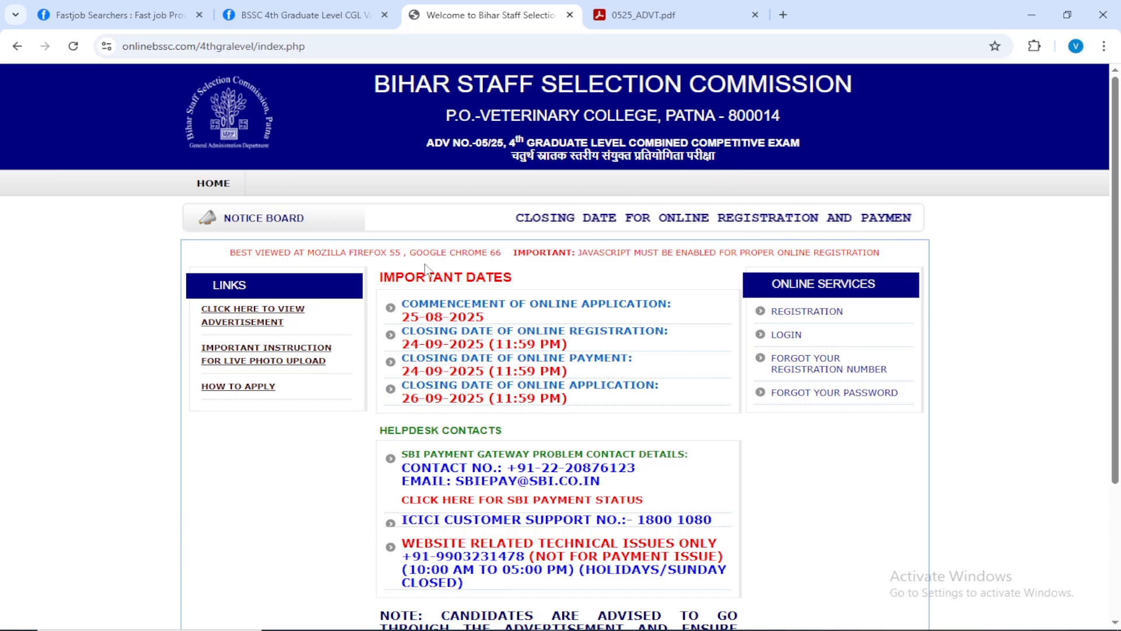
scroll(473, 252, down, 1)
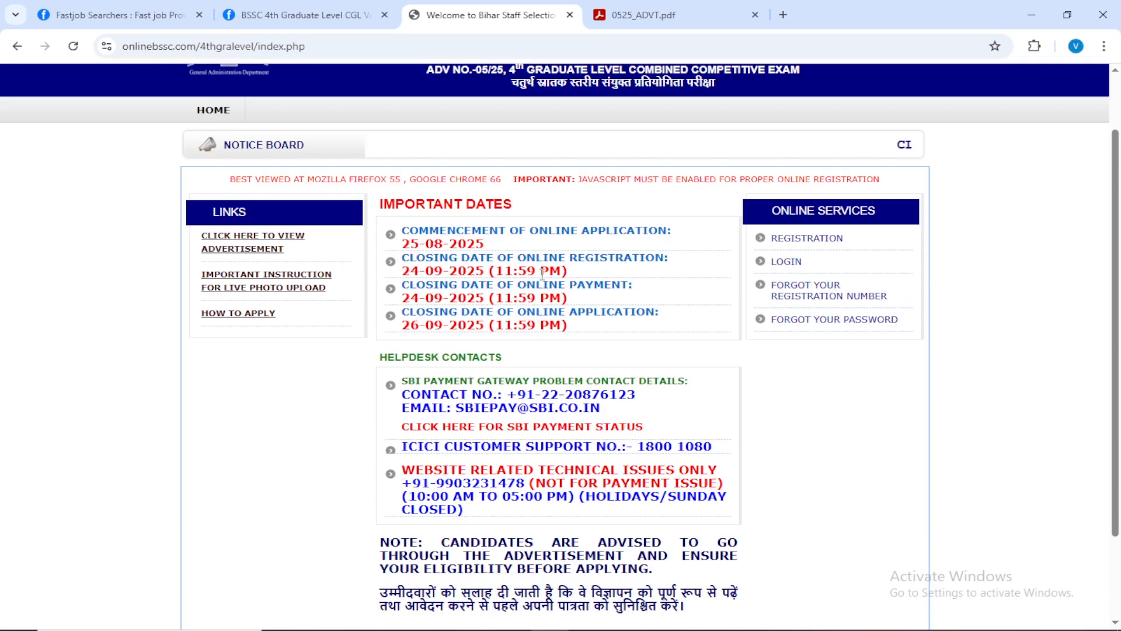
scroll(565, 256, down, 1)
scroll(565, 256, down, 1)
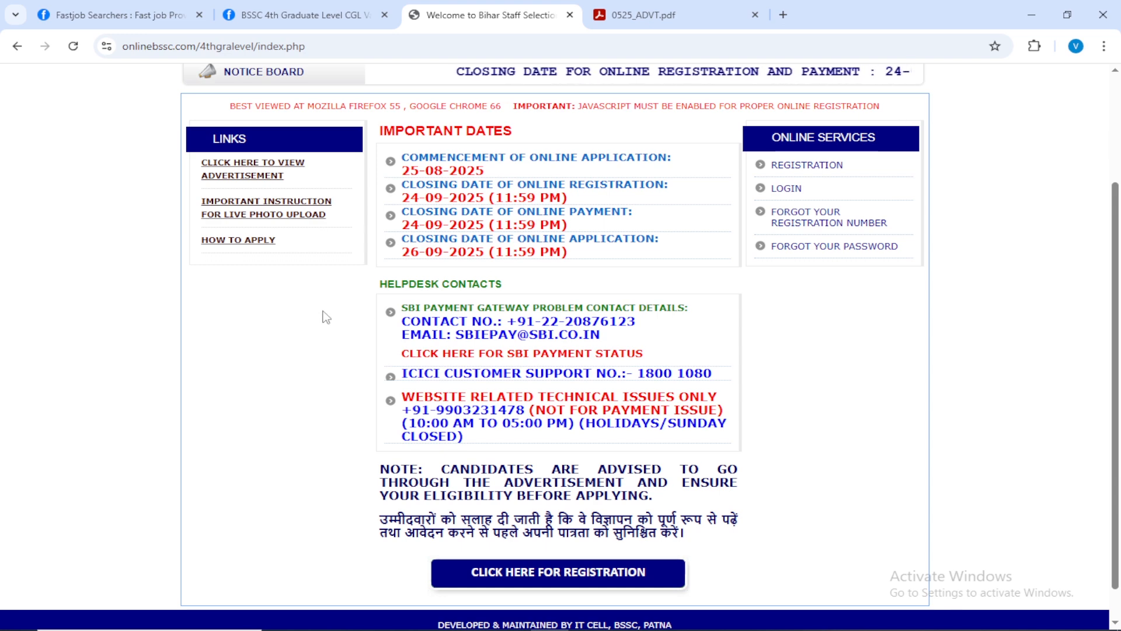
scroll(283, 326, up, 3)
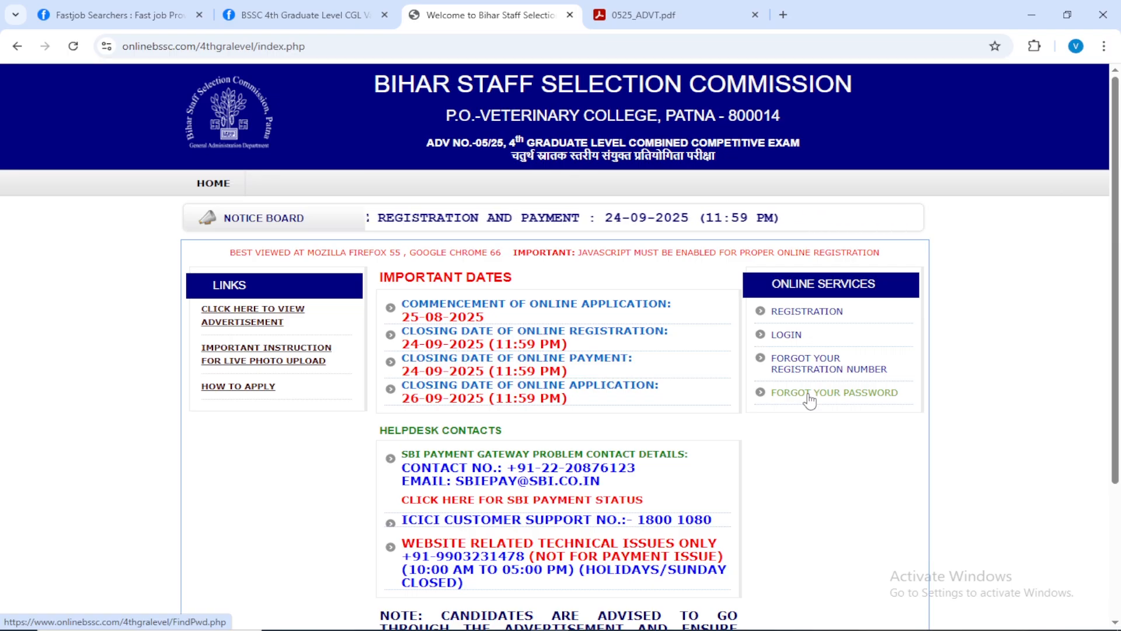
scroll(755, 401, down, 1)
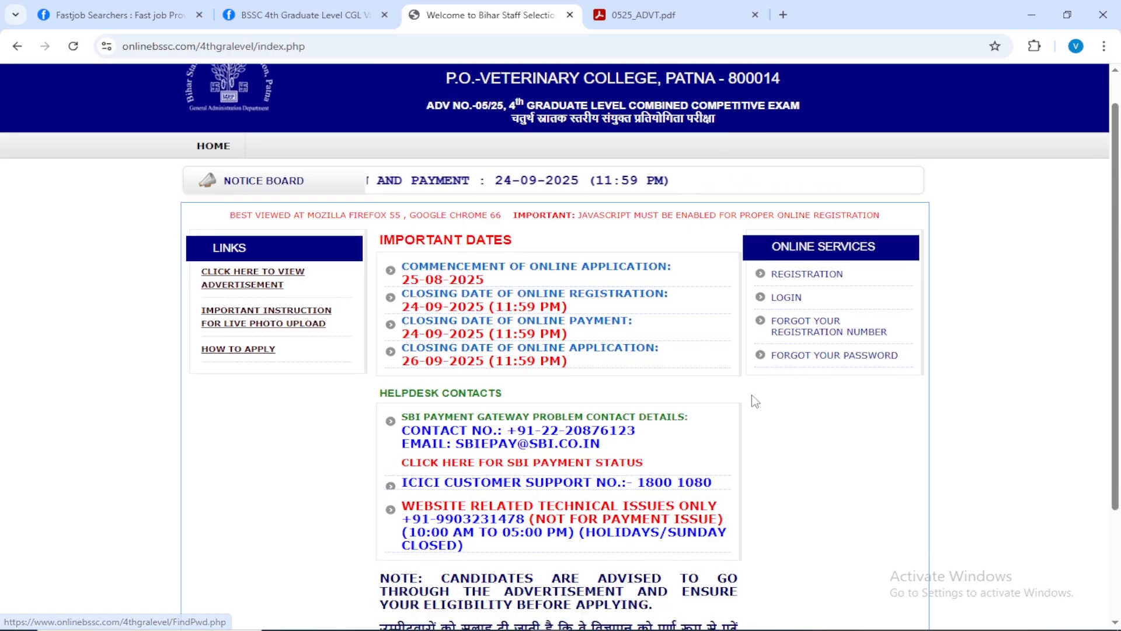
scroll(755, 400, down, 3)
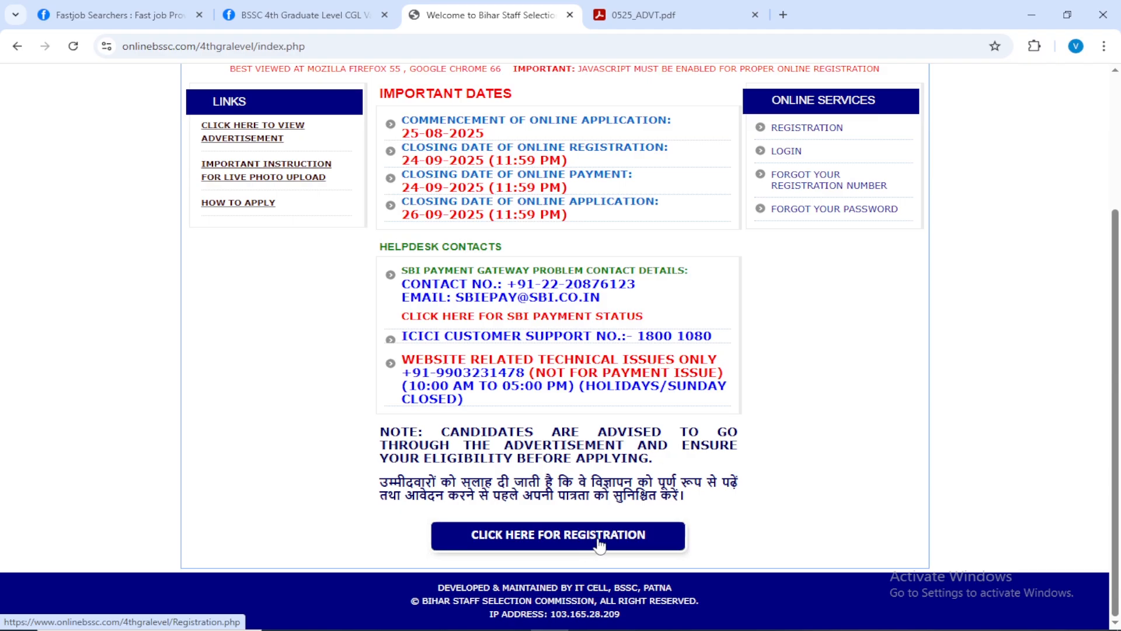
scroll(677, 455, up, 3)
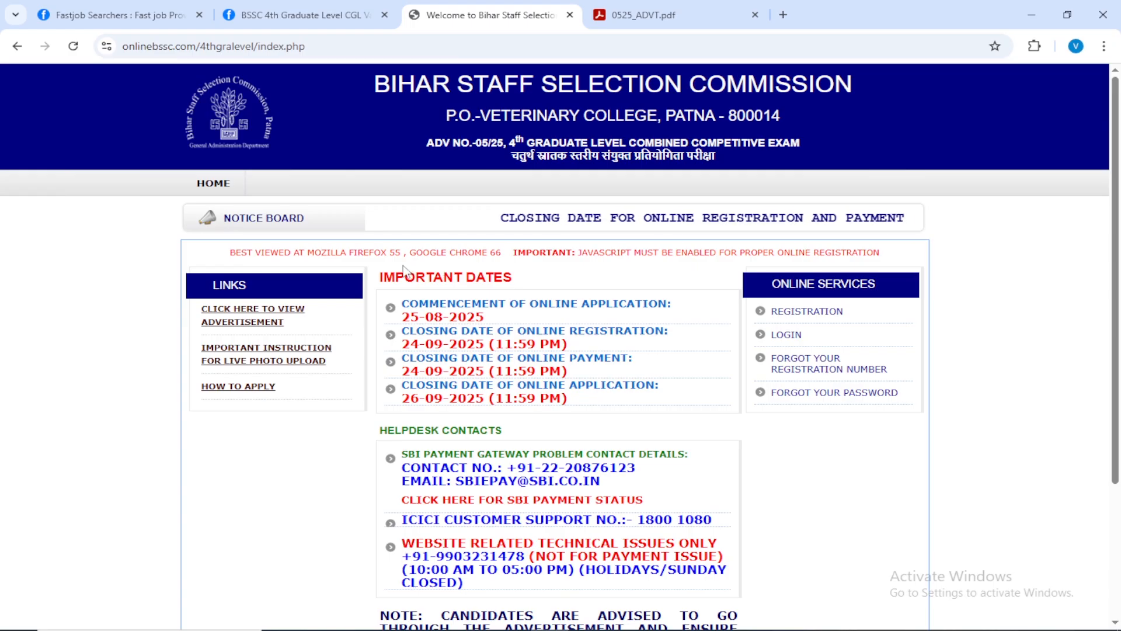
Open the 0525_ADVT.pdf advertisement and examine the pay levels and required qualifications for each post on page 1.
click(645, 13)
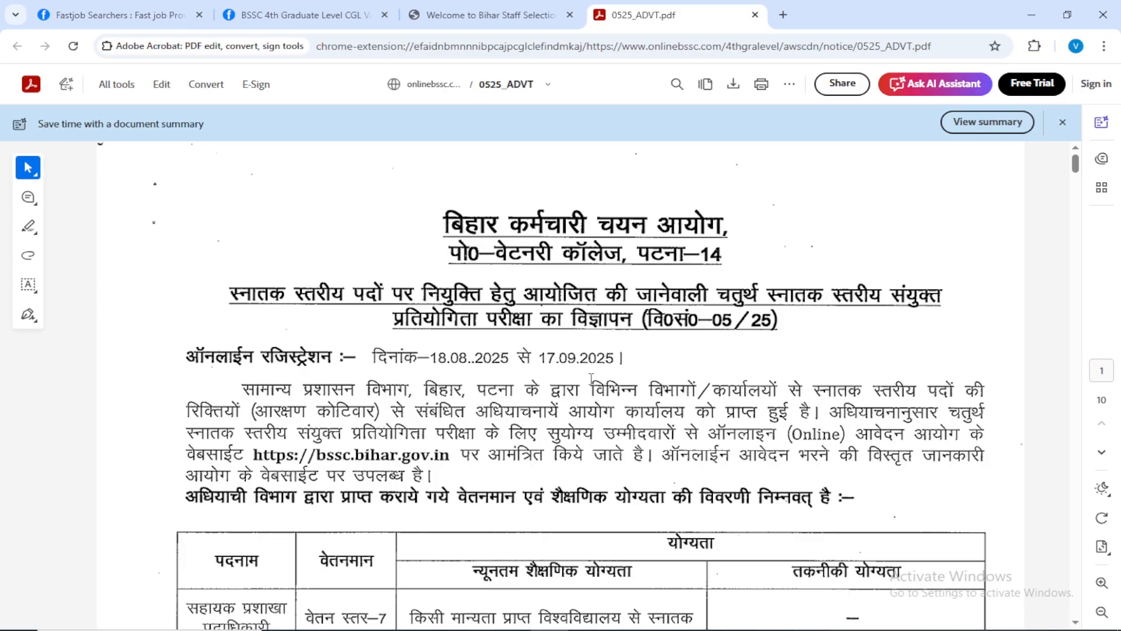
scroll(602, 359, down, 2)
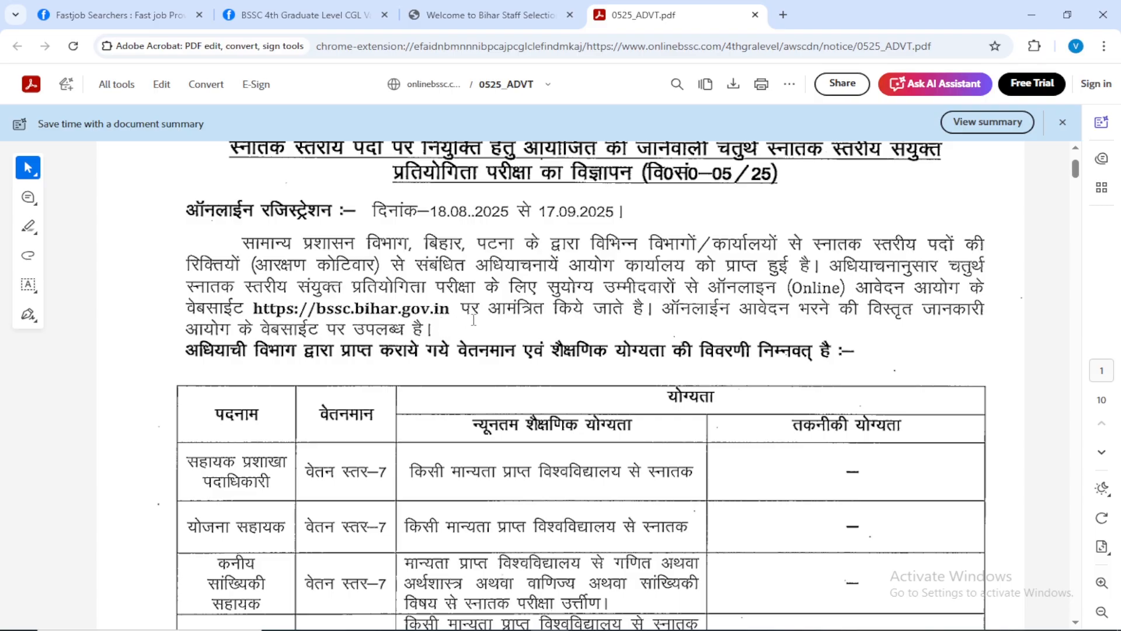
scroll(586, 319, down, 3)
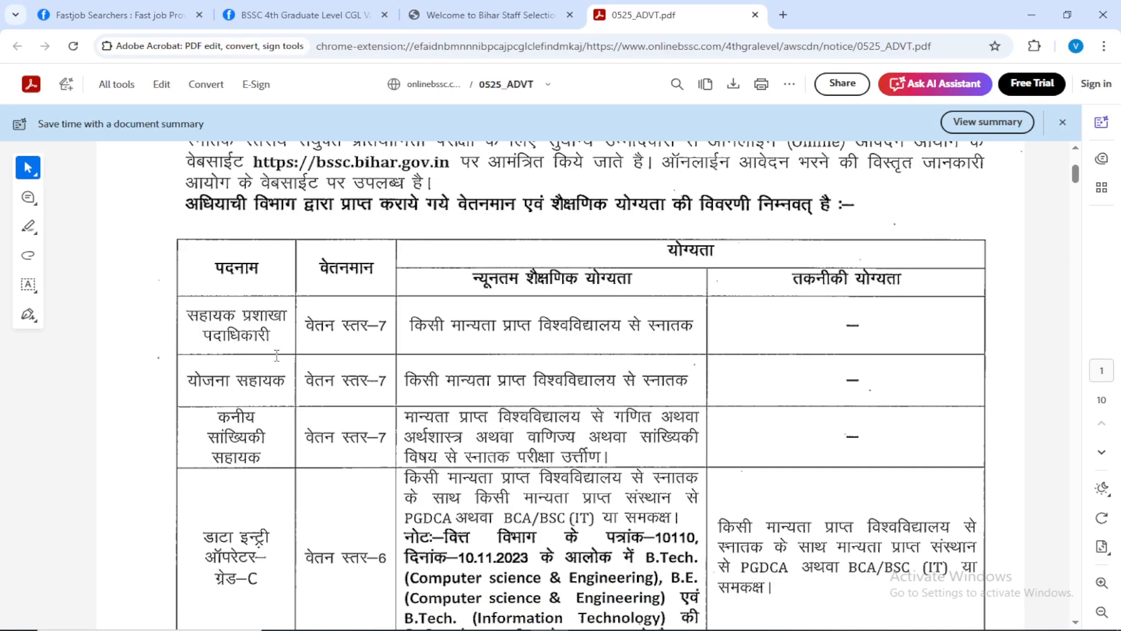
scroll(241, 411, up, 1)
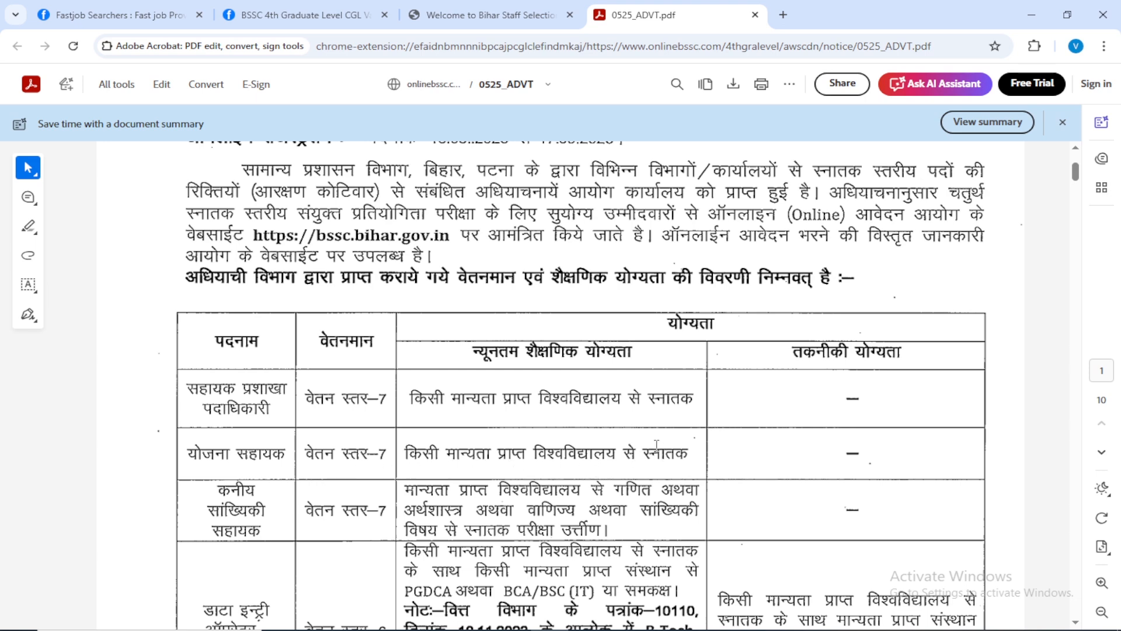
scroll(575, 416, down, 2)
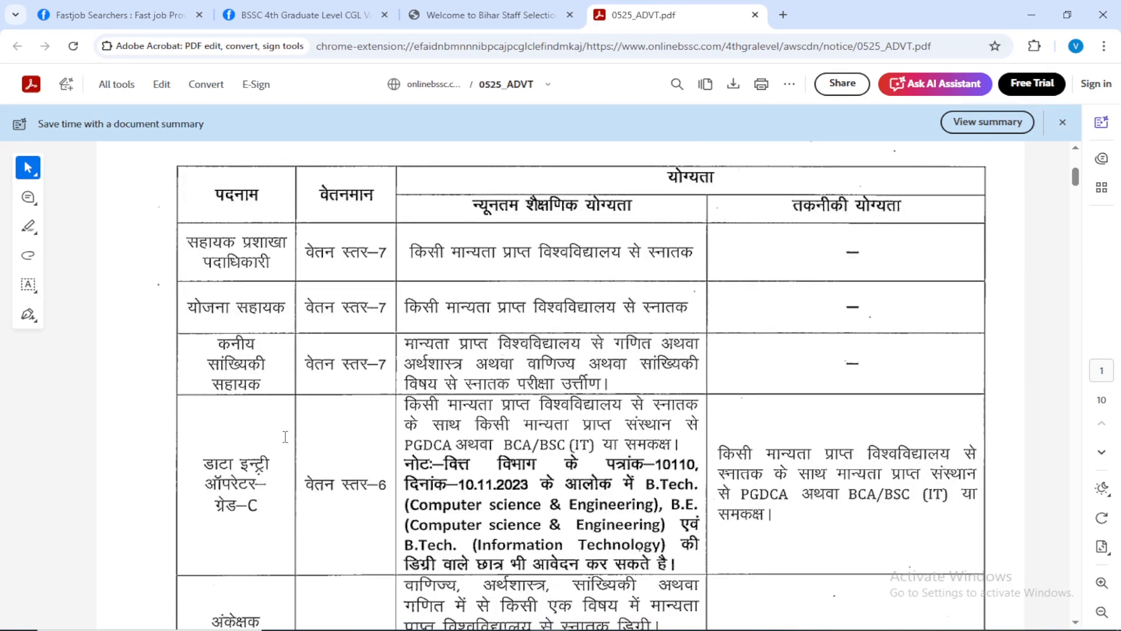
scroll(317, 419, down, 1)
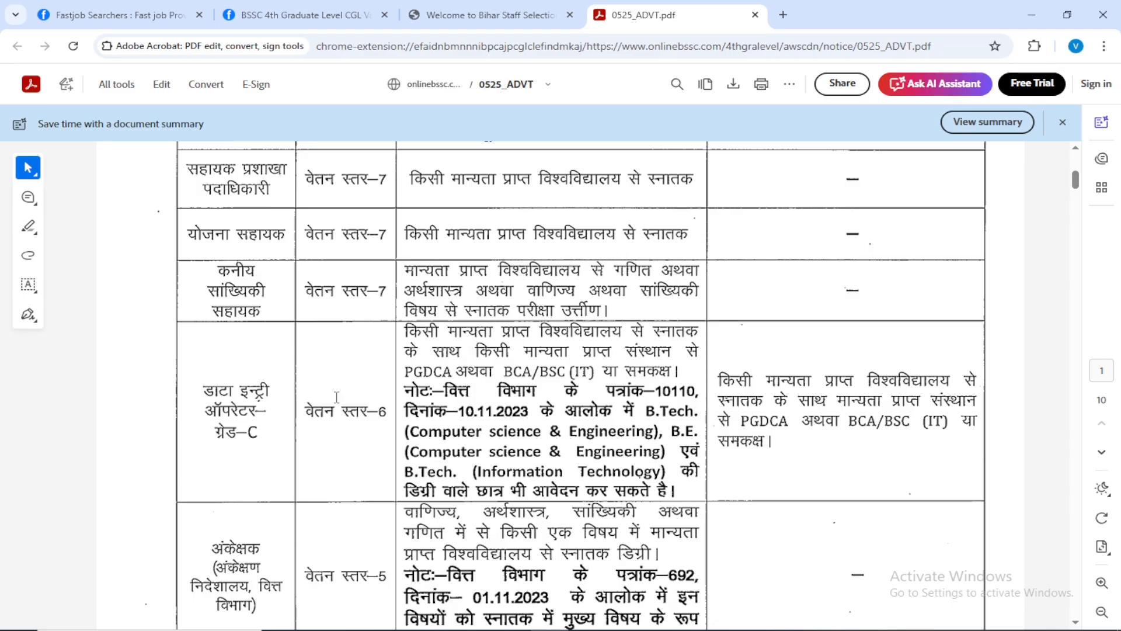
scroll(337, 397, down, 3)
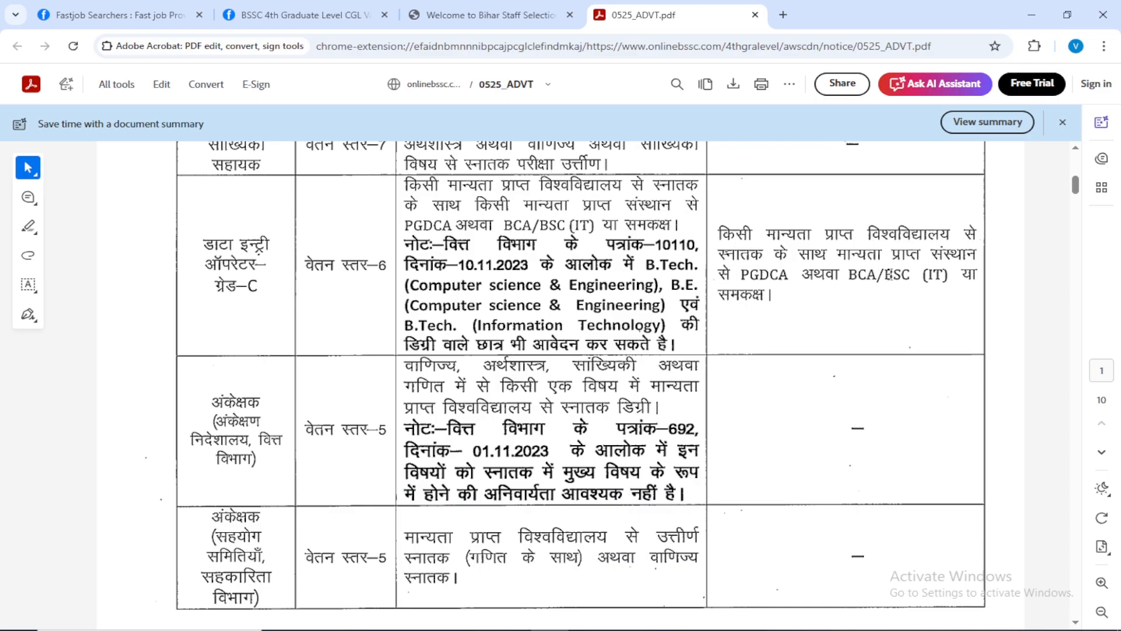
scroll(547, 359, down, 2)
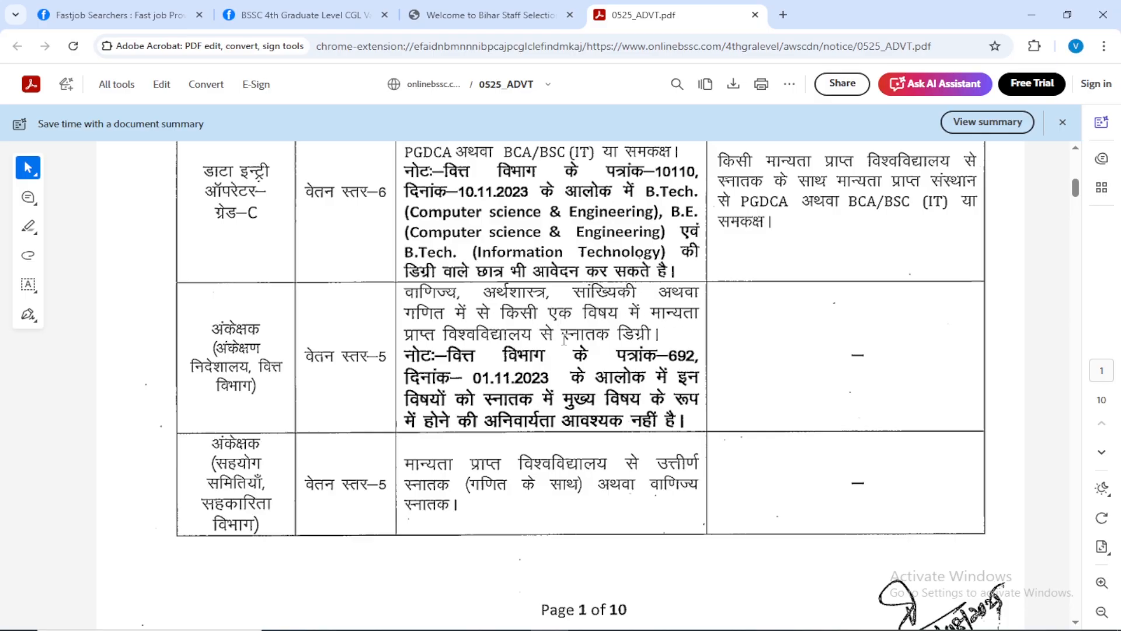
scroll(269, 433, down, 8)
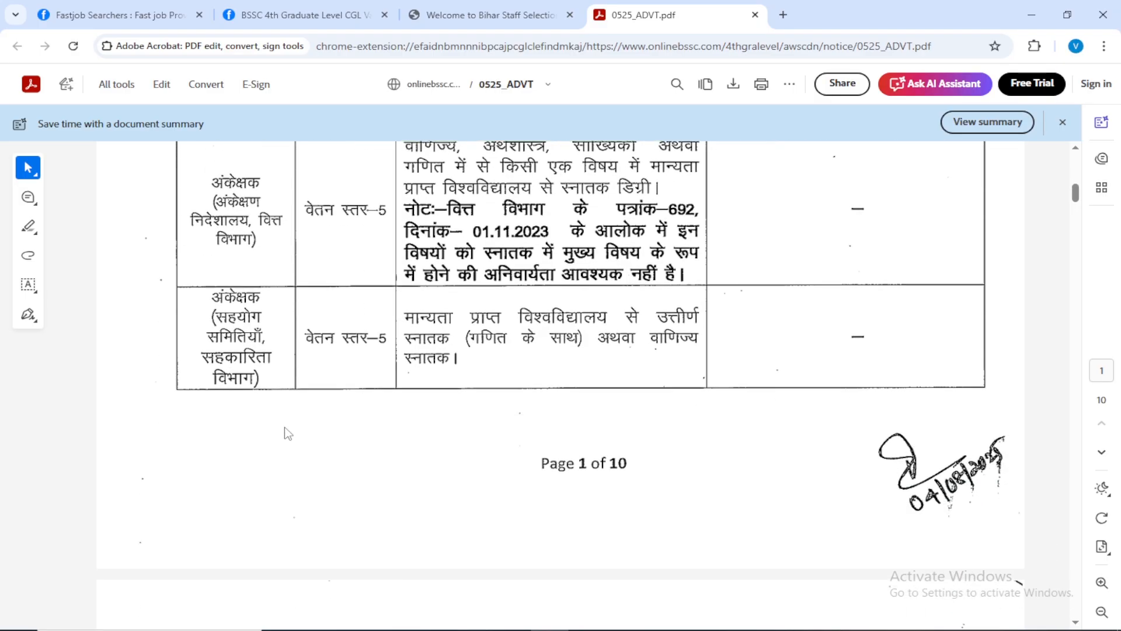
scroll(319, 427, up, 1)
Examine the category-wise vacancy table on page 2 of the advertisement and the notes beneath it.
scroll(319, 427, down, 3)
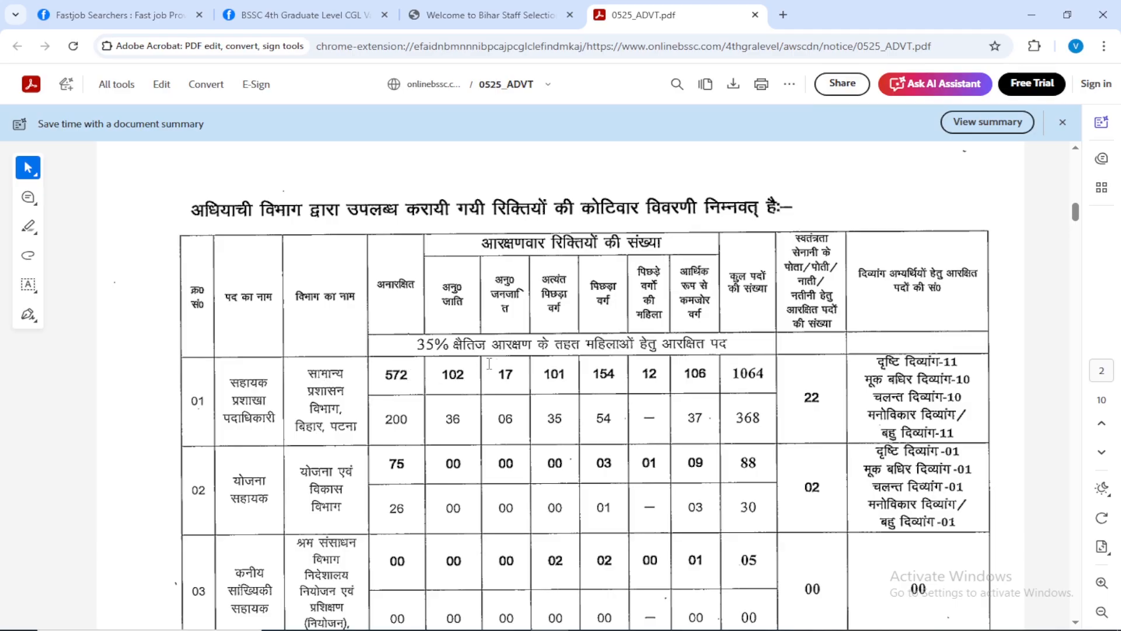
scroll(496, 363, down, 3)
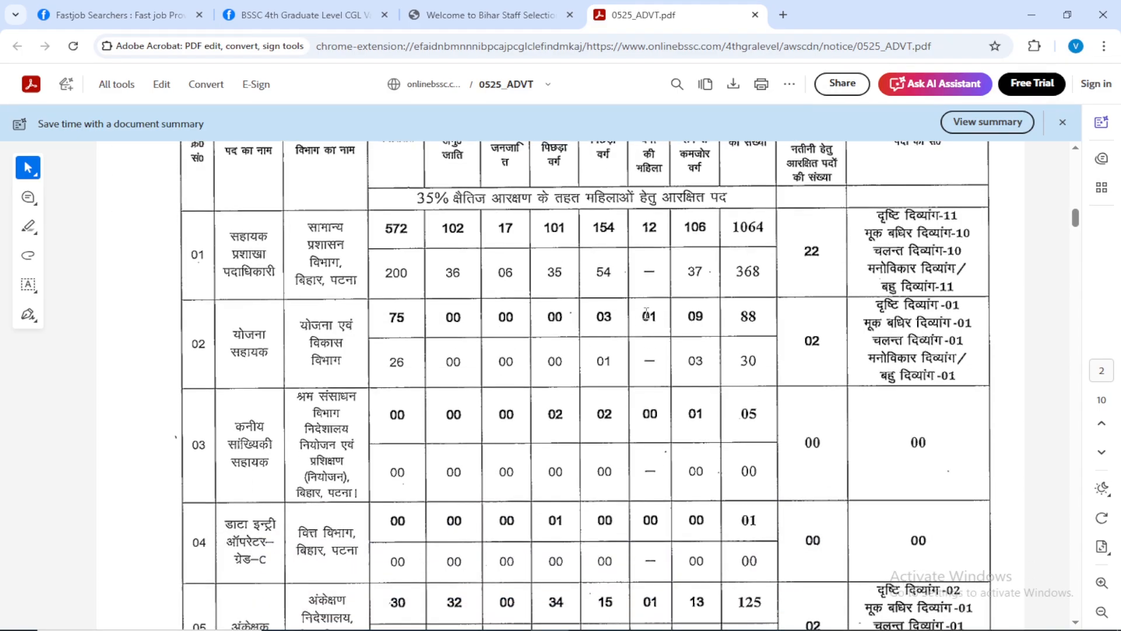
scroll(646, 312, down, 3)
scroll(520, 338, down, 3)
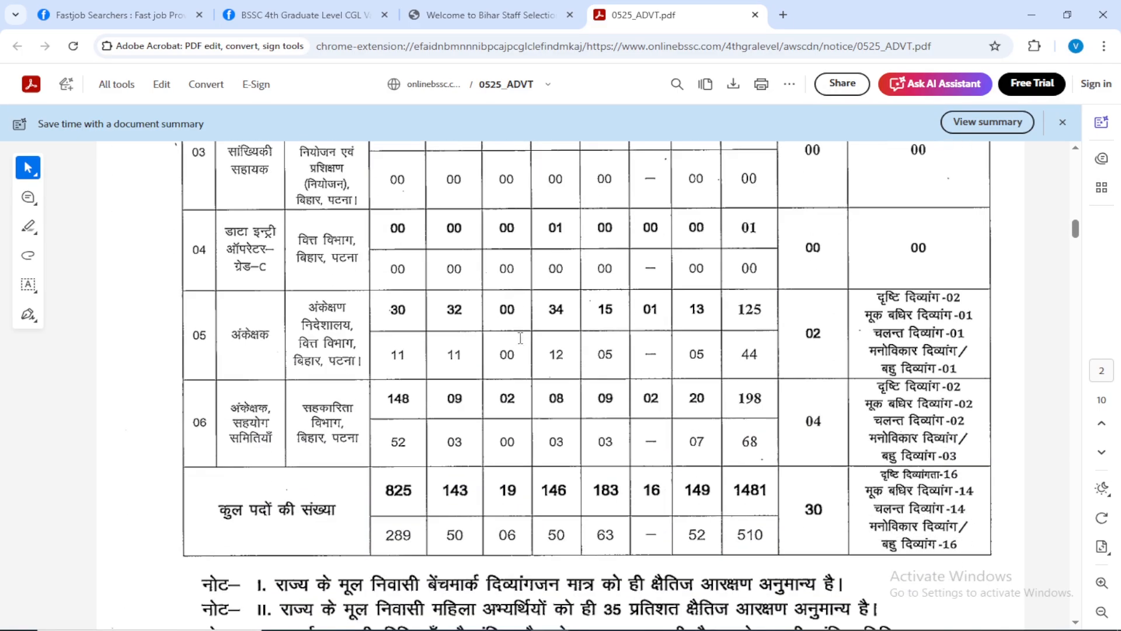
scroll(520, 338, down, 4)
scroll(468, 371, down, 1)
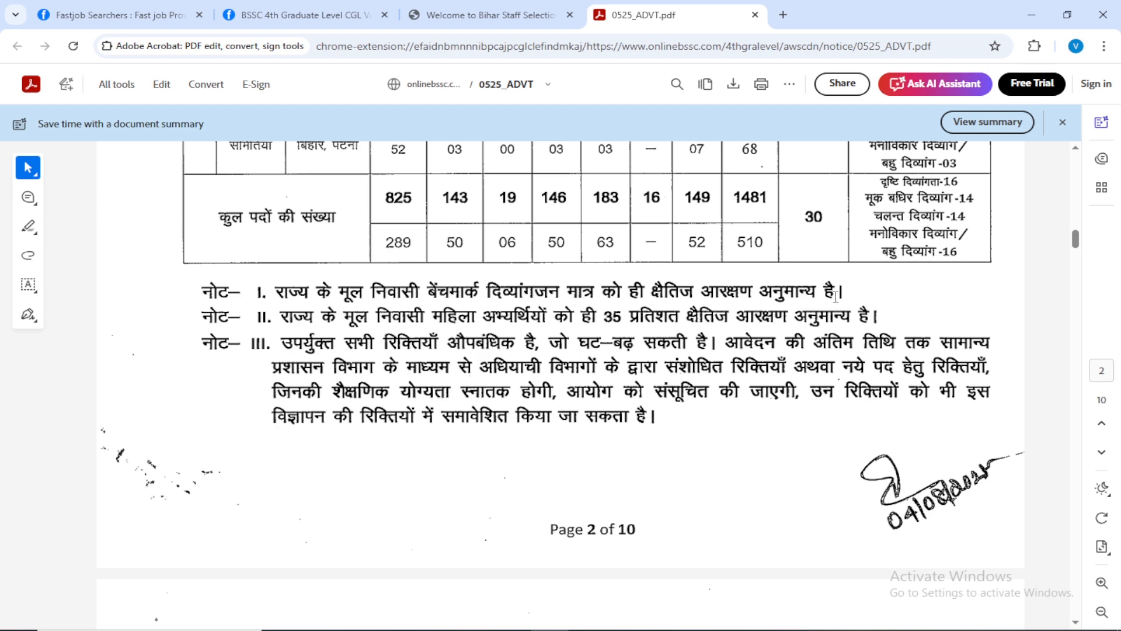
Read the age limit section on page 3, including the maximum age table and the provisions for government employees.
scroll(470, 369, down, 6)
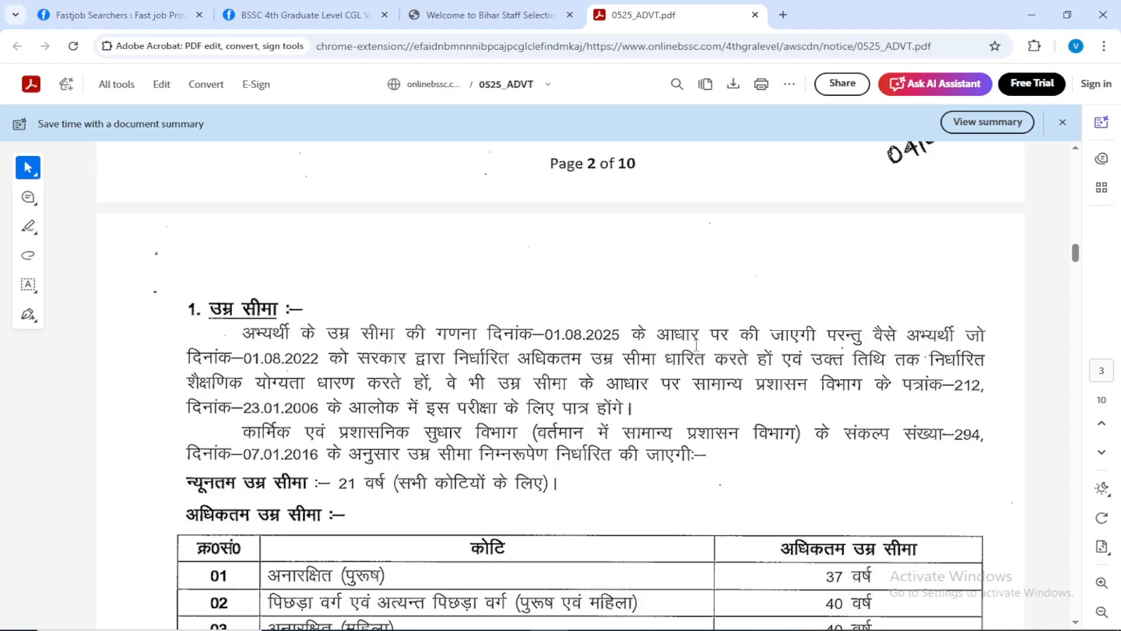
scroll(696, 344, down, 2)
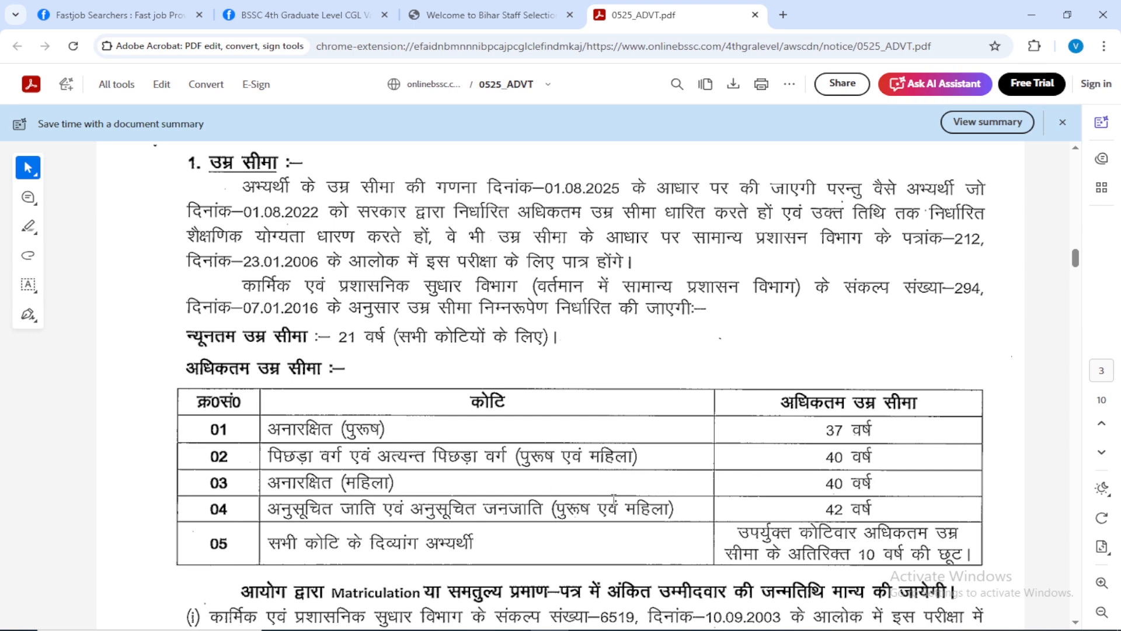
scroll(365, 457, down, 3)
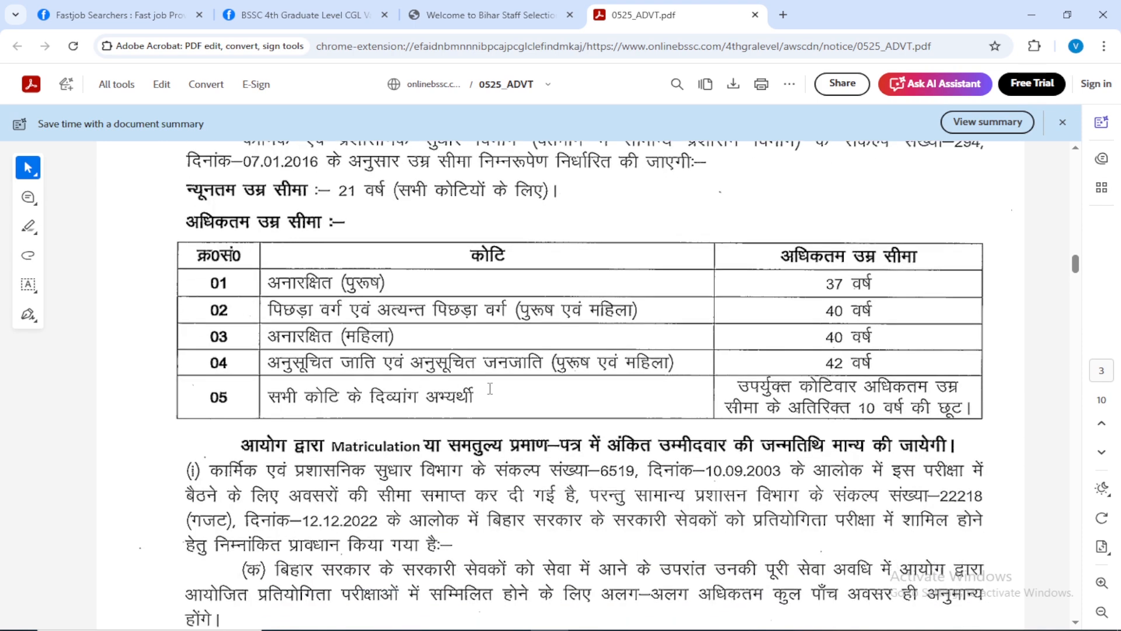
scroll(552, 387, down, 3)
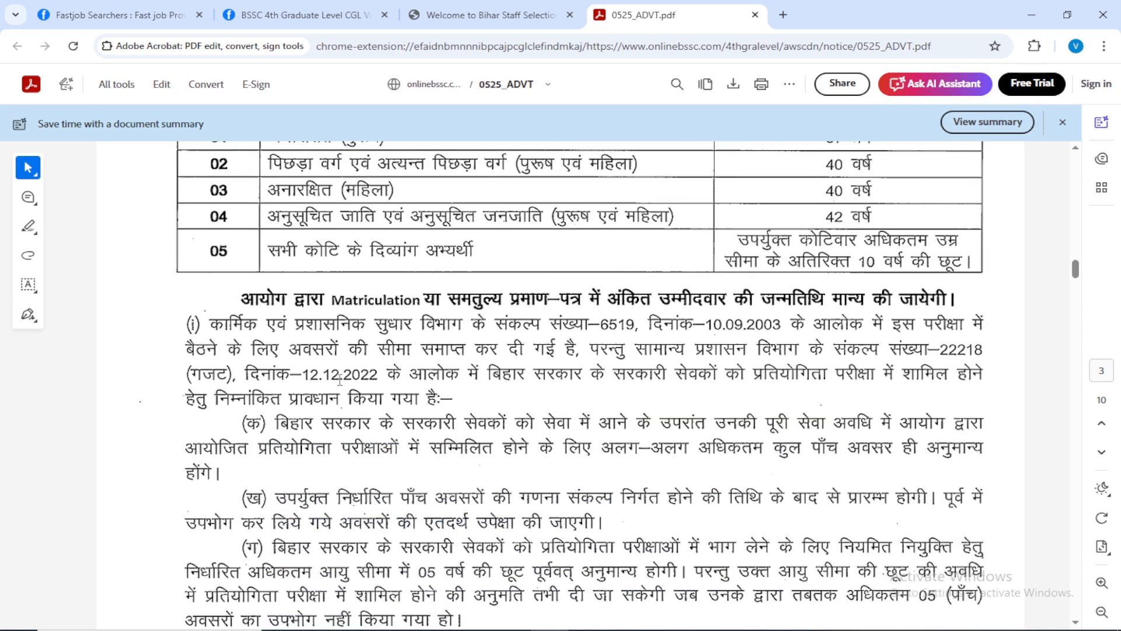
Read the preliminary exam pattern, the rules on permitted books and the syllabus on pages 4 and 5.
scroll(340, 381, down, 10)
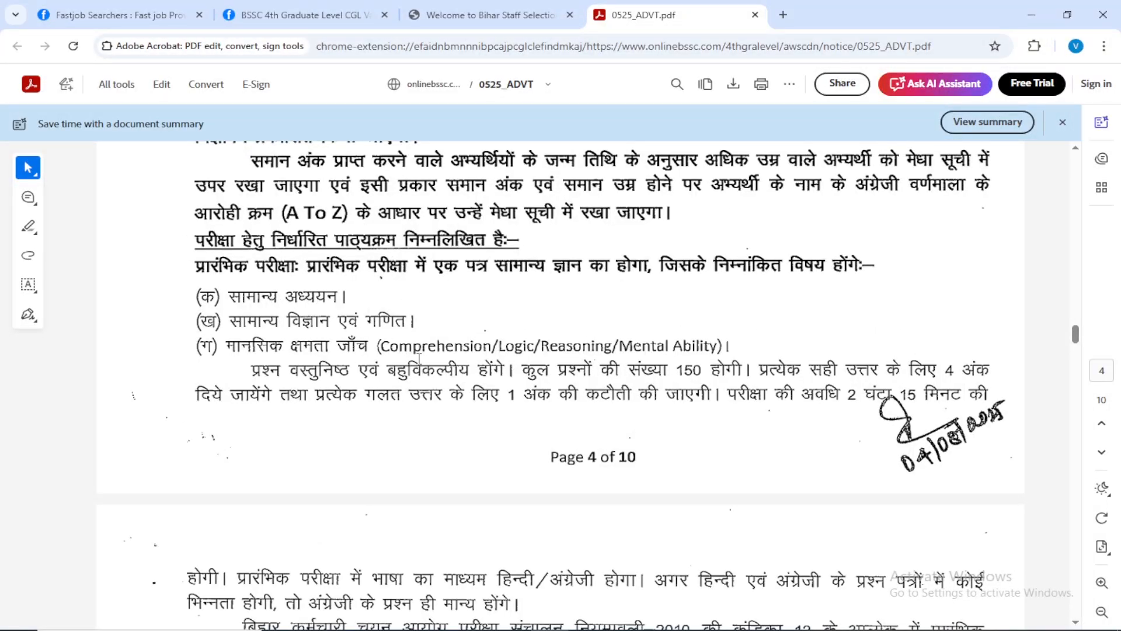
scroll(446, 358, down, 2)
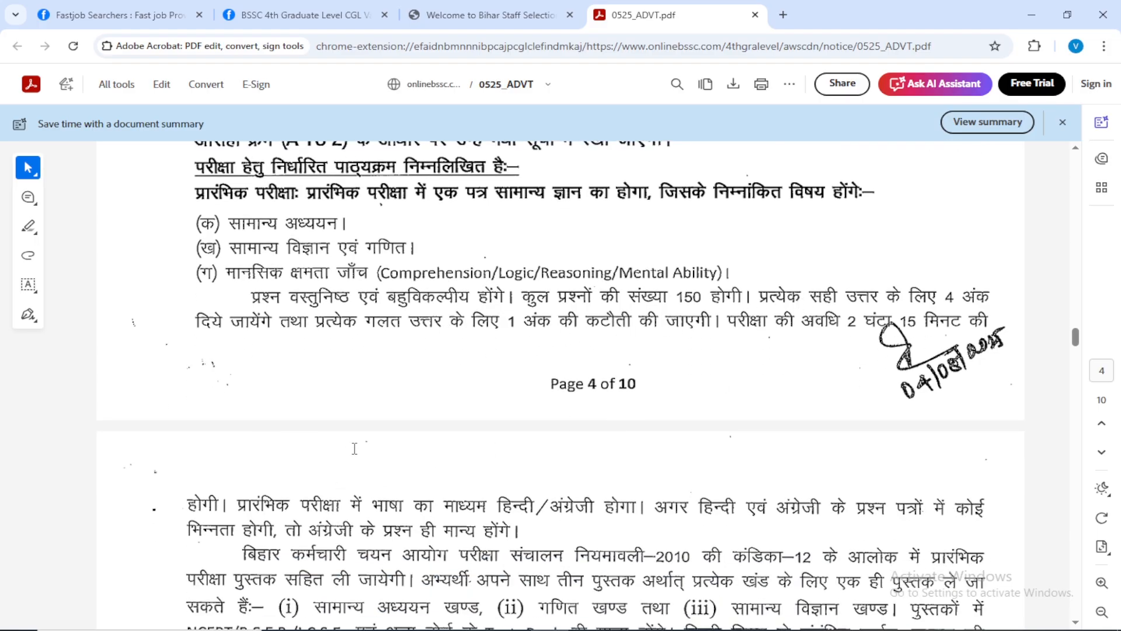
scroll(354, 449, down, 4)
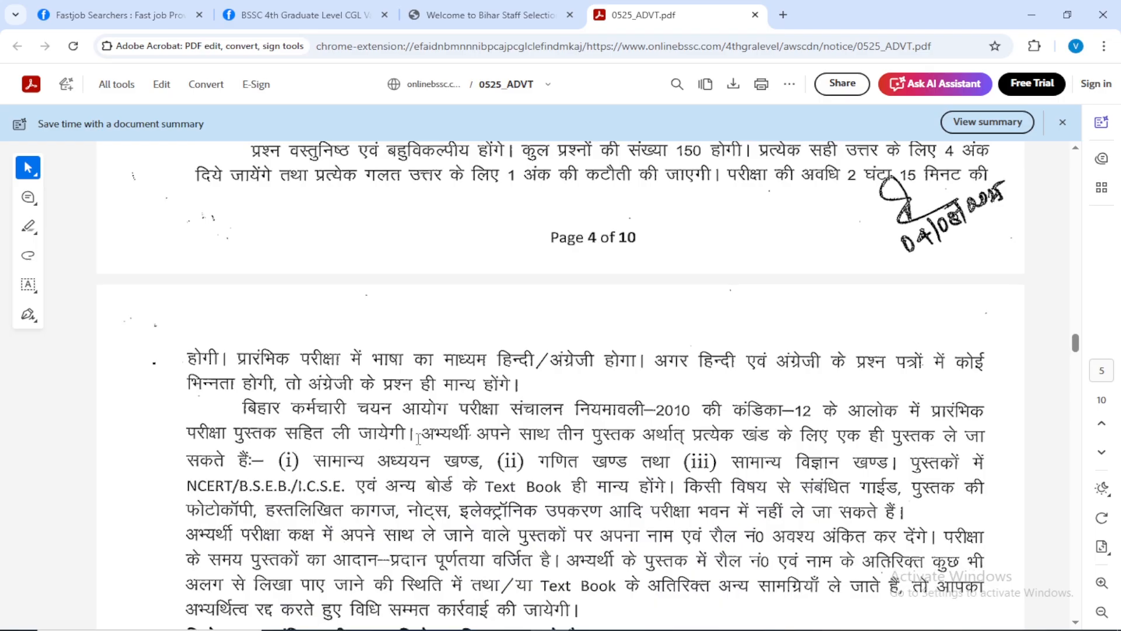
scroll(418, 438, down, 6)
scroll(353, 456, down, 6)
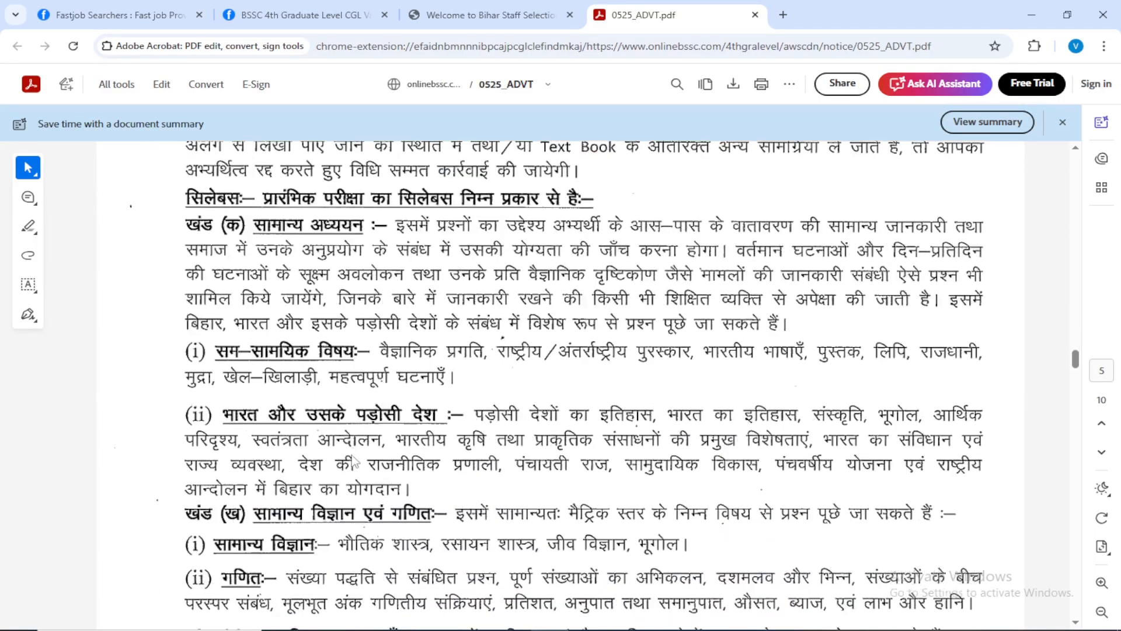
Check the category-wise qualifying marks and examination fee tables on page 6 of the advertisement.
scroll(350, 453, down, 20)
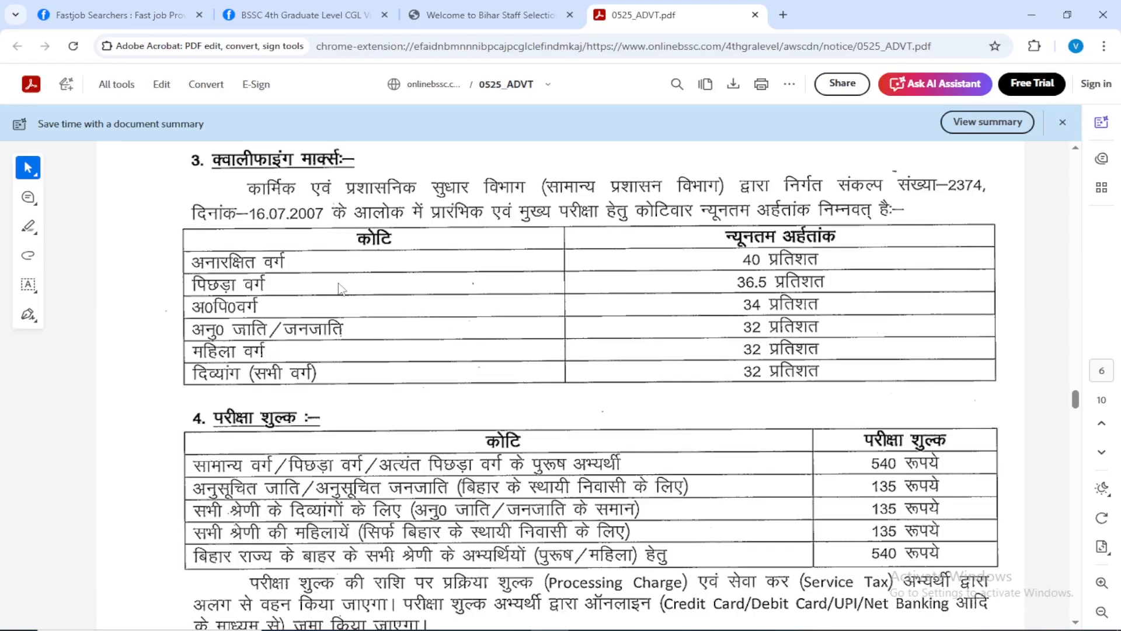
scroll(335, 433, down, 8)
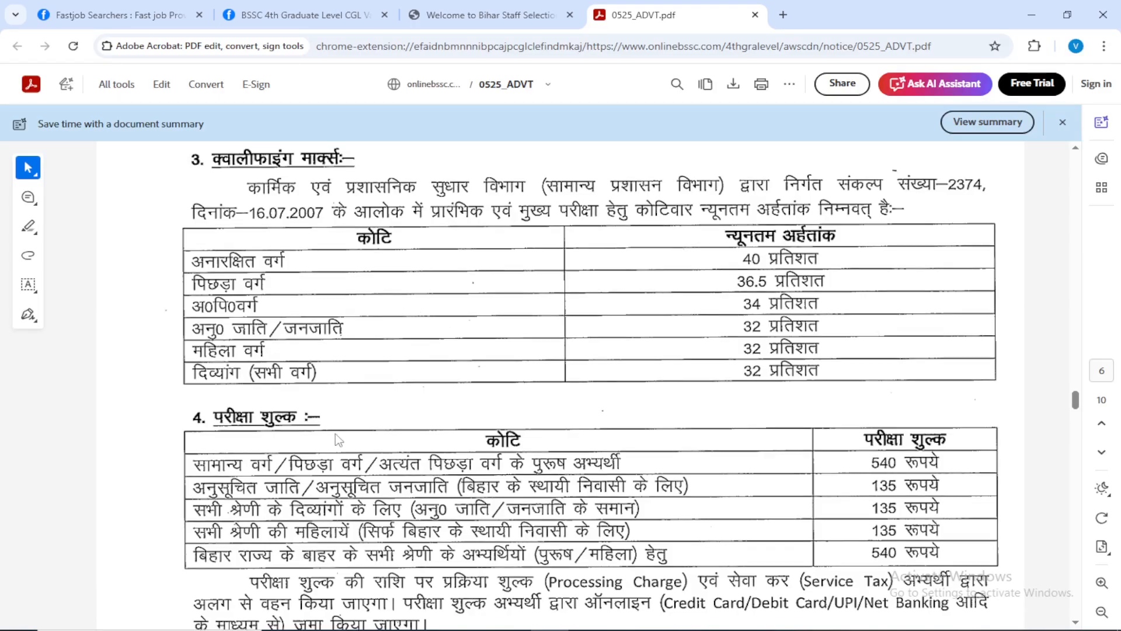
scroll(350, 435, up, 2)
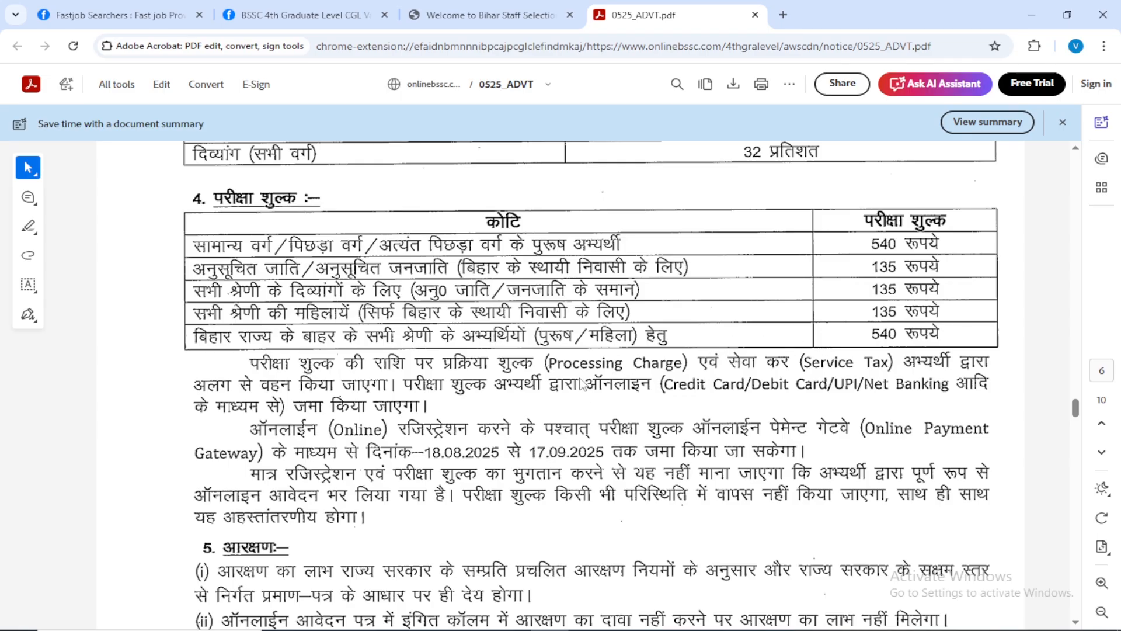
Read the reservation rules and certificate requirements from page 6 through to the important instructions on page 8.
scroll(581, 384, down, 4)
scroll(581, 384, down, 5)
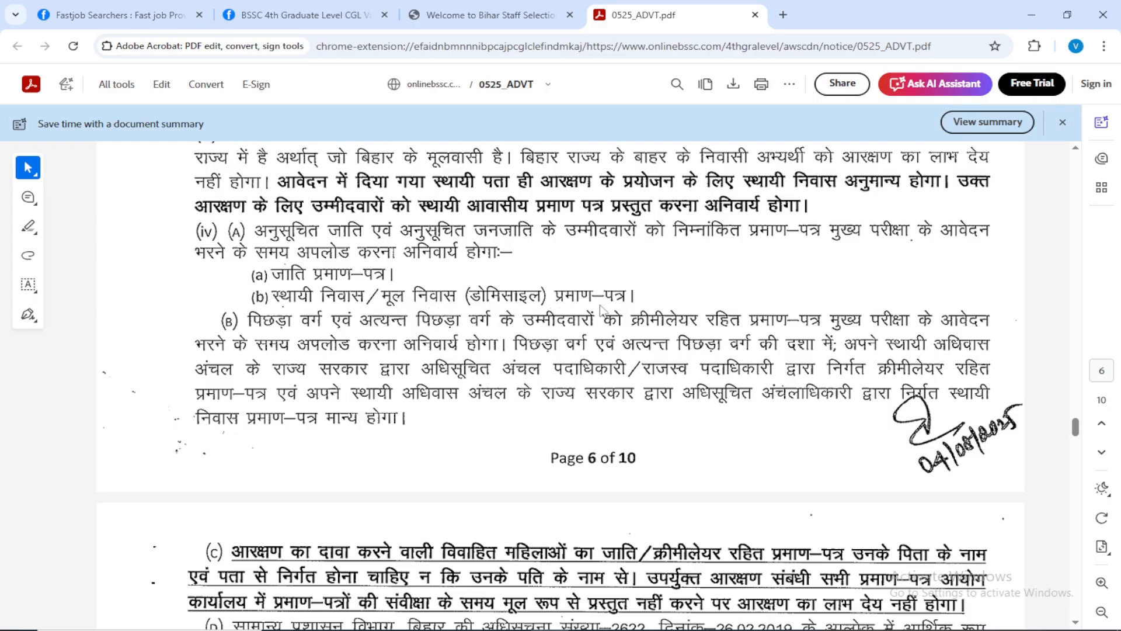
scroll(364, 369, down, 3)
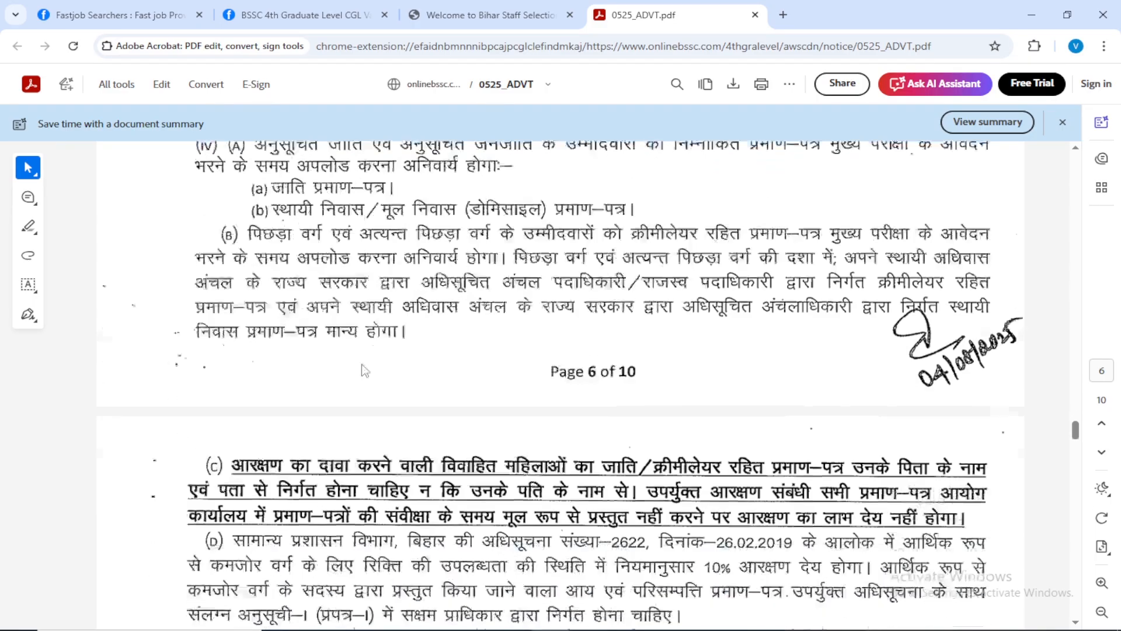
scroll(363, 369, down, 15)
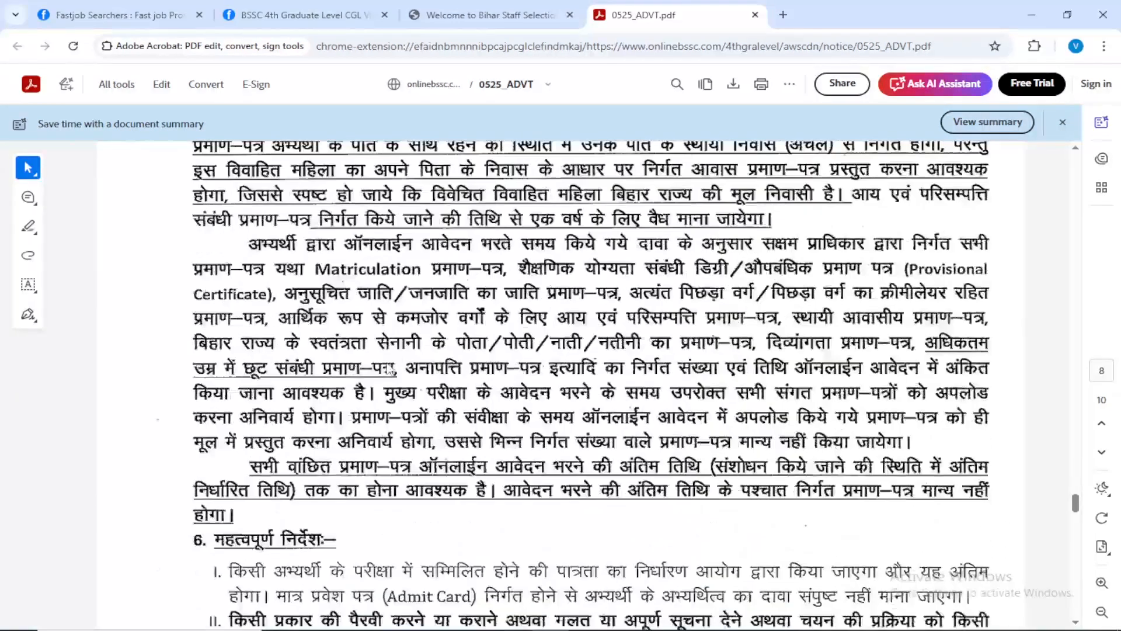
Check the online application dates and instructions on pages 9 and 10 of the advertisement, and open the exam portal's registration form.
scroll(390, 369, down, 15)
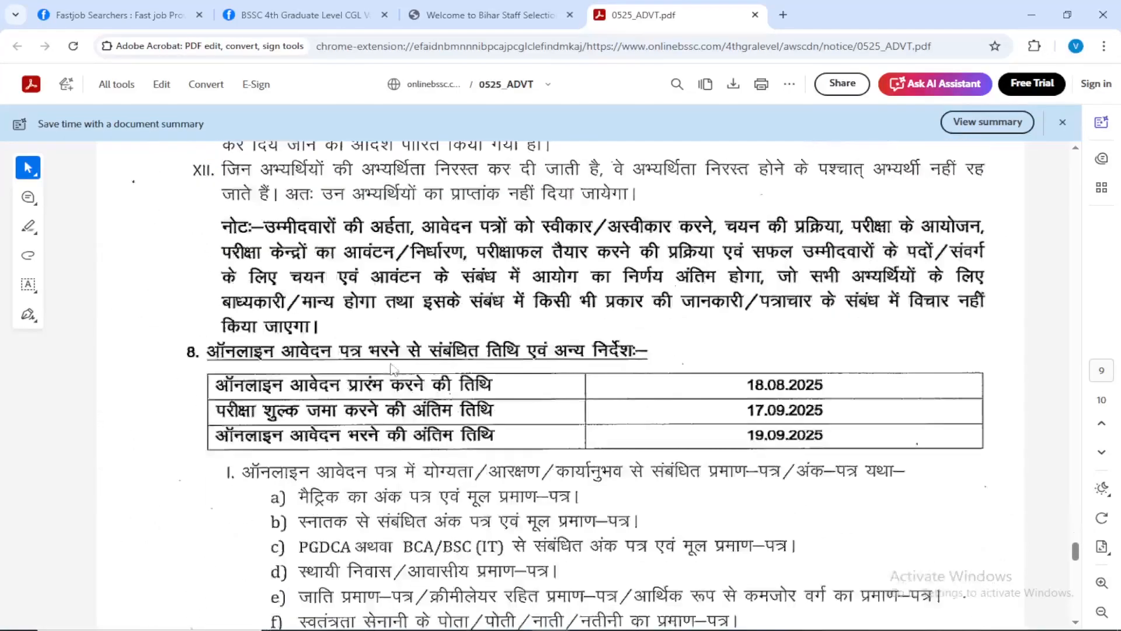
scroll(392, 368, up, 5)
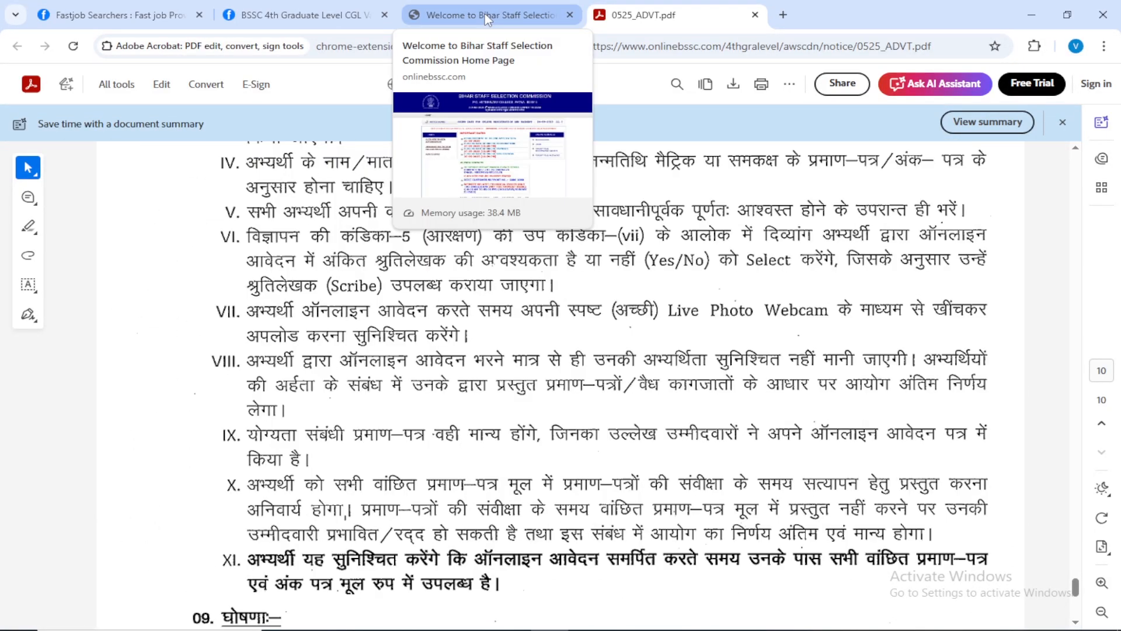
click(485, 13)
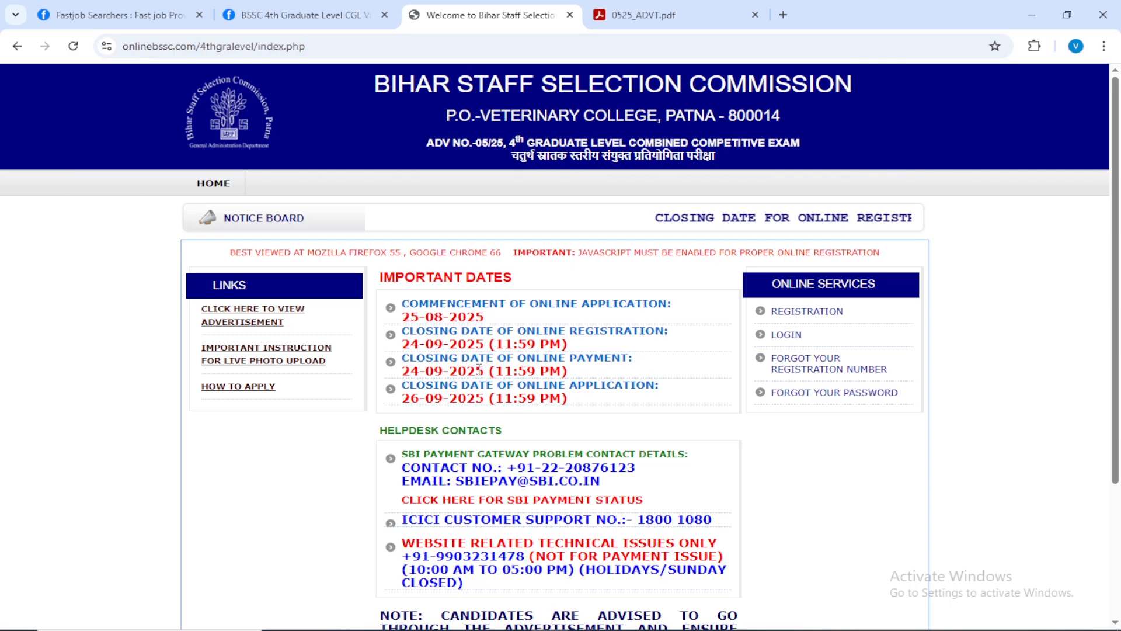
scroll(562, 545, down, 3)
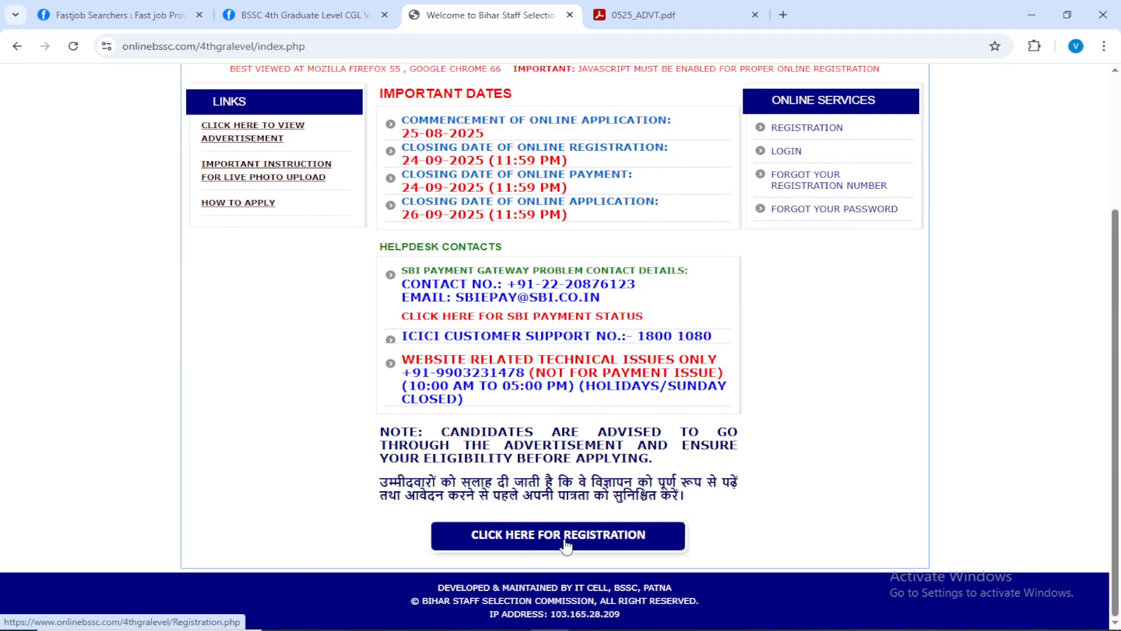
click(565, 540)
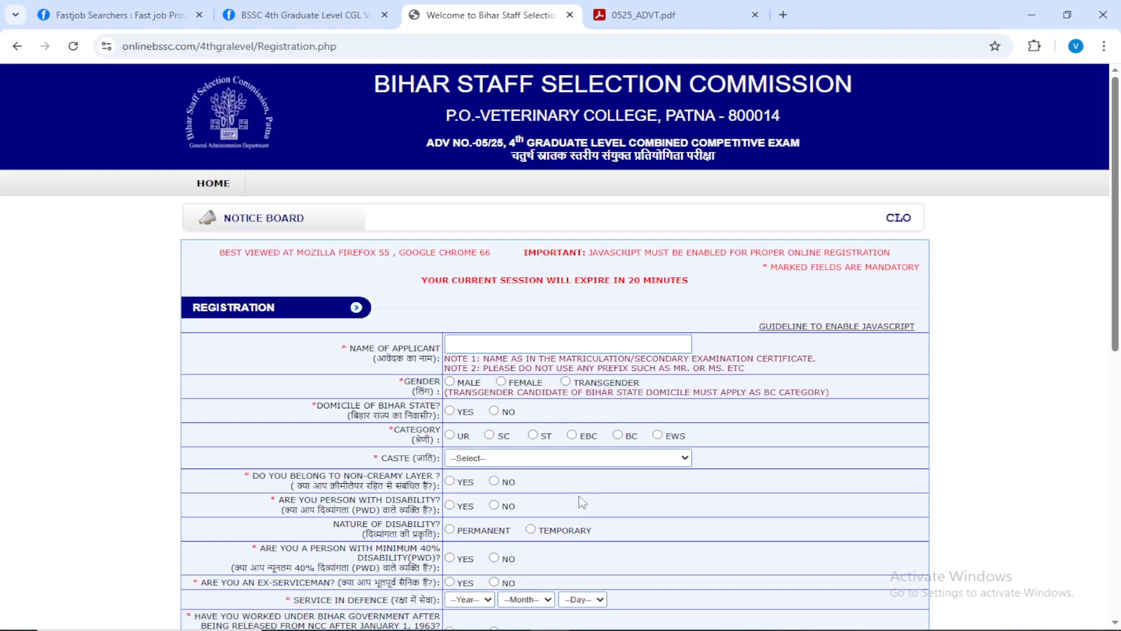
Fill in the applicant's name on the registration form and set the gender to Male, Bihar domicile to Yes and category to UR.
click(558, 343)
scroll(557, 342, down, 3)
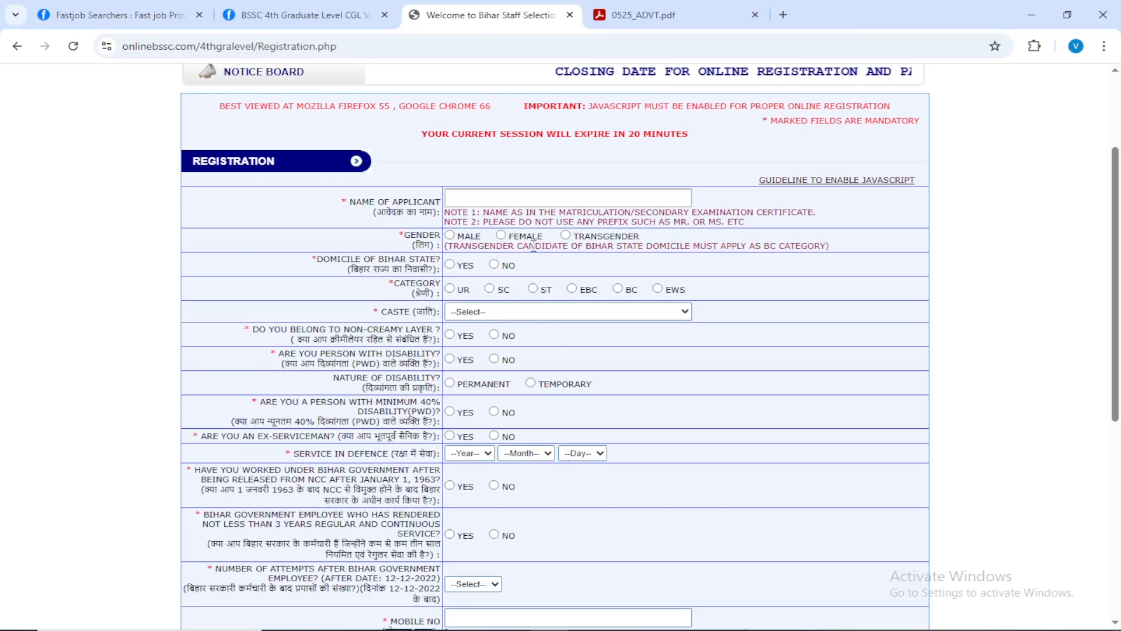
scroll(564, 301, down, 3)
scroll(565, 301, down, 2)
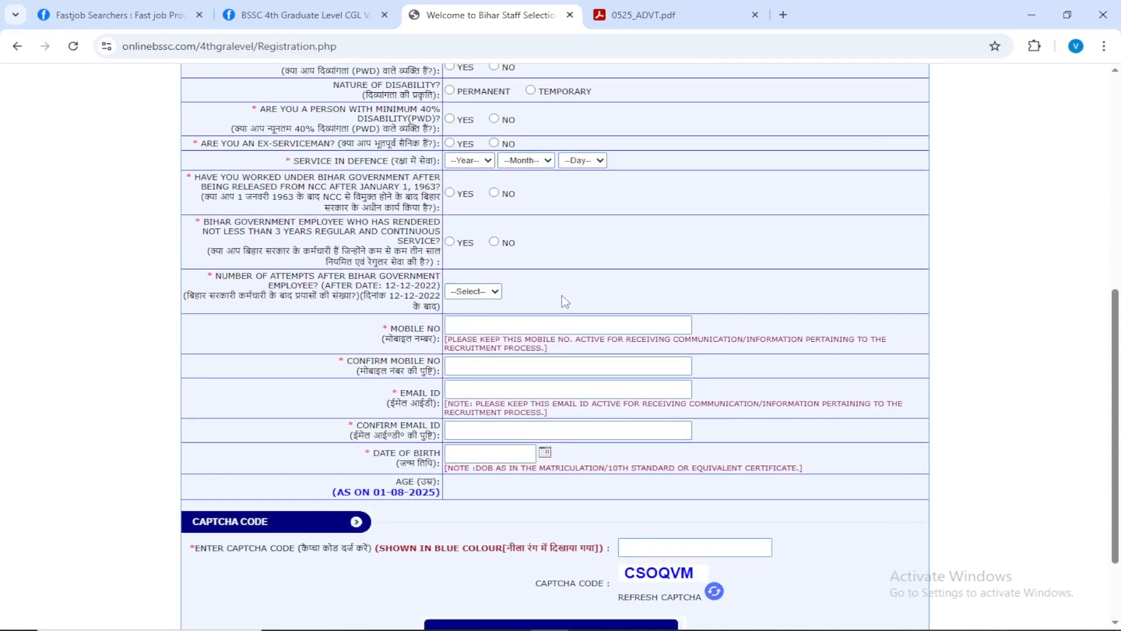
scroll(561, 295, up, 6)
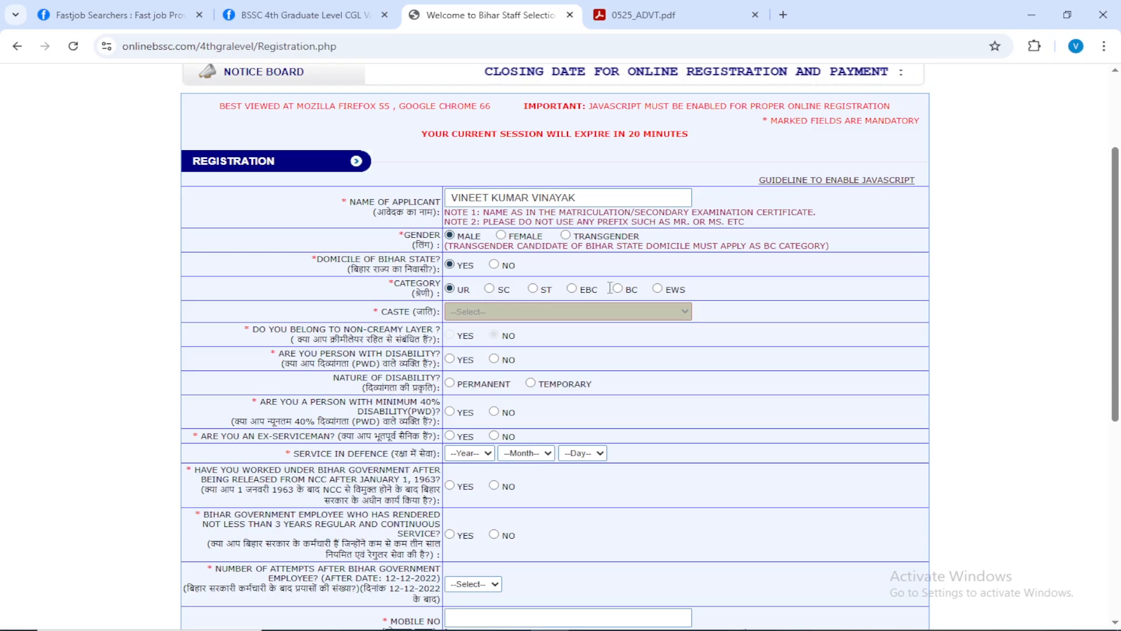
Select the BC category and browse its caste options.
click(572, 288)
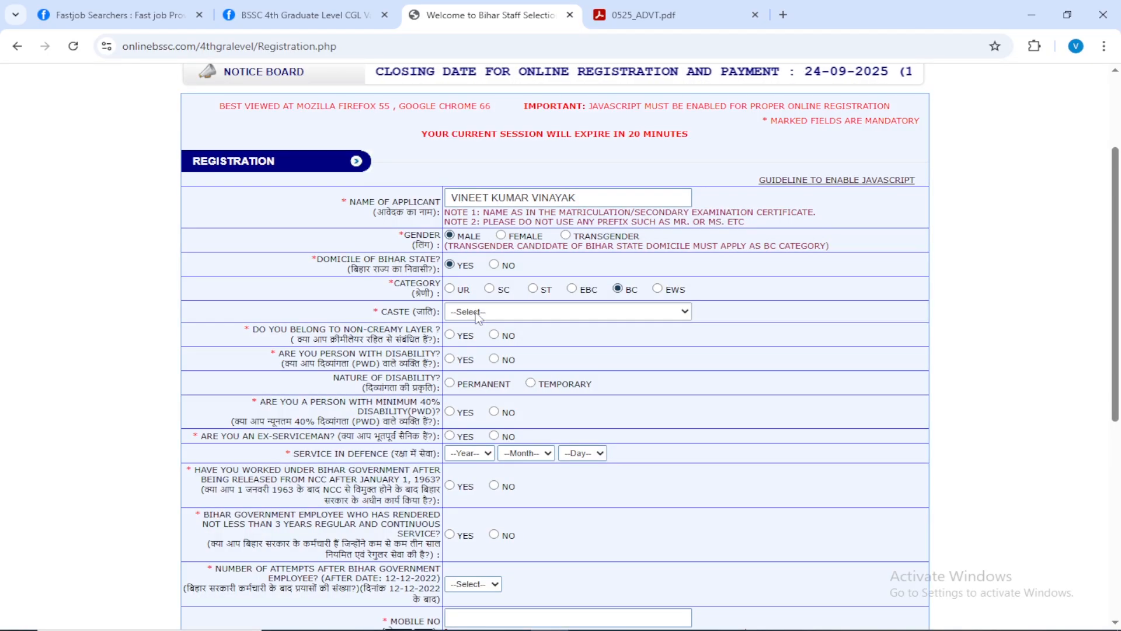
click(525, 311)
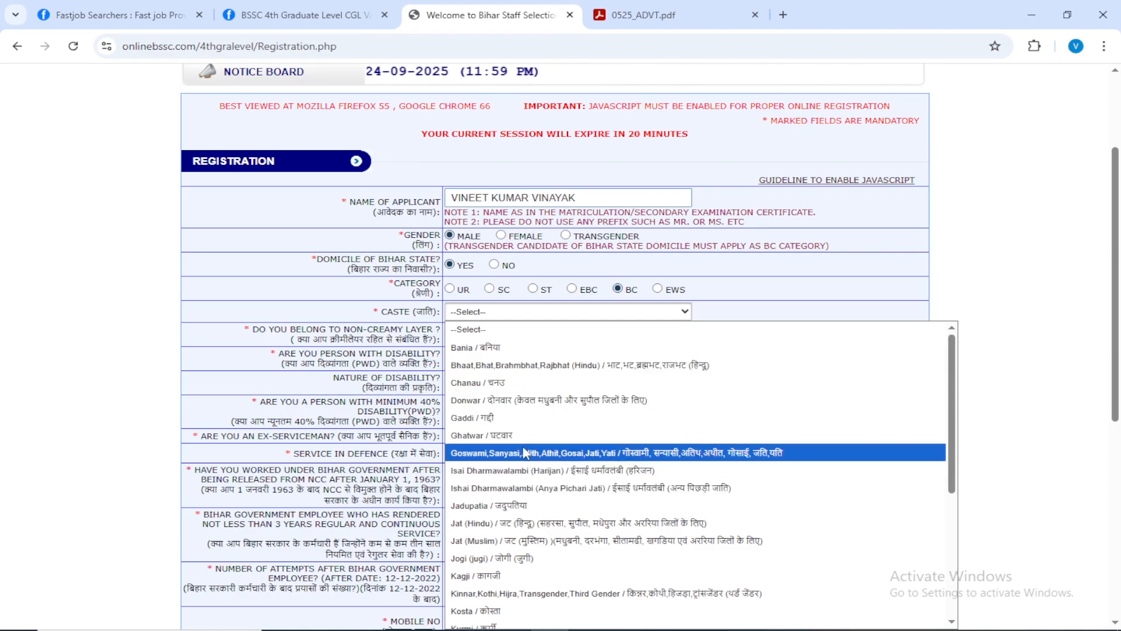
scroll(526, 507, down, 4)
scroll(528, 510, up, 3)
scroll(527, 506, up, 5)
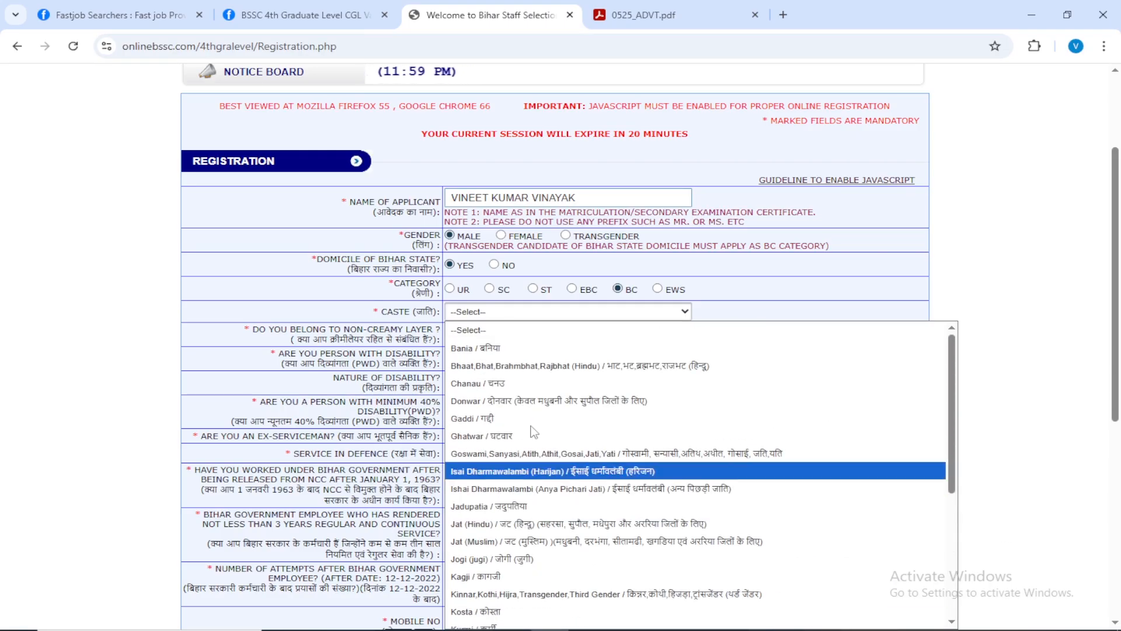
Switch to the SC category to look at its caste options, and set the category back to UR.
click(490, 288)
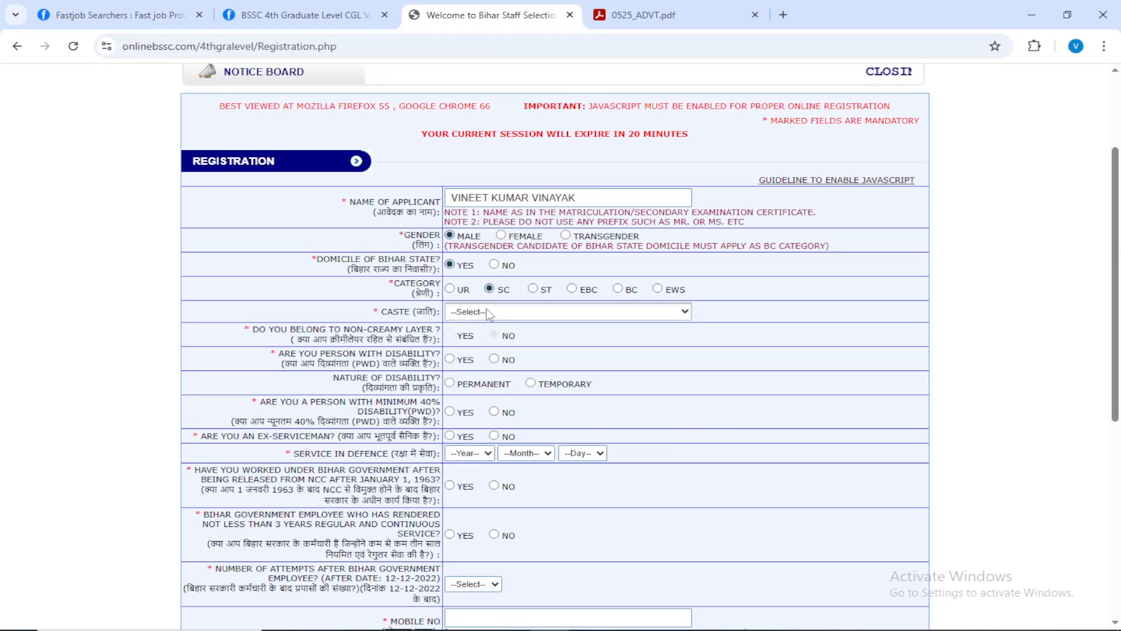
click(514, 312)
scroll(479, 508, up, 2)
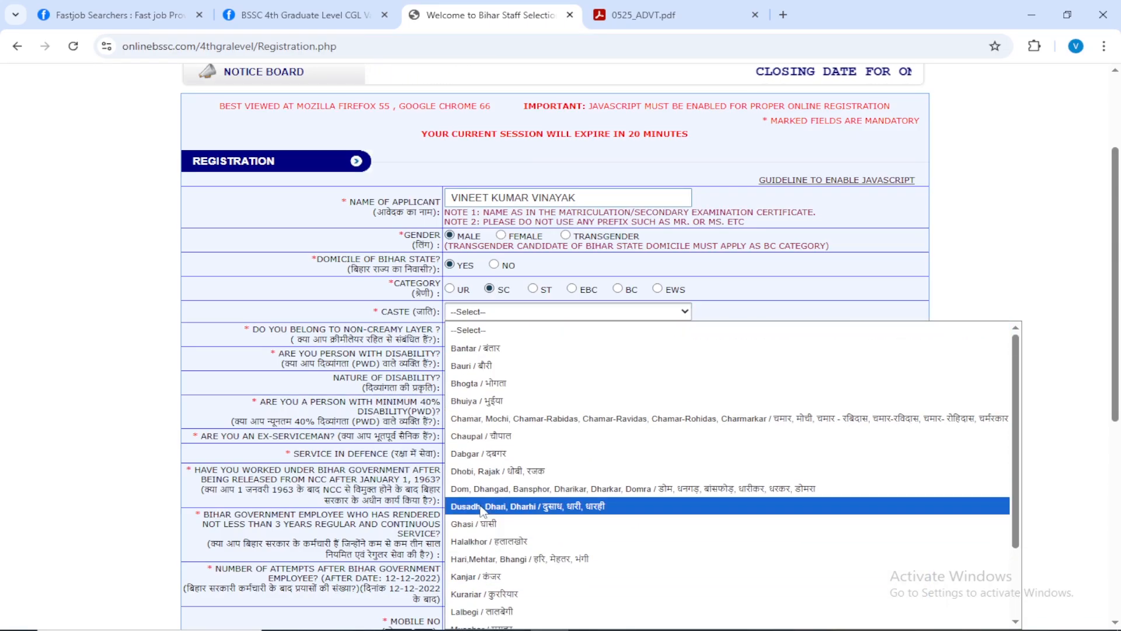
click(456, 295)
click(455, 291)
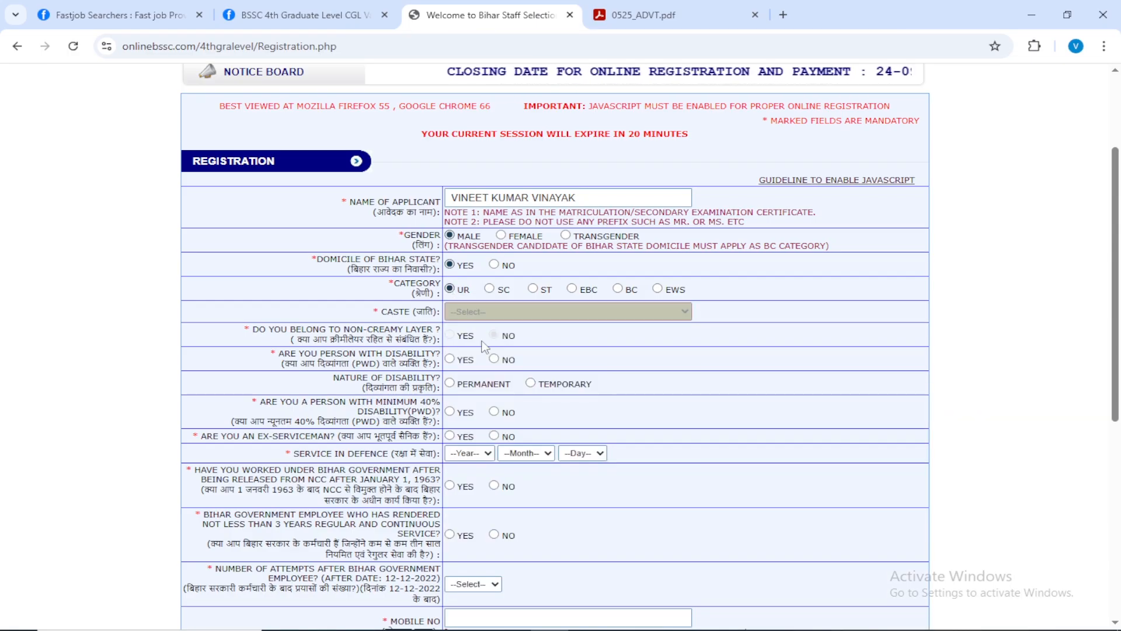
Switch to the EBC category to look at its caste options, and restore the category to UR.
scroll(573, 221, down, 1)
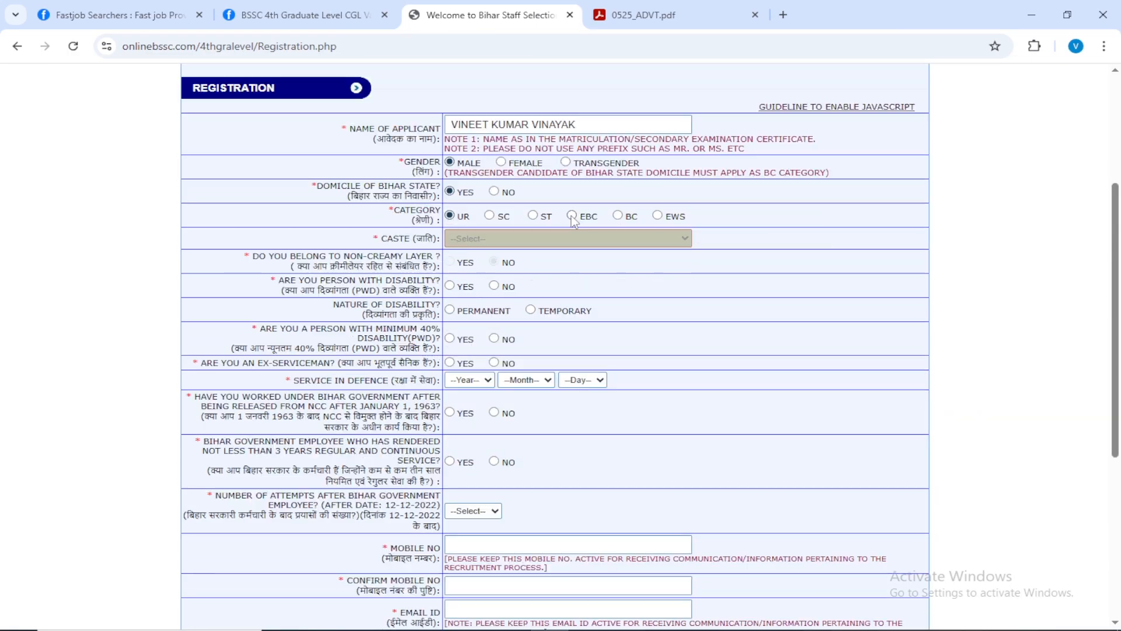
click(571, 216)
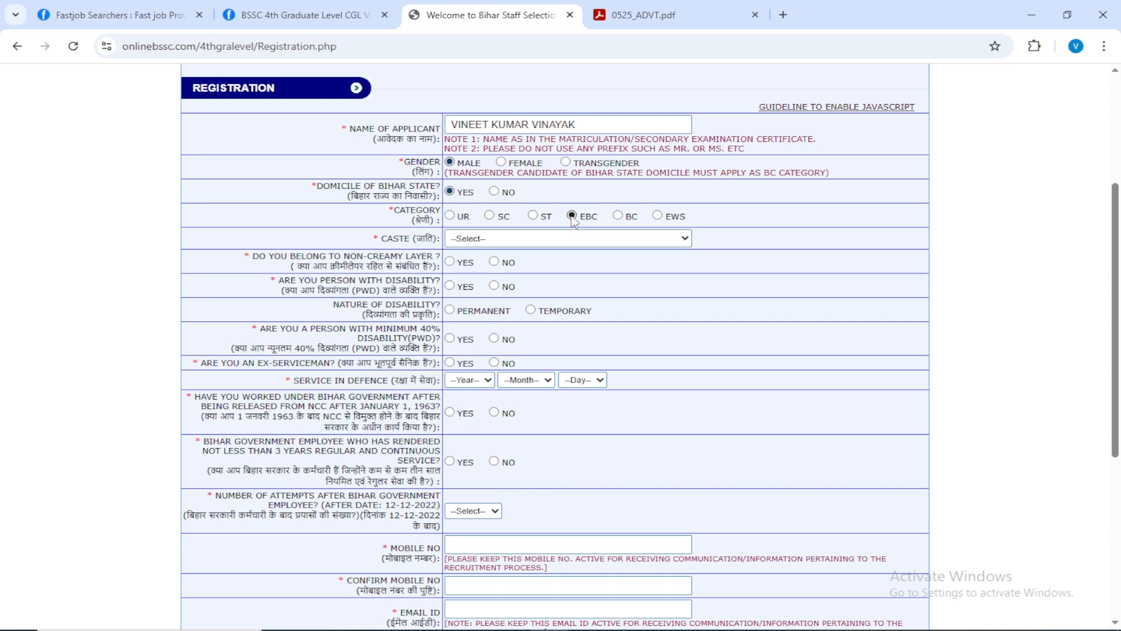
click(505, 241)
click(479, 239)
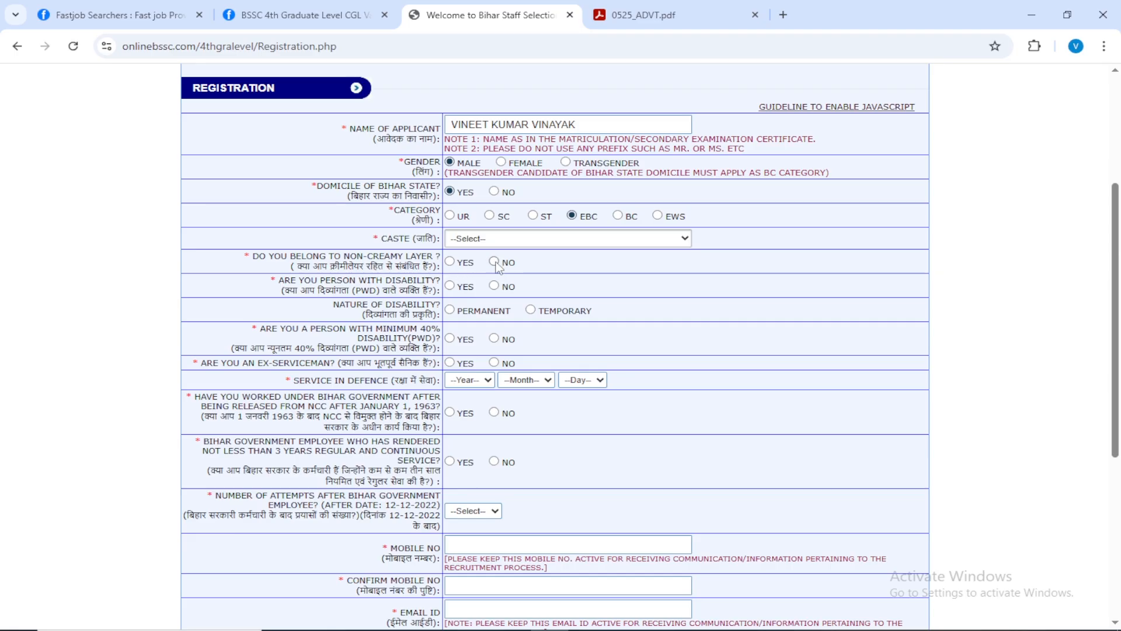
click(449, 215)
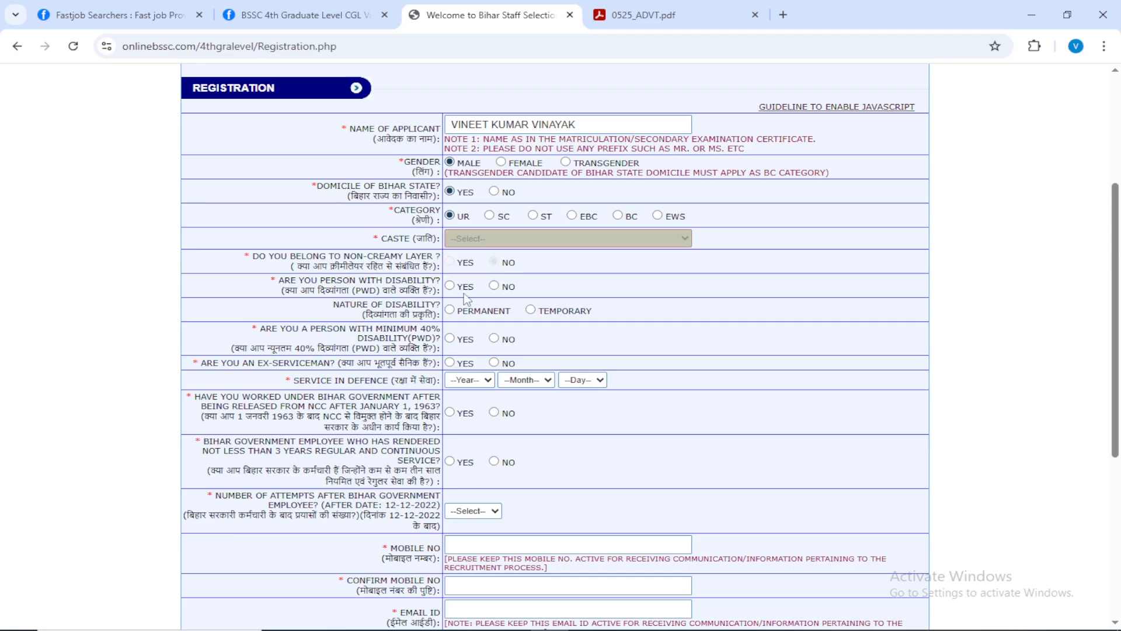
Answer No to the disability, ex-serviceman, post-NCC service and Bihar government employee questions, and set the number of attempts to 00.
click(494, 287)
scroll(496, 309, down, 1)
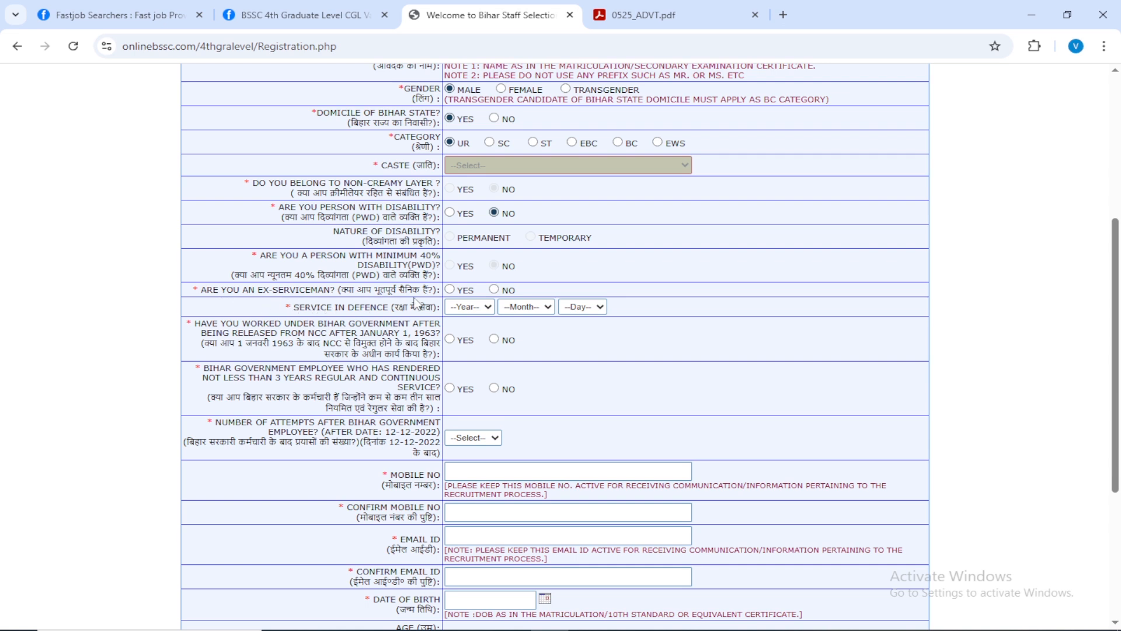
click(494, 290)
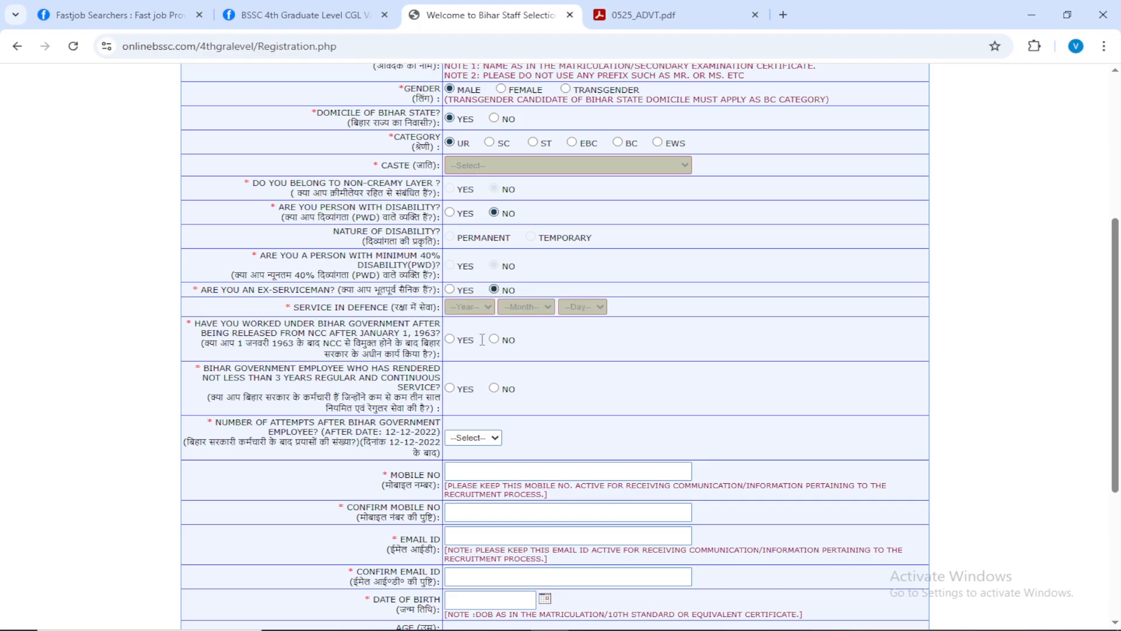
scroll(482, 339, down, 1)
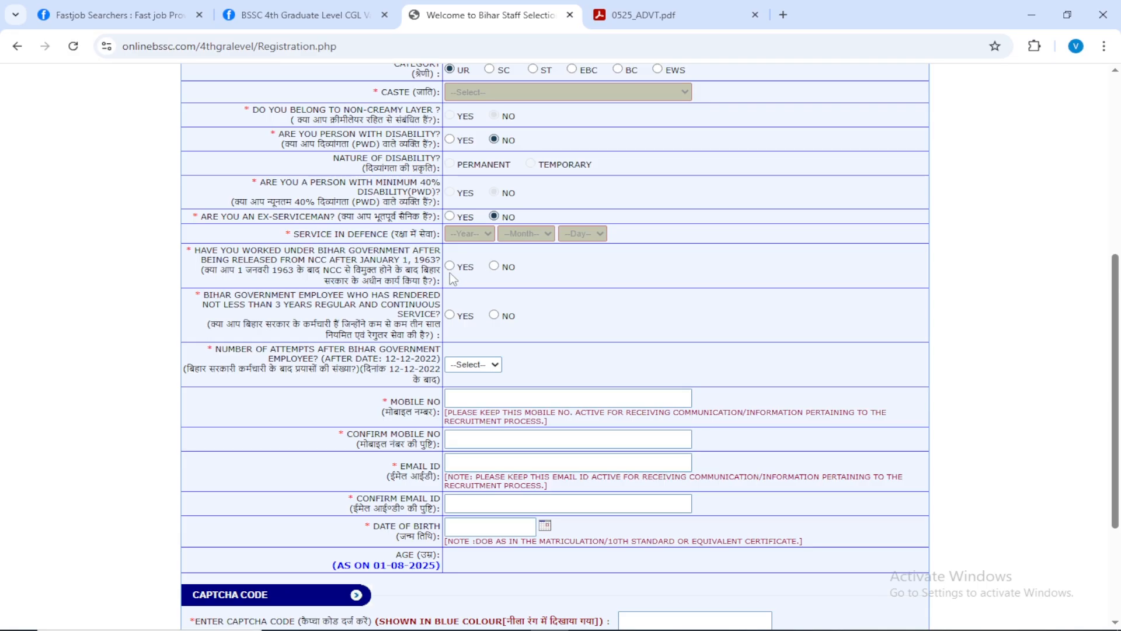
click(495, 268)
scroll(516, 294, down, 1)
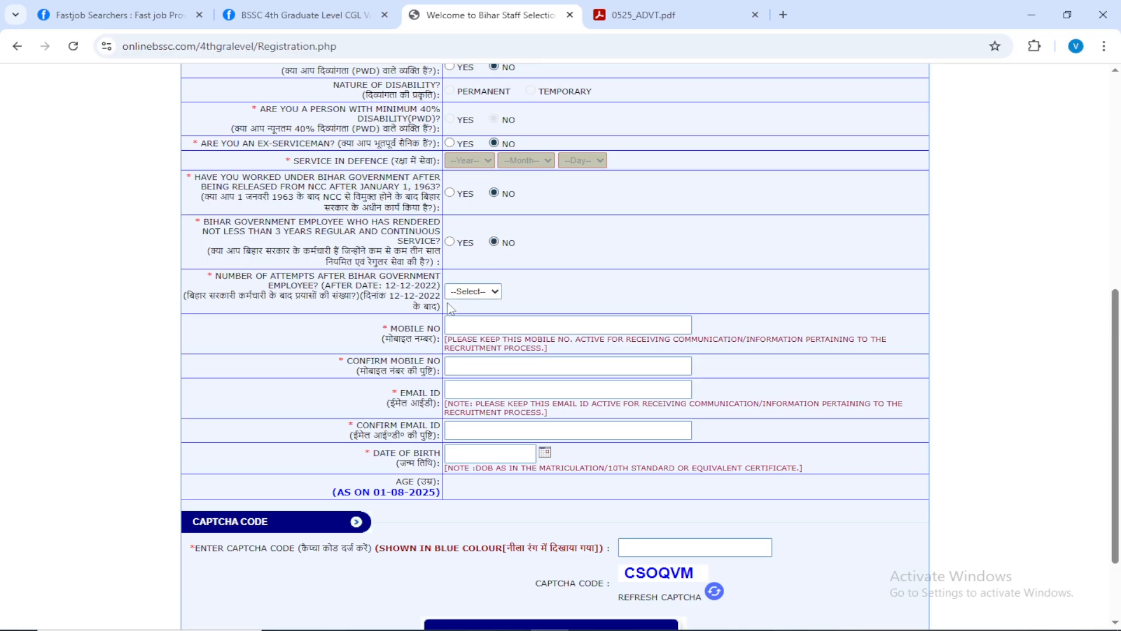
click(477, 295)
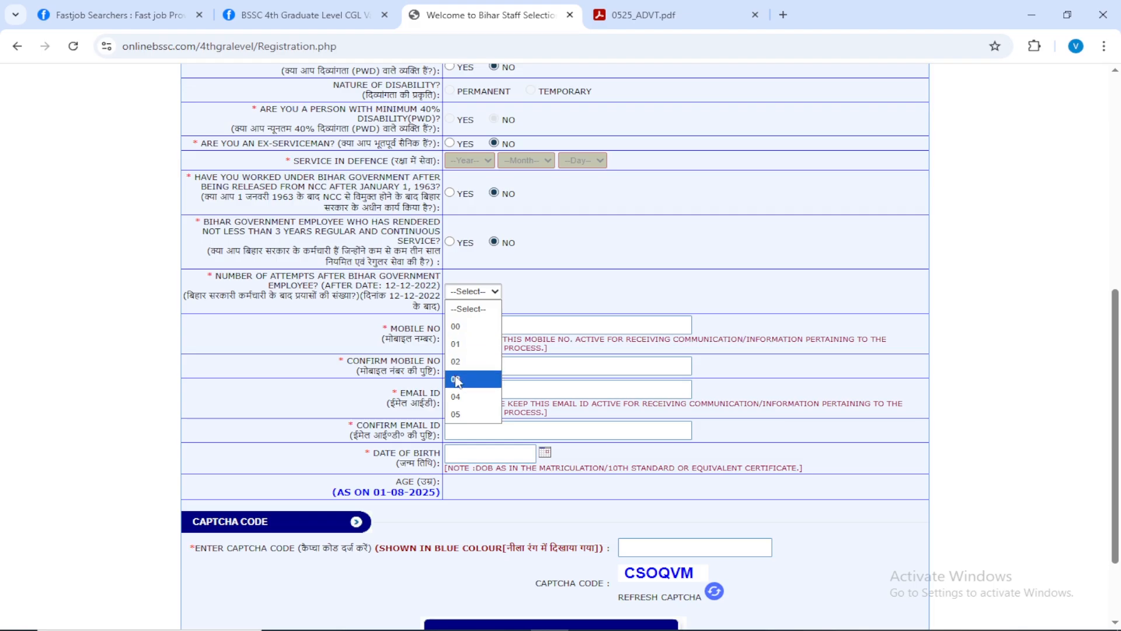
click(467, 328)
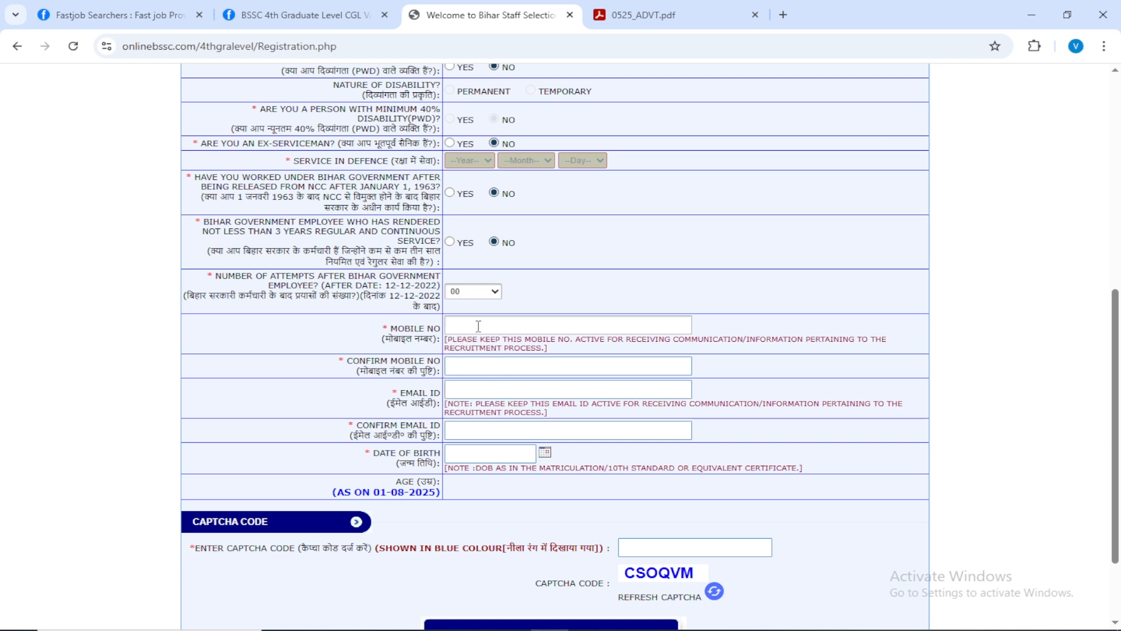
Enter and confirm the applicant's mobile number and email ID, and fill in the date of birth.
click(478, 326)
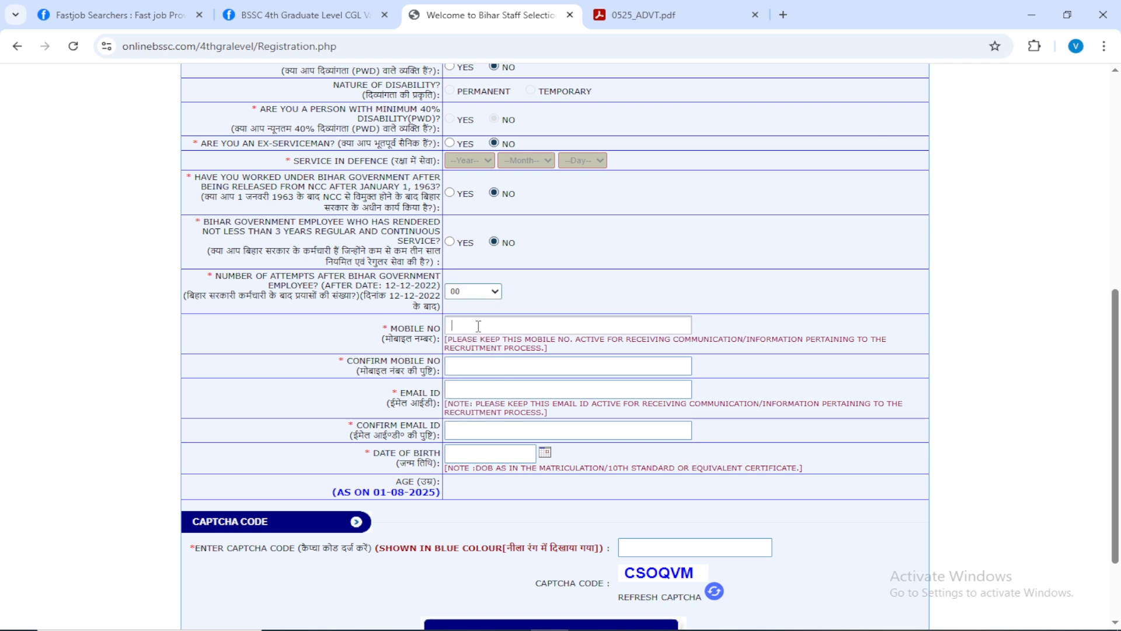
click(468, 372)
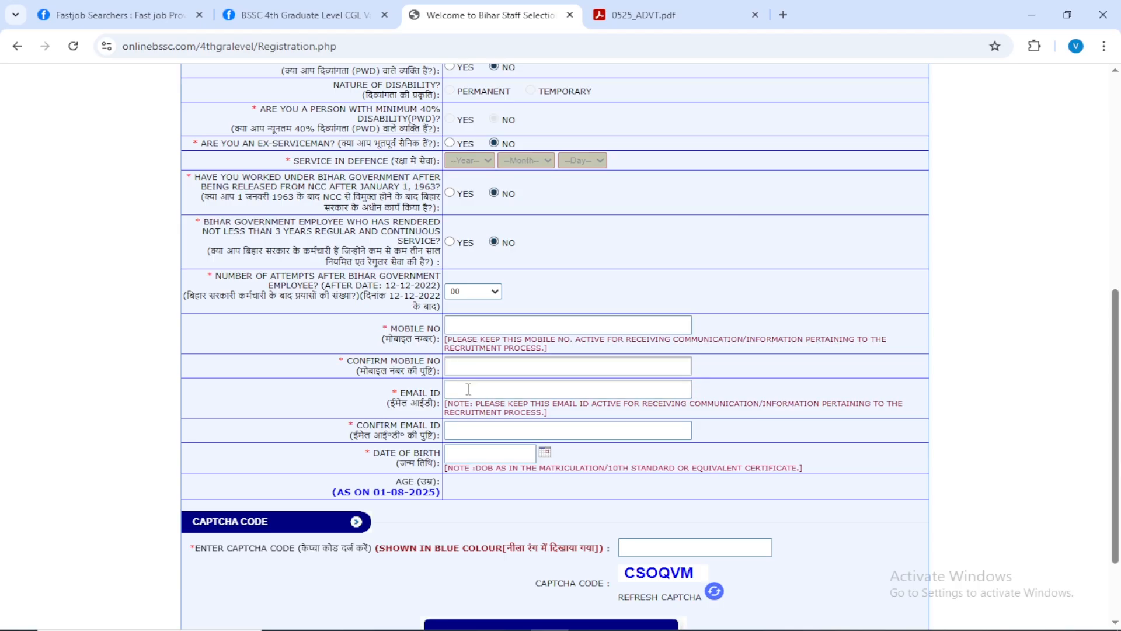
click(466, 394)
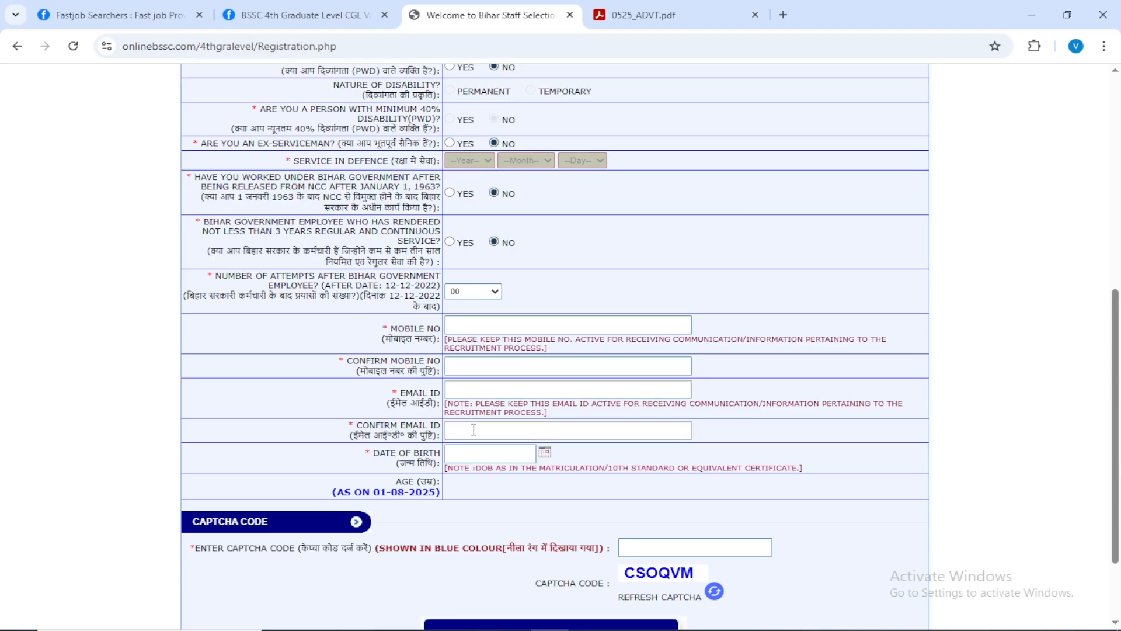
click(474, 430)
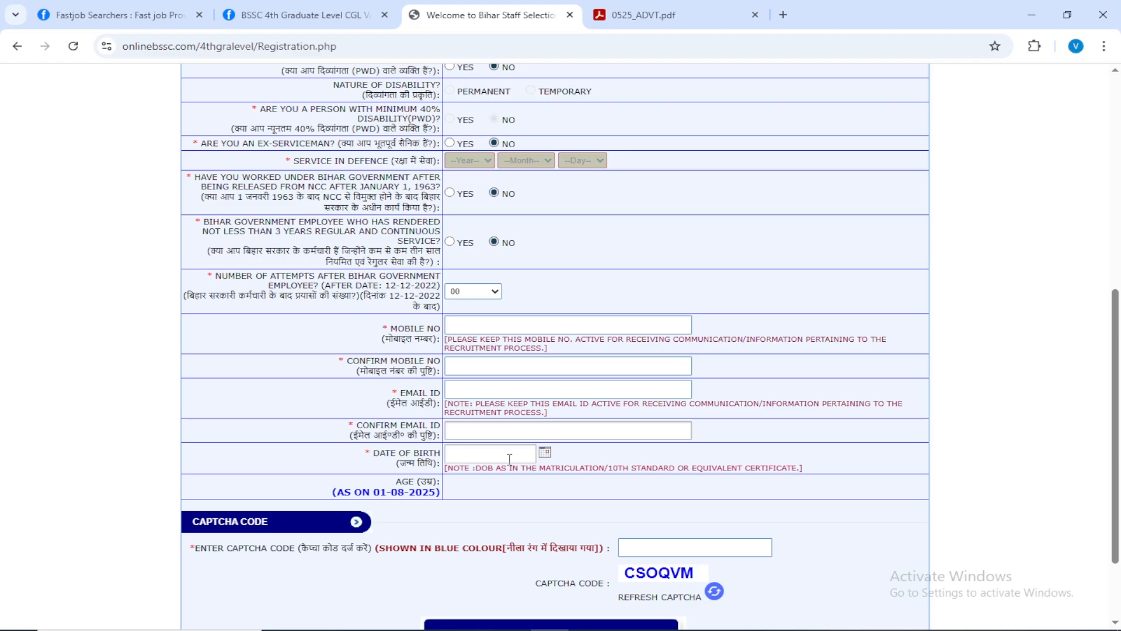
click(483, 328)
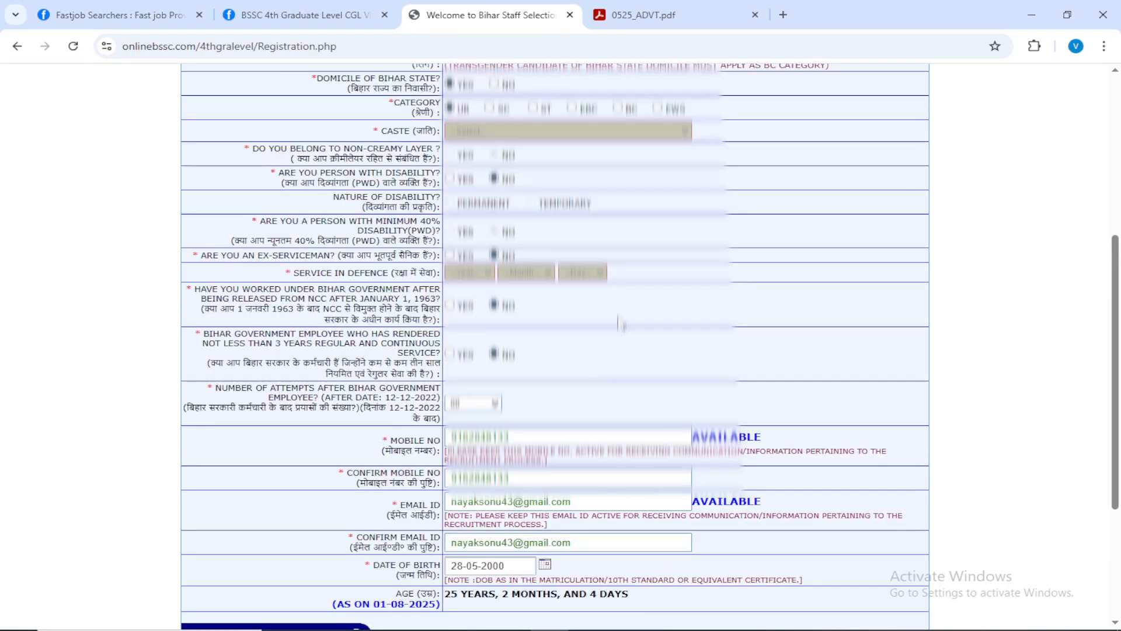
Enter the captcha code, save the registration form and confirm its submission.
scroll(621, 322, down, 2)
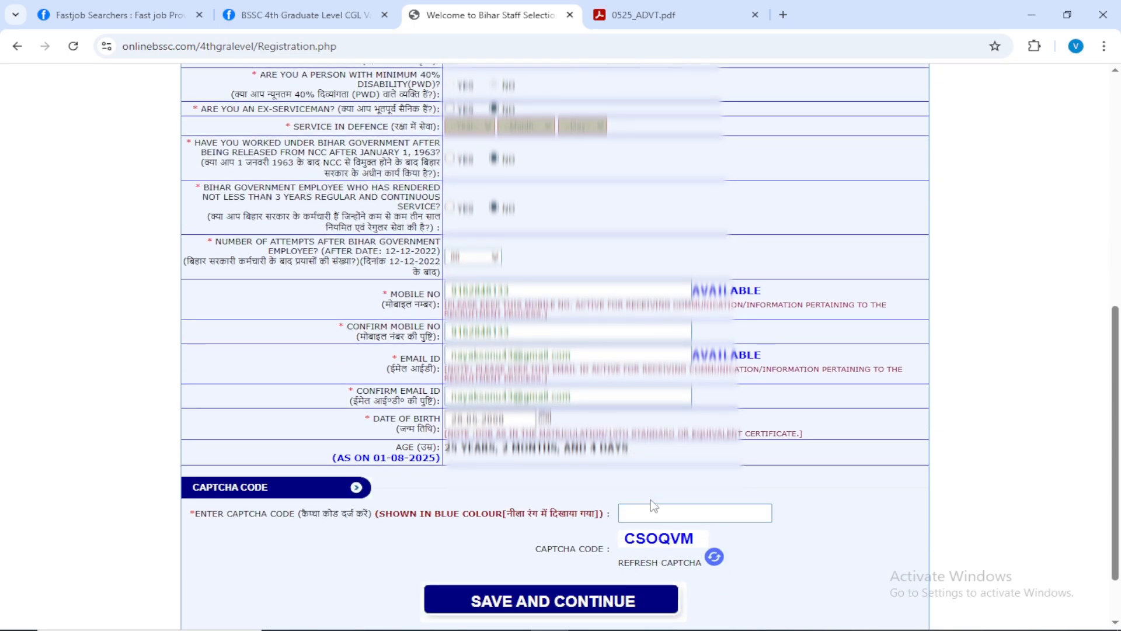
click(675, 512)
text(CSOQVM)
scroll(759, 496, down, 2)
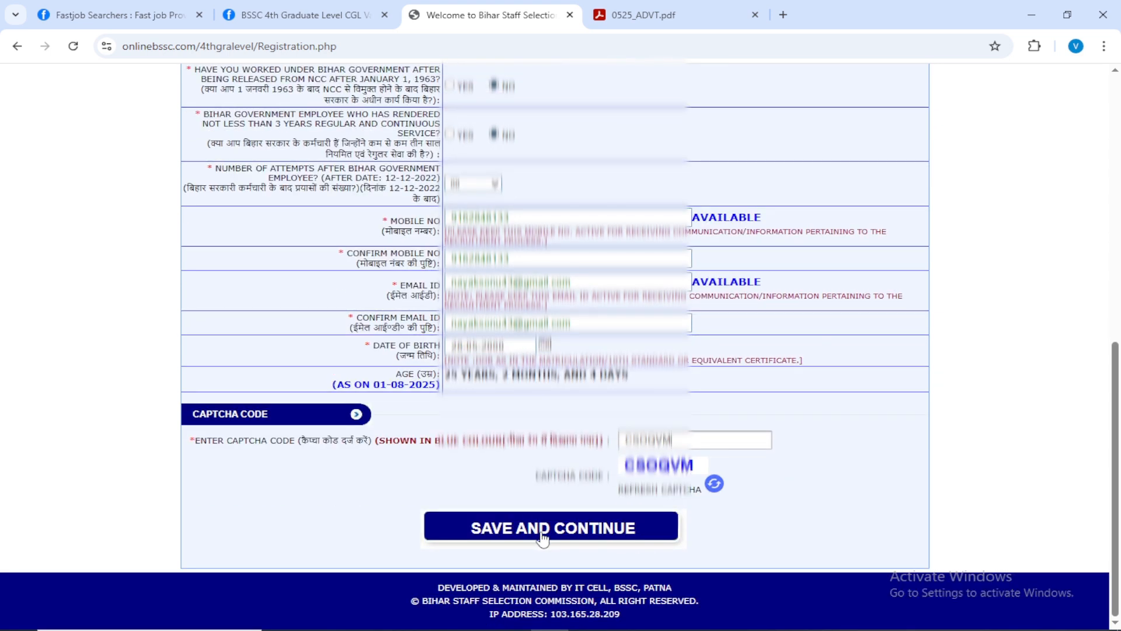
click(573, 537)
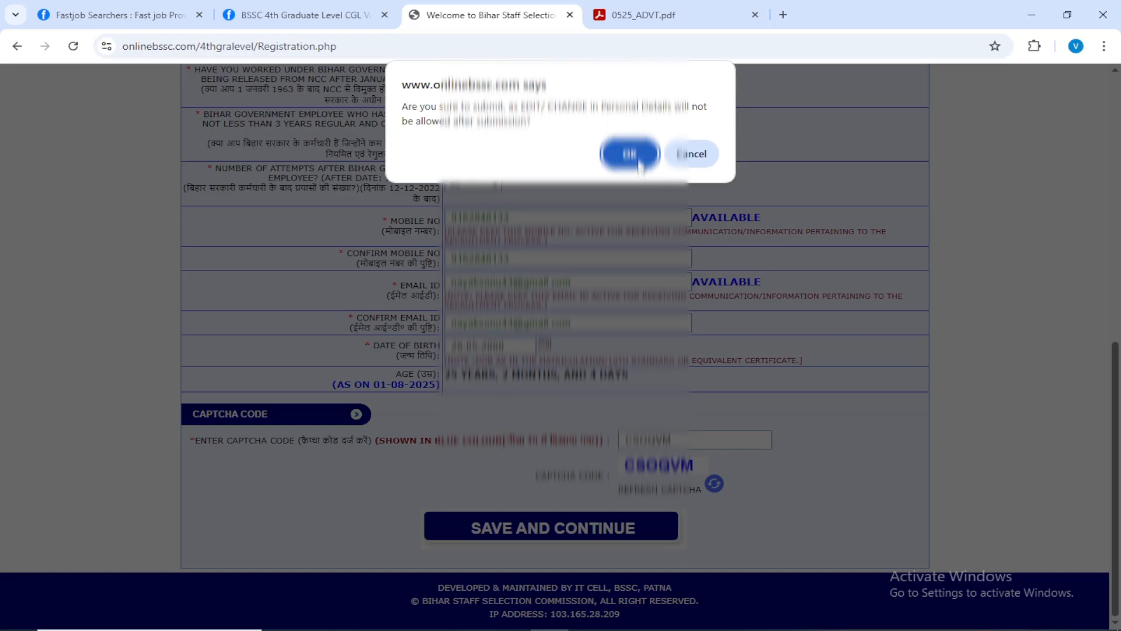
click(630, 154)
Review the submitted personal details on the registration confirmation page, from the applicant's name down to the date of birth.
scroll(639, 233, down, 3)
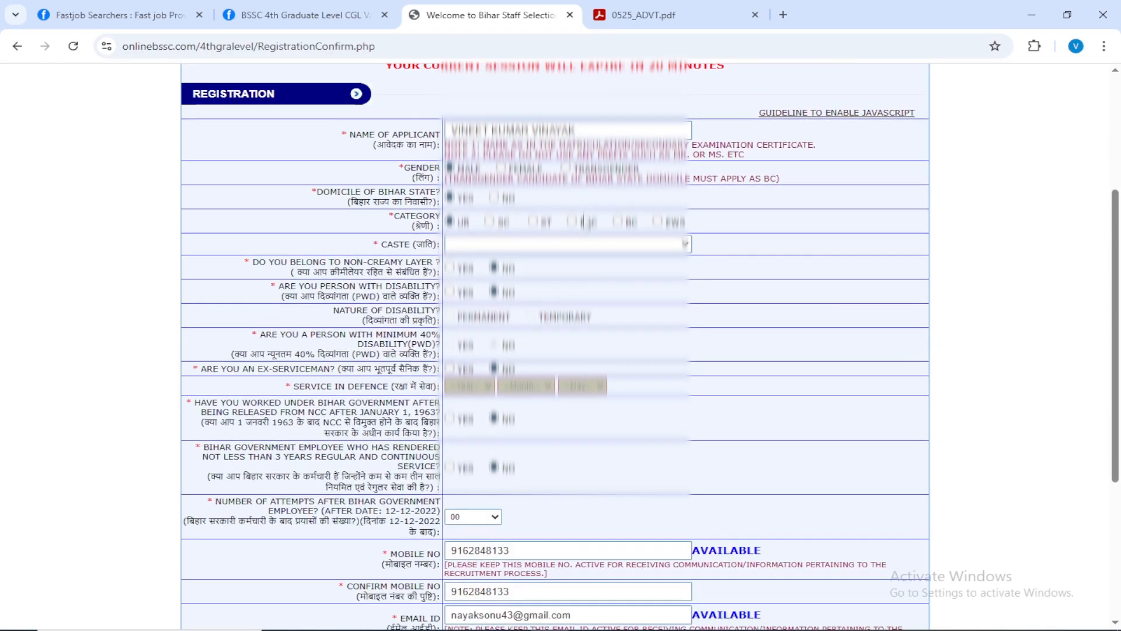
scroll(588, 222, down, 4)
scroll(588, 222, up, 3)
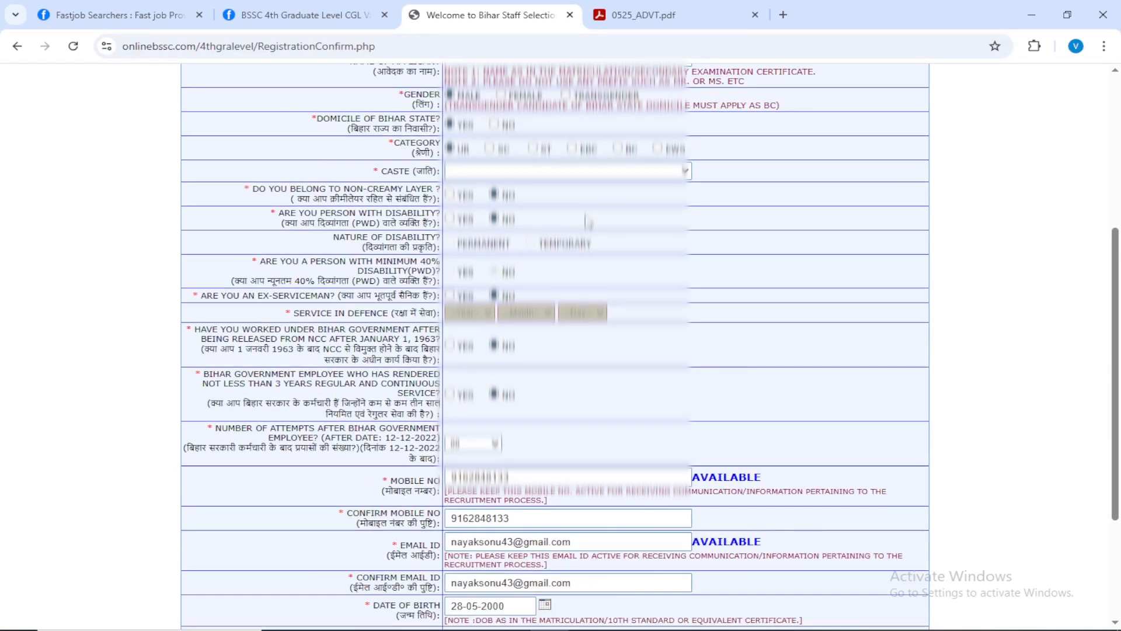
scroll(589, 222, down, 2)
scroll(588, 222, up, 3)
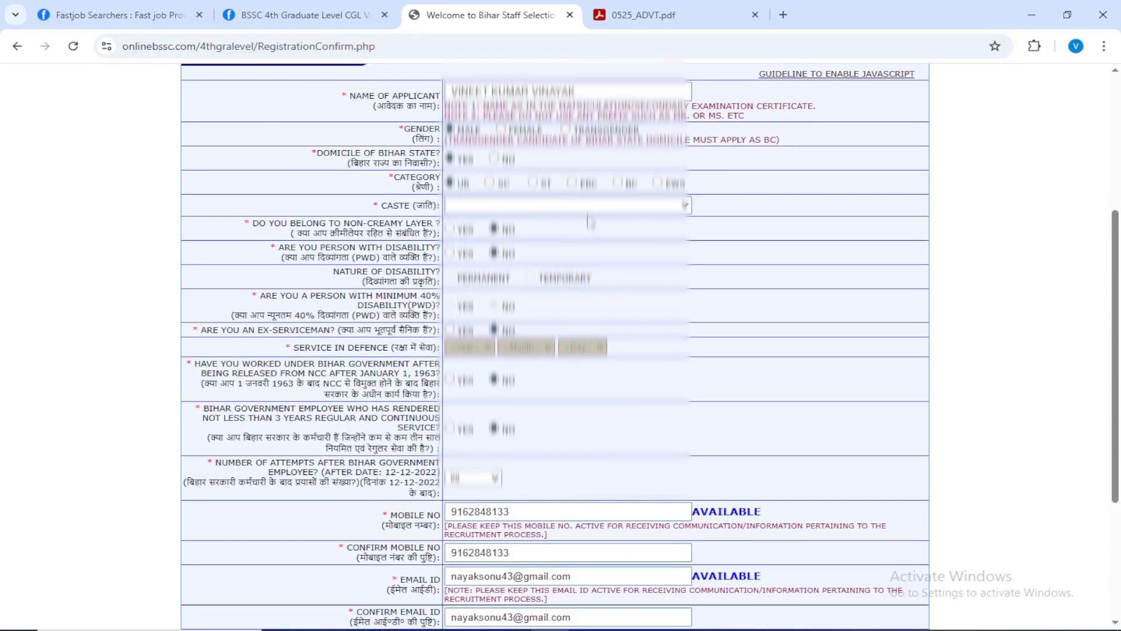
scroll(590, 222, down, 3)
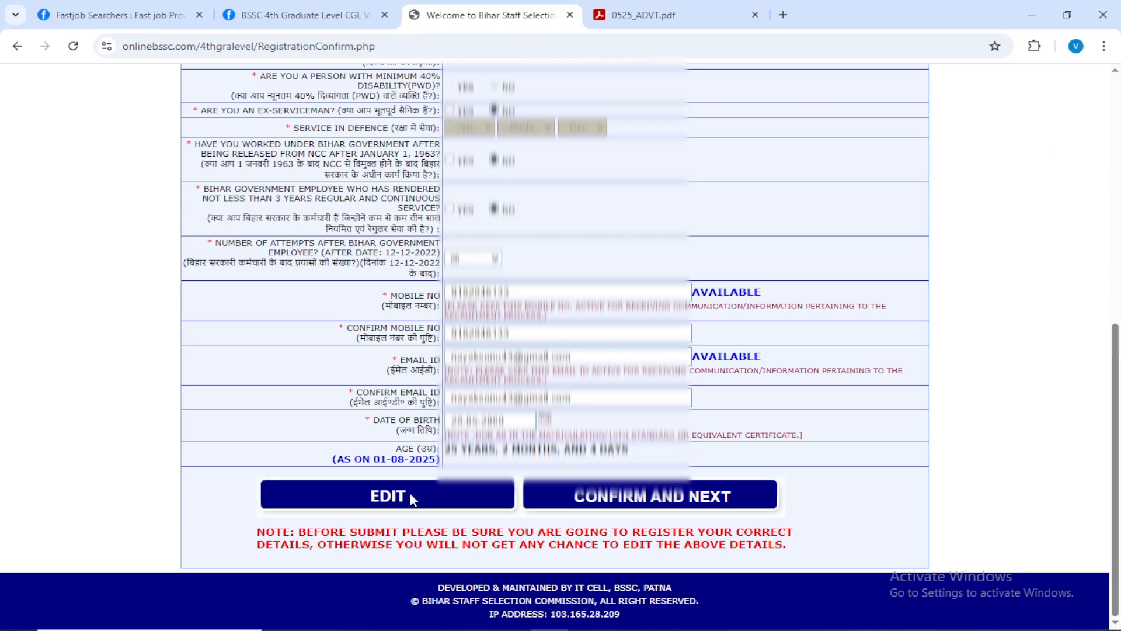
Confirm the reviewed registration details as final and proceed to the login page.
click(658, 500)
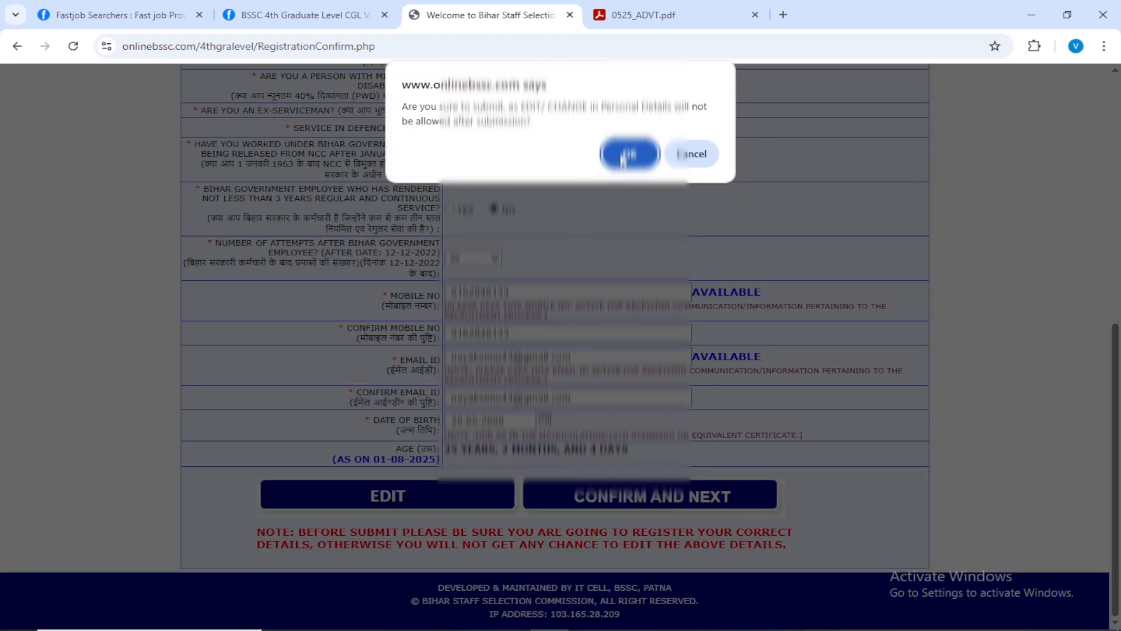
click(627, 155)
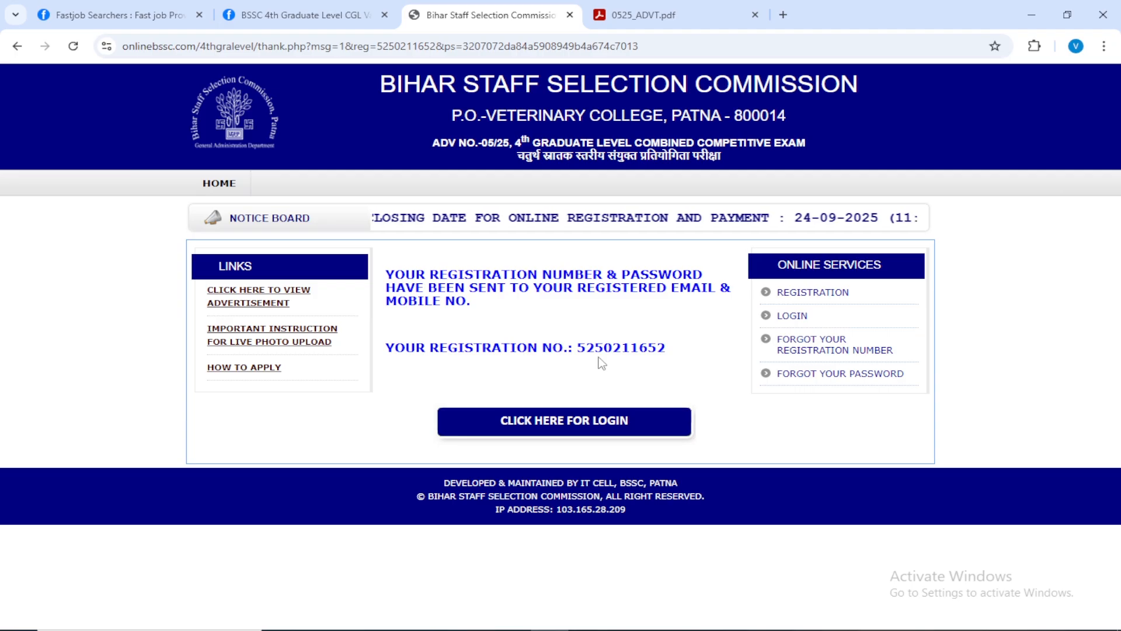
click(564, 429)
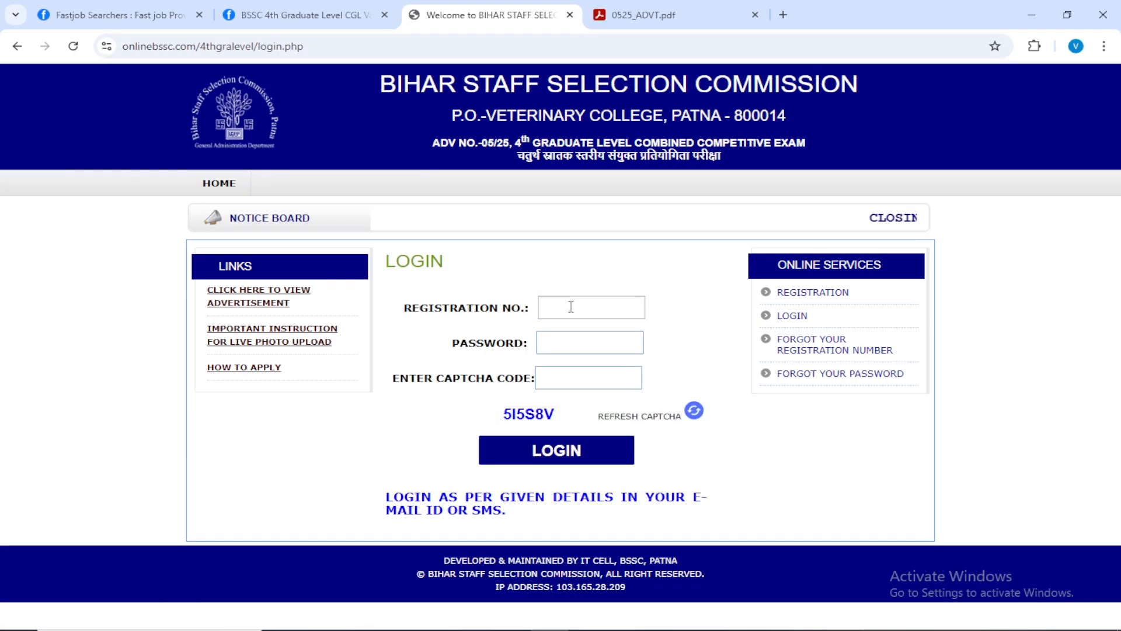
Log in with the registration number, the account password and the captcha code.
click(571, 307)
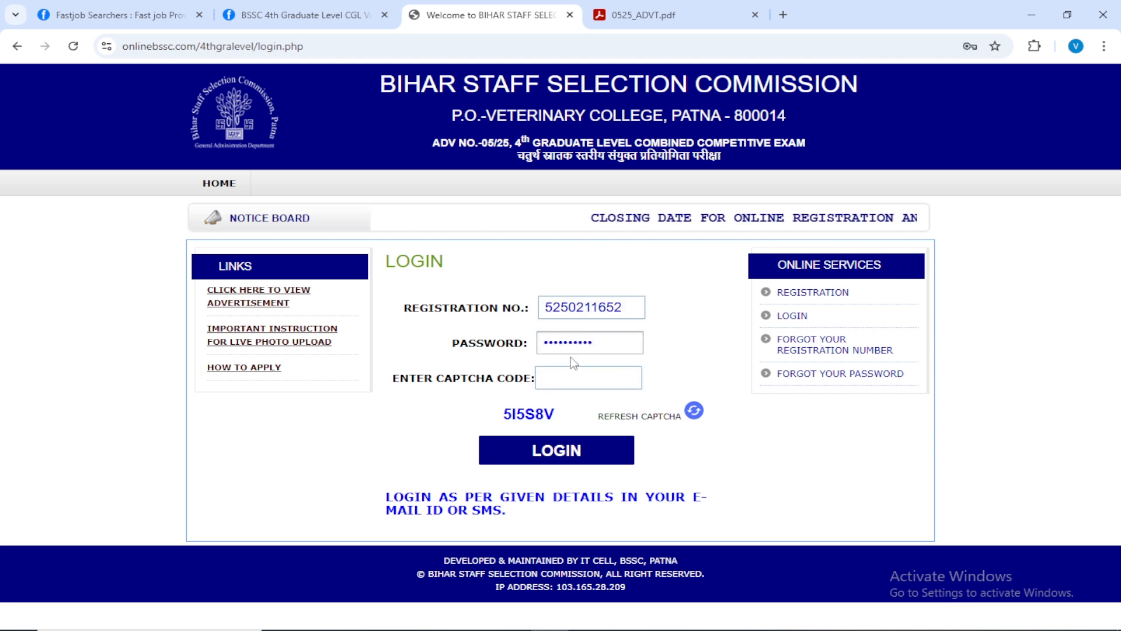
click(571, 380)
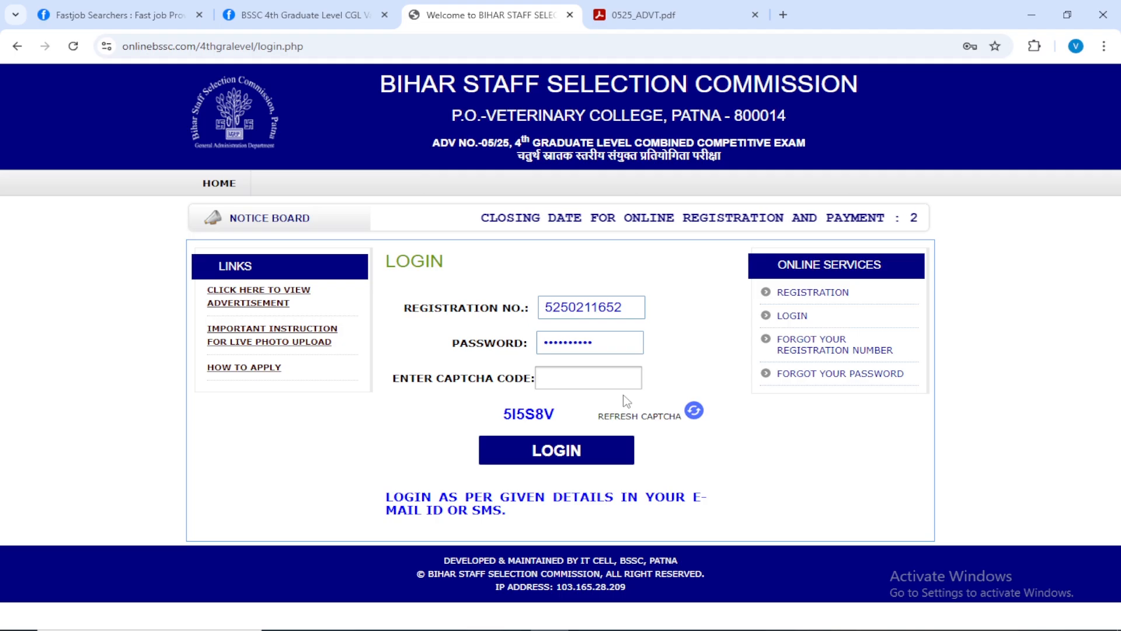
text(5I5S8V)
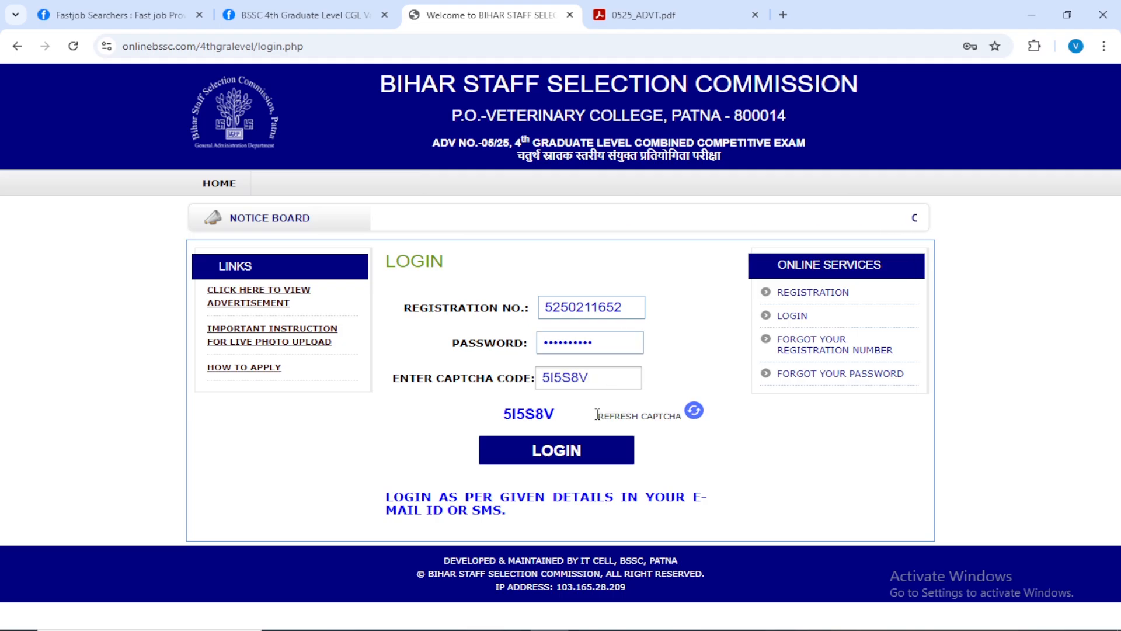
click(569, 458)
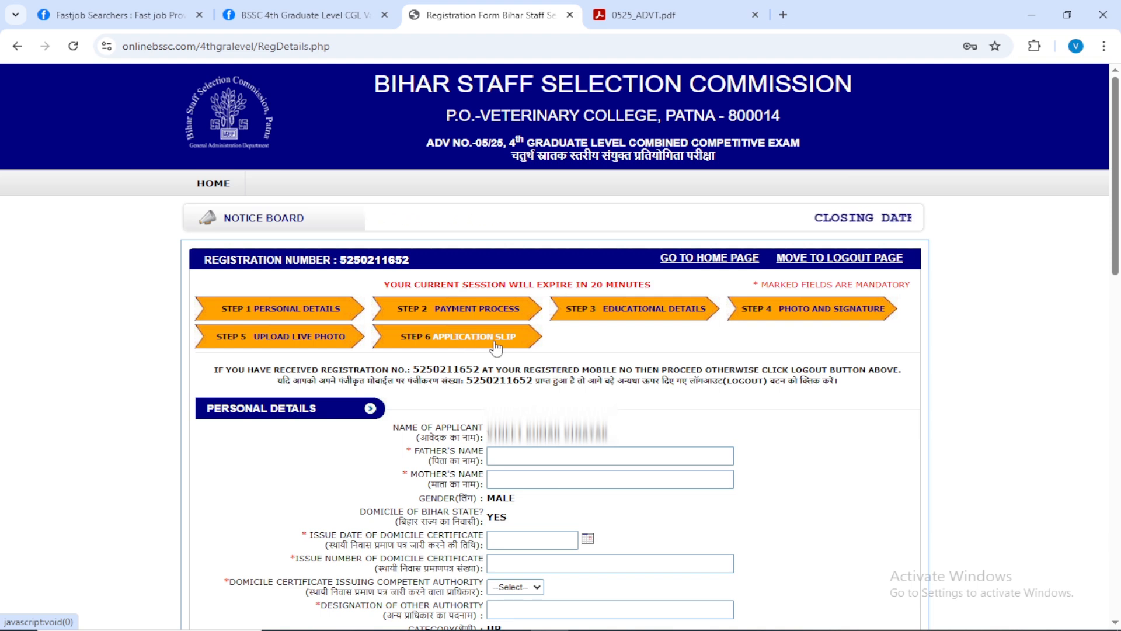
In the personal details form, set the domicile certificate issuing authority to RO.
scroll(495, 348, down, 3)
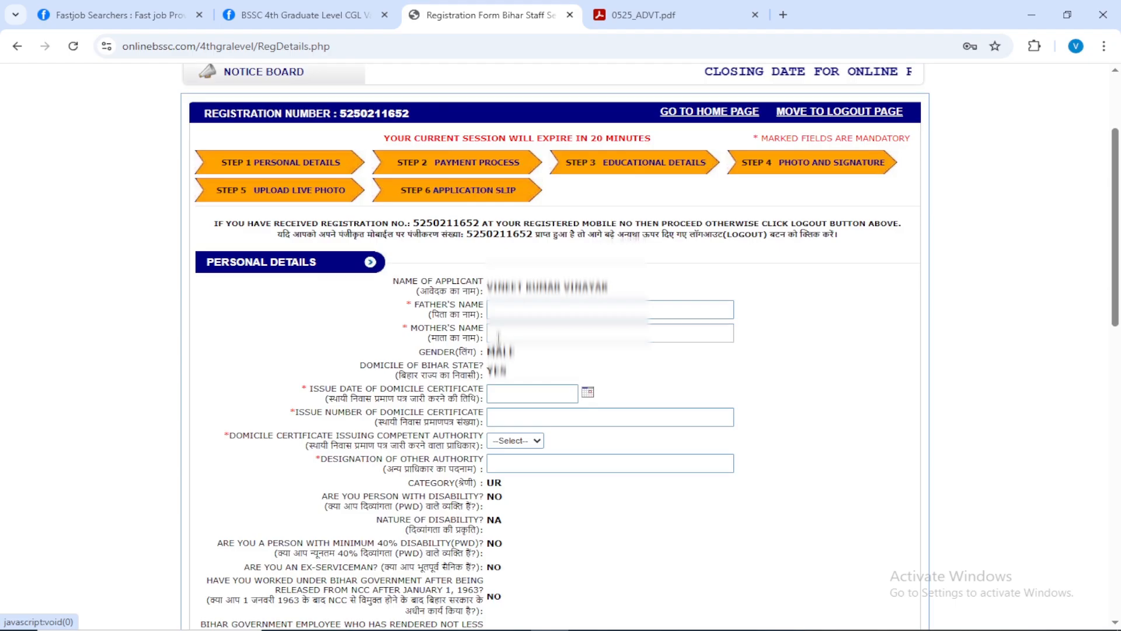
scroll(498, 337, down, 2)
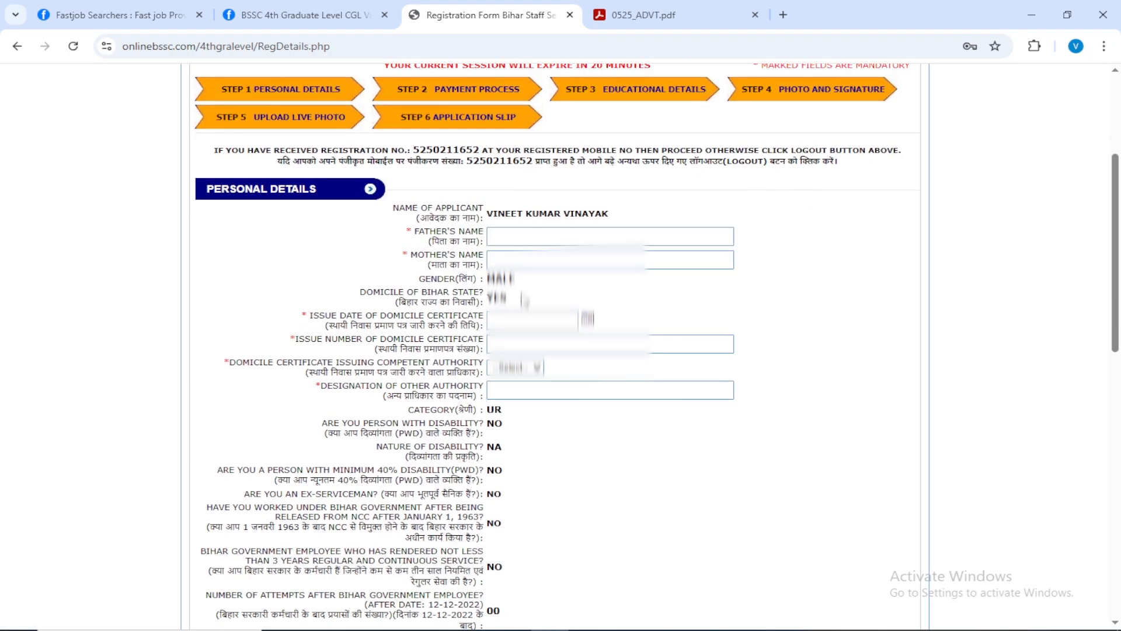
click(532, 240)
click(520, 264)
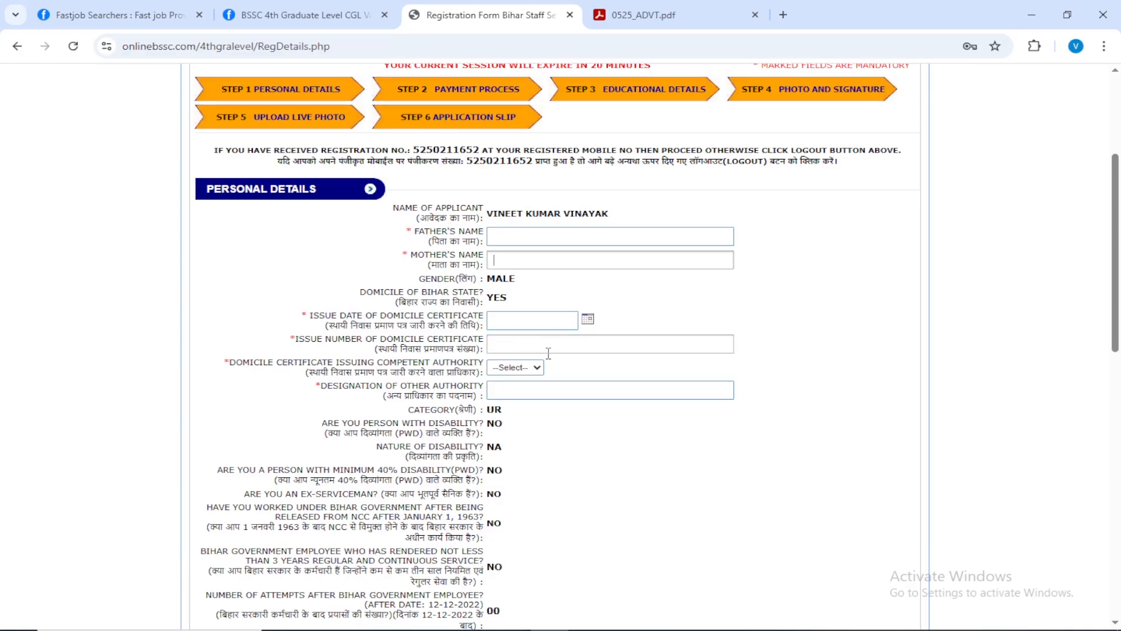
click(515, 369)
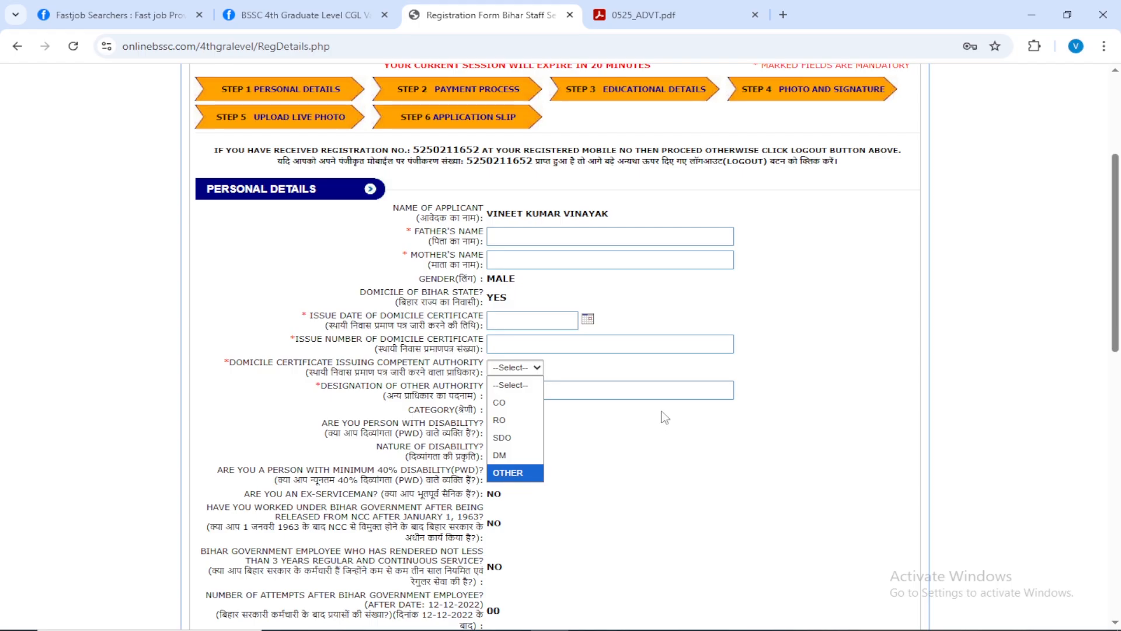
click(504, 422)
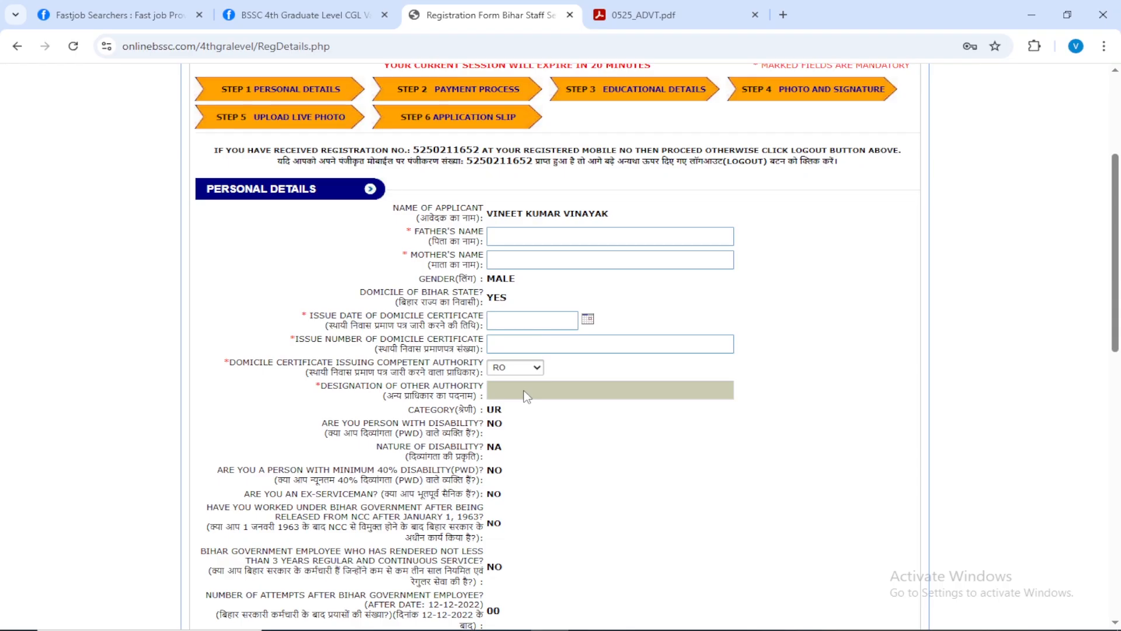
Enter the father's and mother's full names, and fill in the domicile certificate's issue date 07-08-2025 and its issue number.
scroll(527, 397, down, 1)
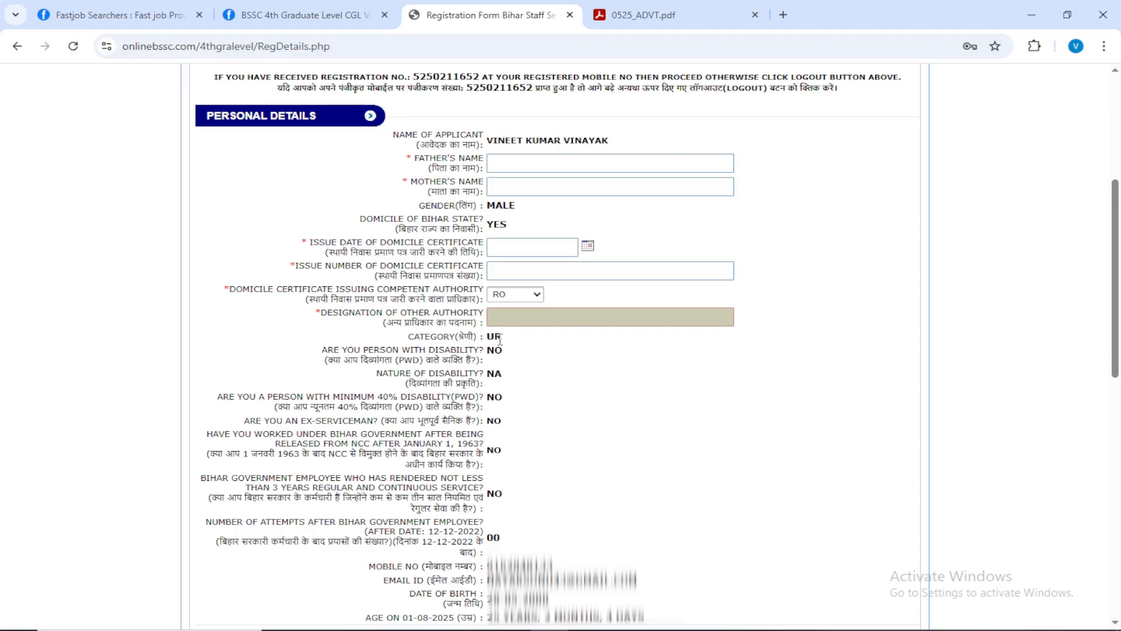
scroll(561, 376, up, 1)
scroll(561, 380, down, 3)
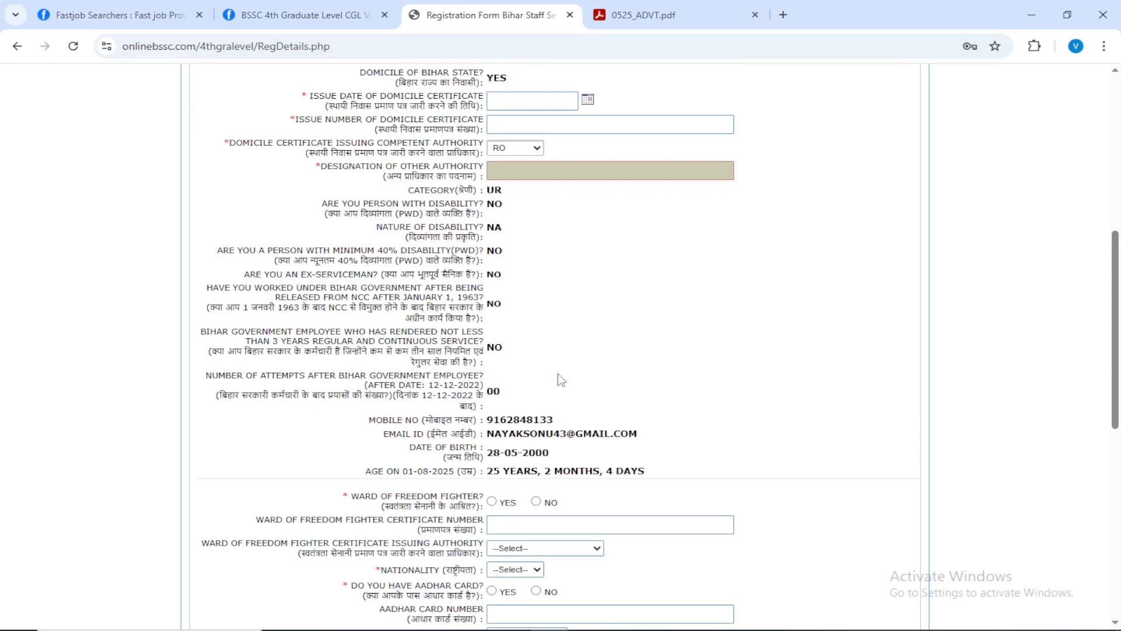
scroll(560, 379, up, 1)
scroll(561, 380, up, 5)
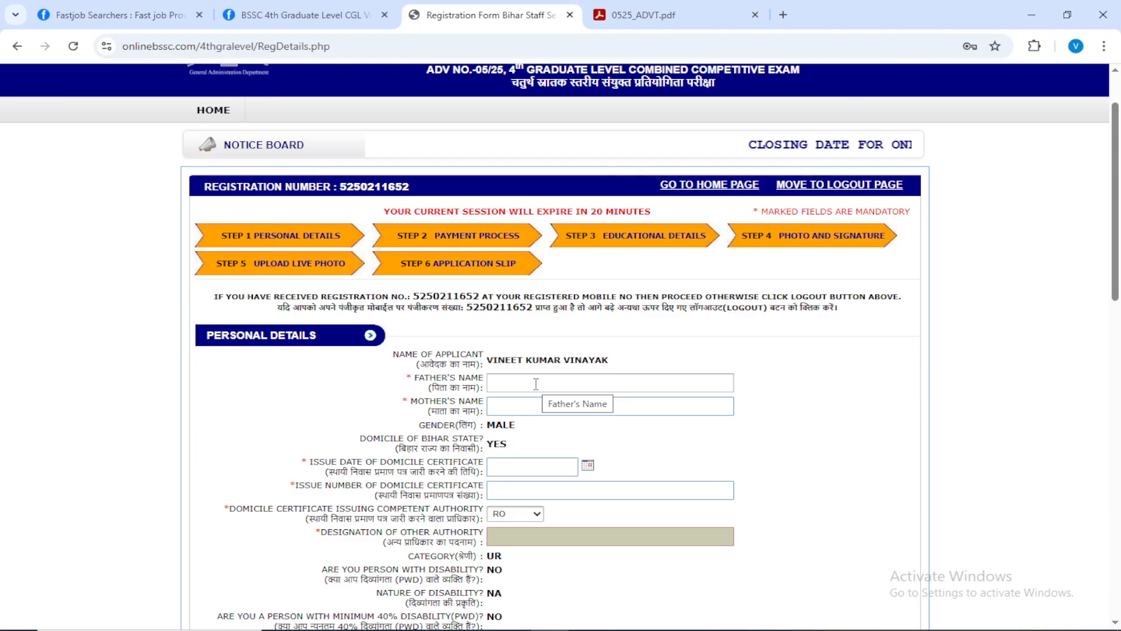
click(536, 384)
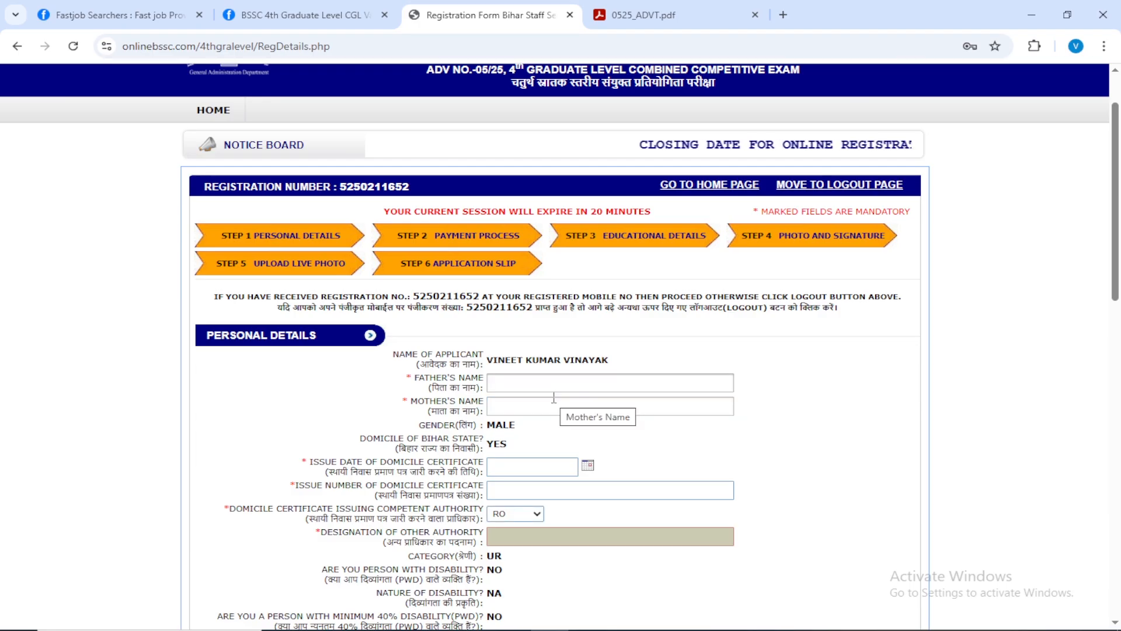
key(Tab)
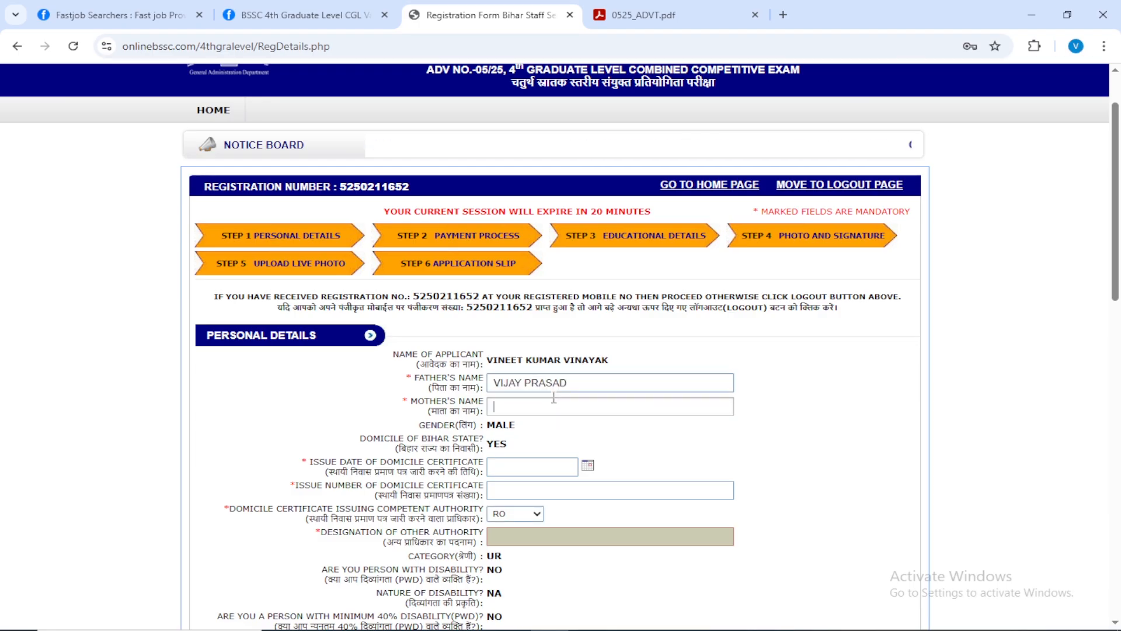
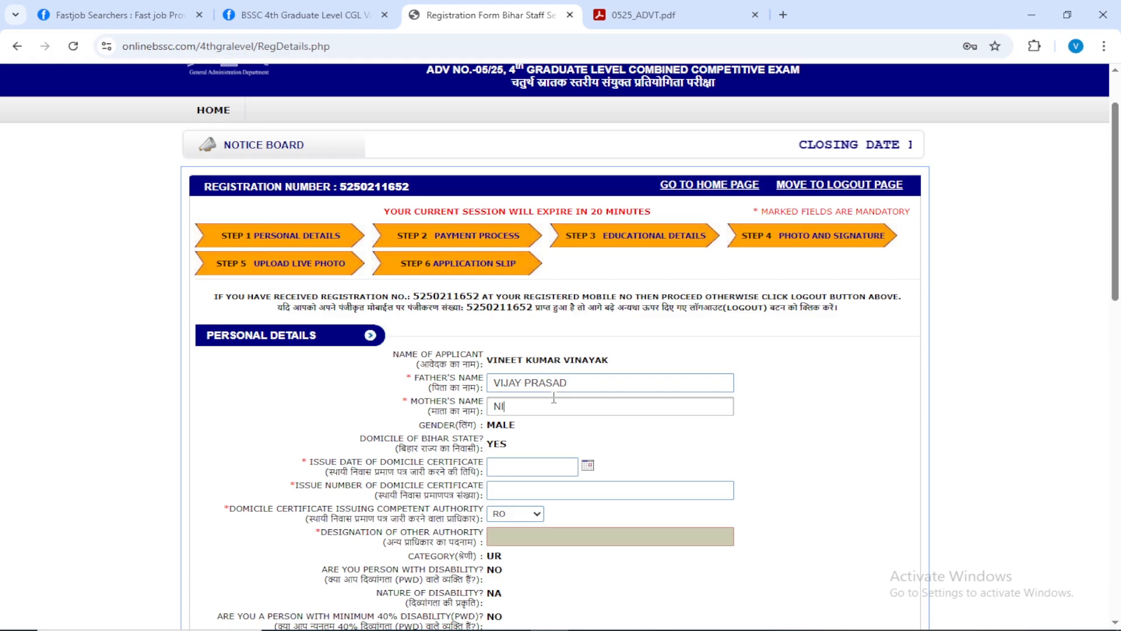
scroll(558, 350, down, 3)
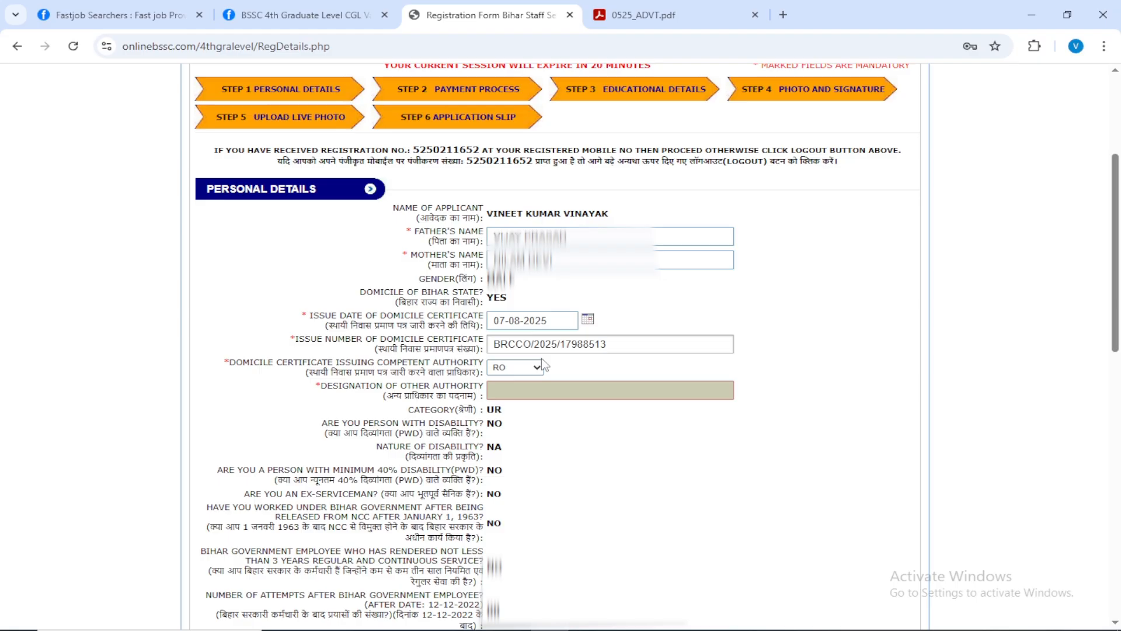
Try OTHER as the domicile certificate issuing authority, and set it back to RO.
scroll(541, 358, down, 1)
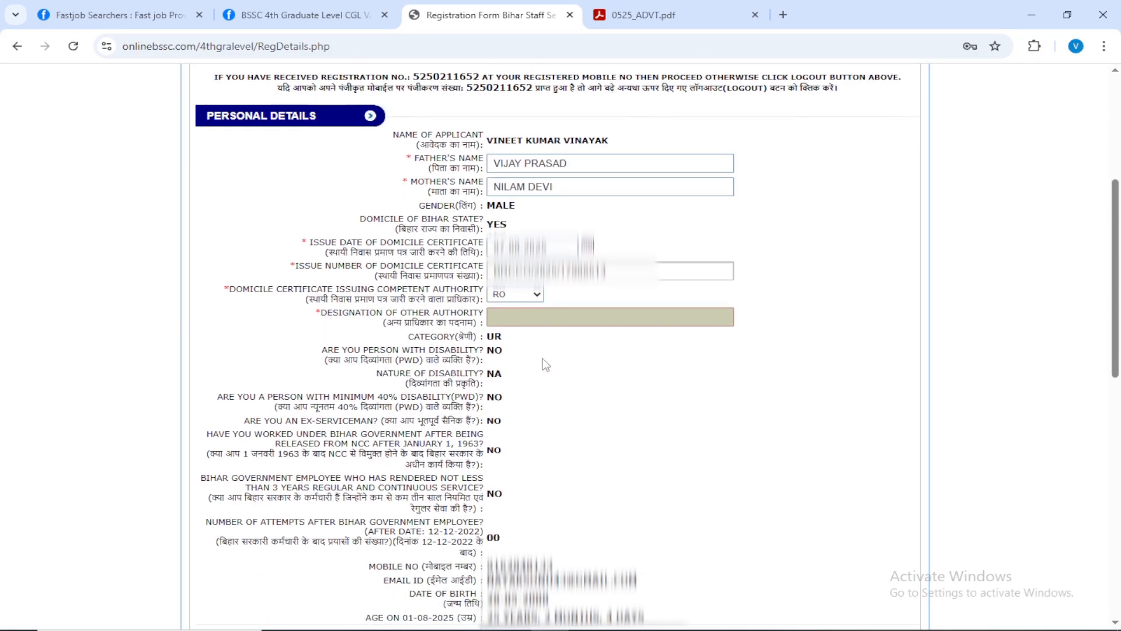
click(522, 298)
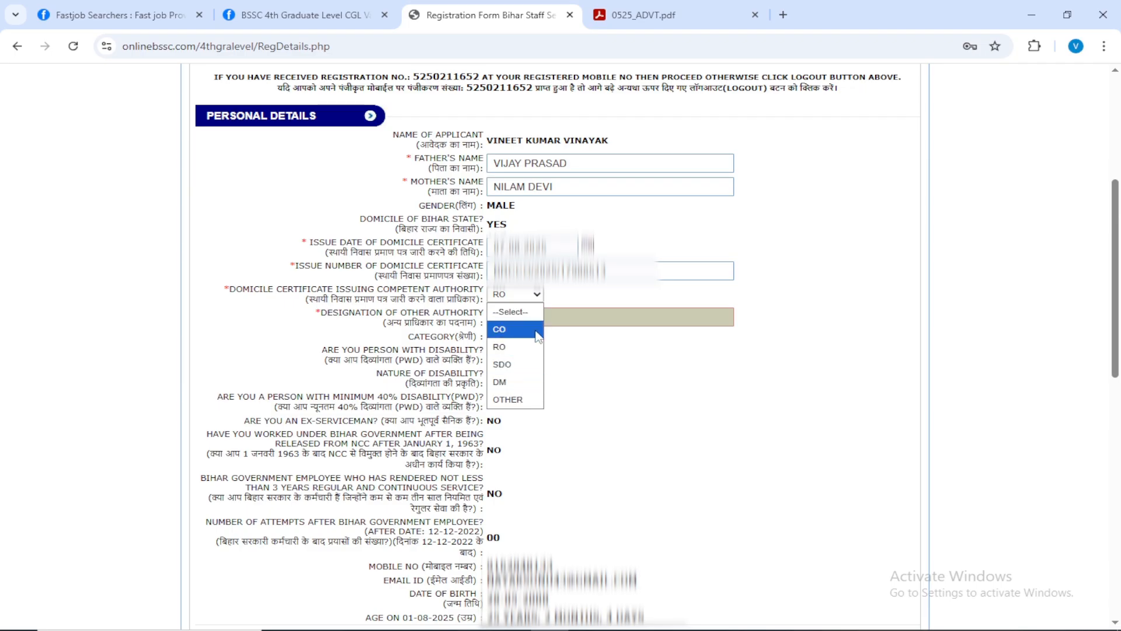
click(507, 400)
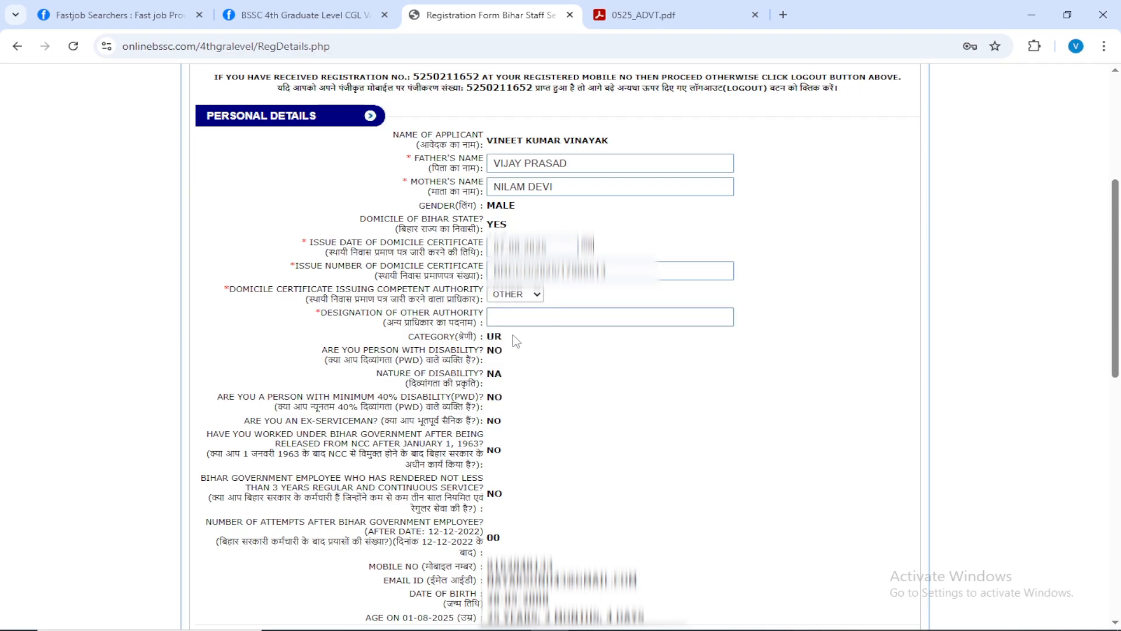
click(511, 319)
click(515, 295)
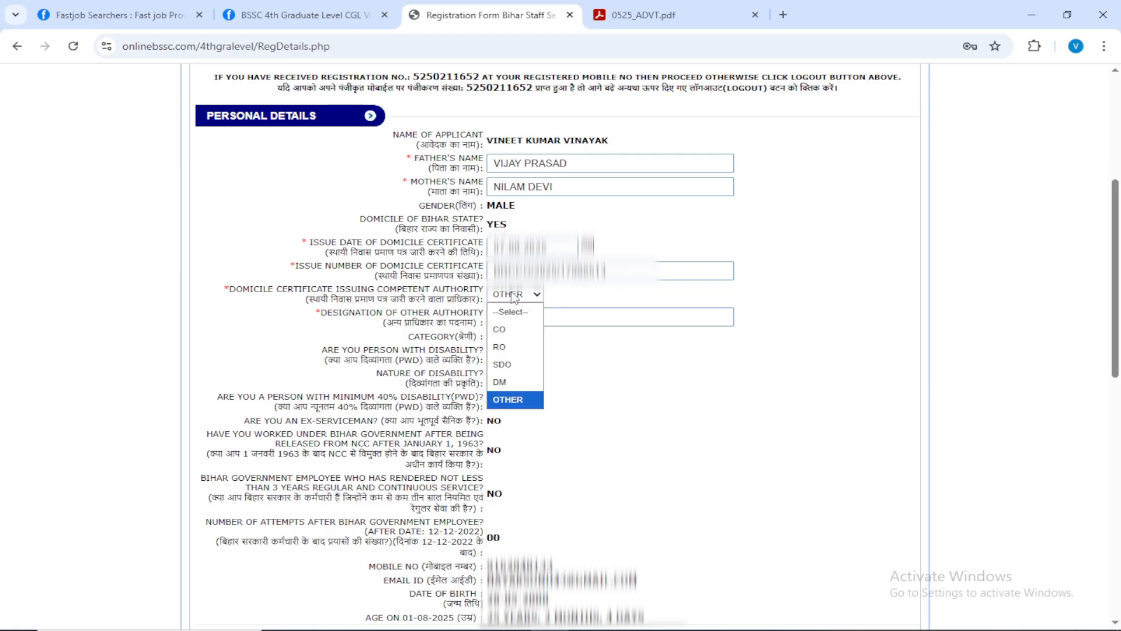
click(503, 348)
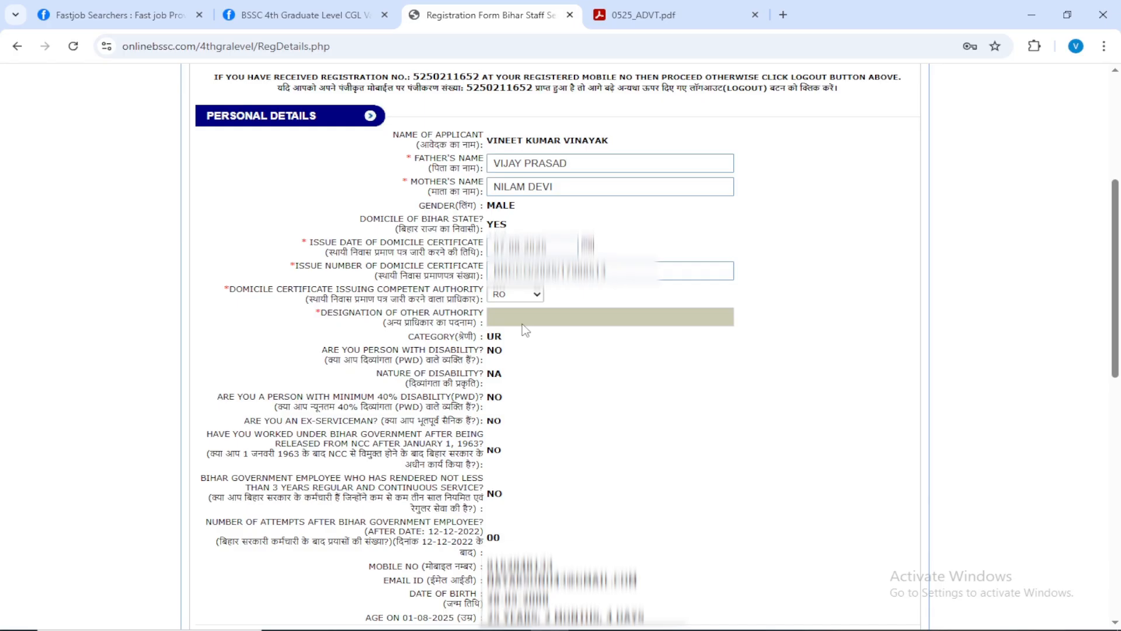
Answer No to the ward of freedom fighter question and set the nationality to INDIAN.
scroll(522, 323, down, 1)
scroll(529, 330, down, 2)
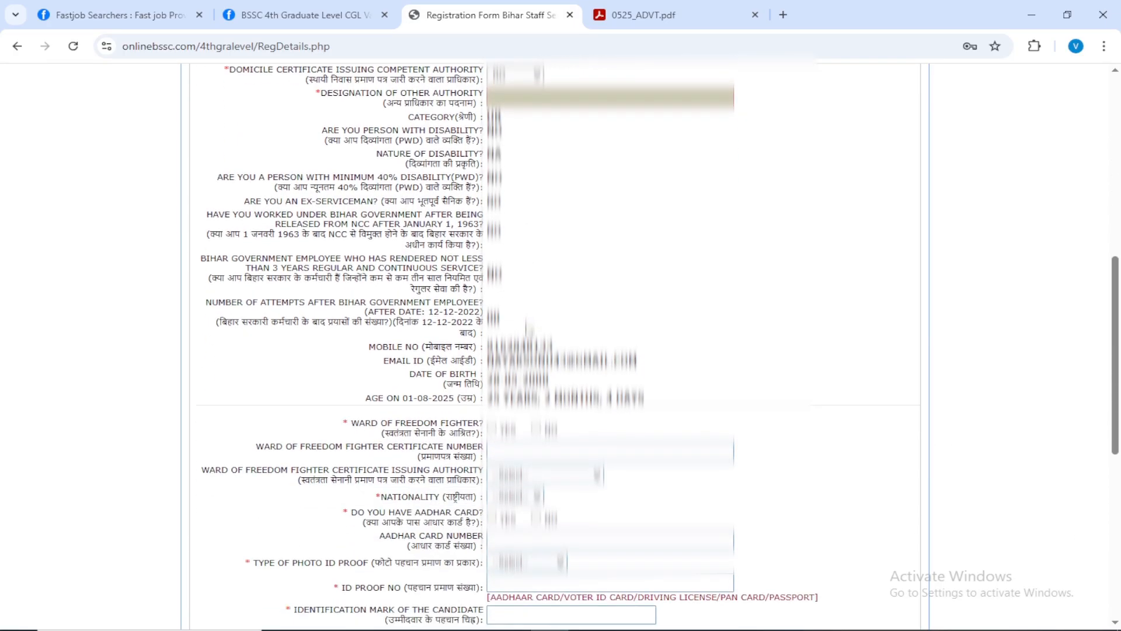
scroll(529, 330, down, 2)
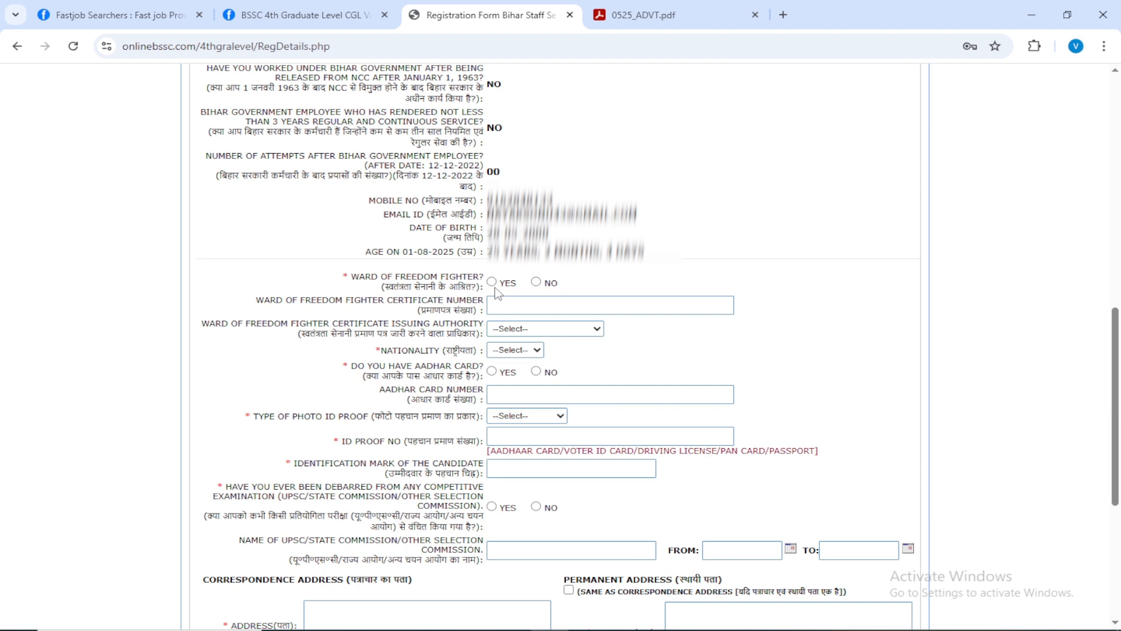
click(536, 283)
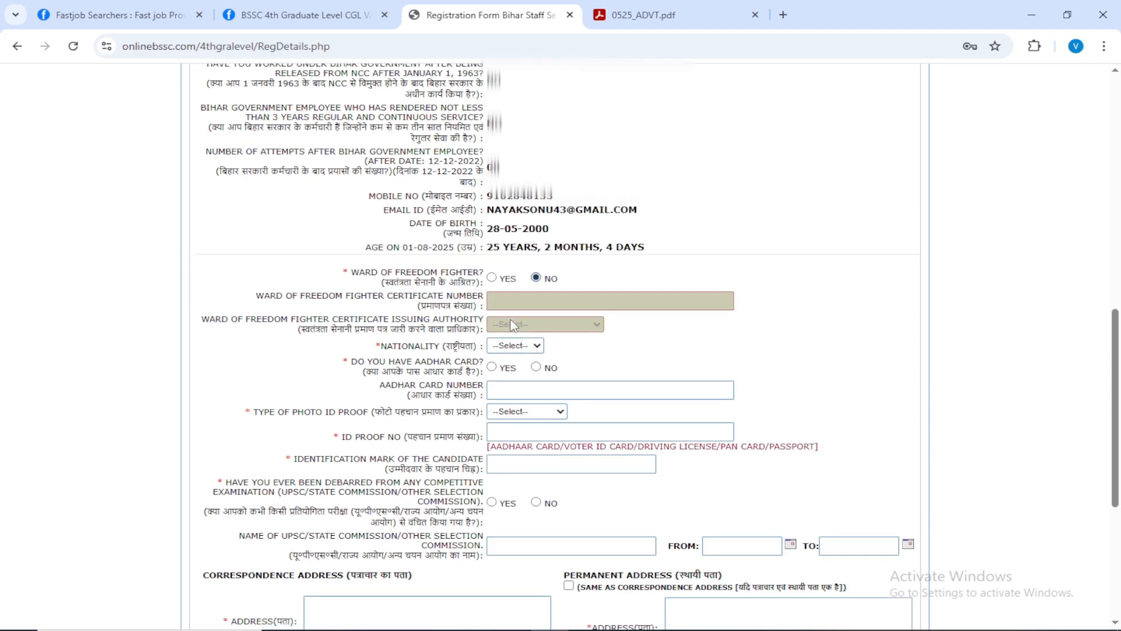
scroll(513, 233, down, 1)
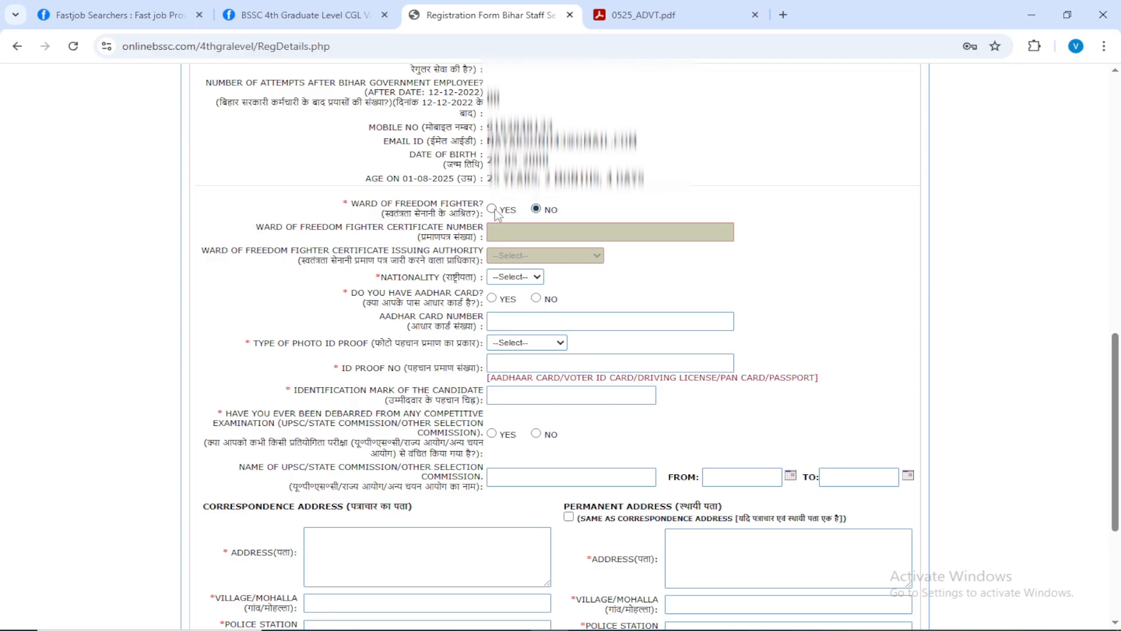
click(509, 278)
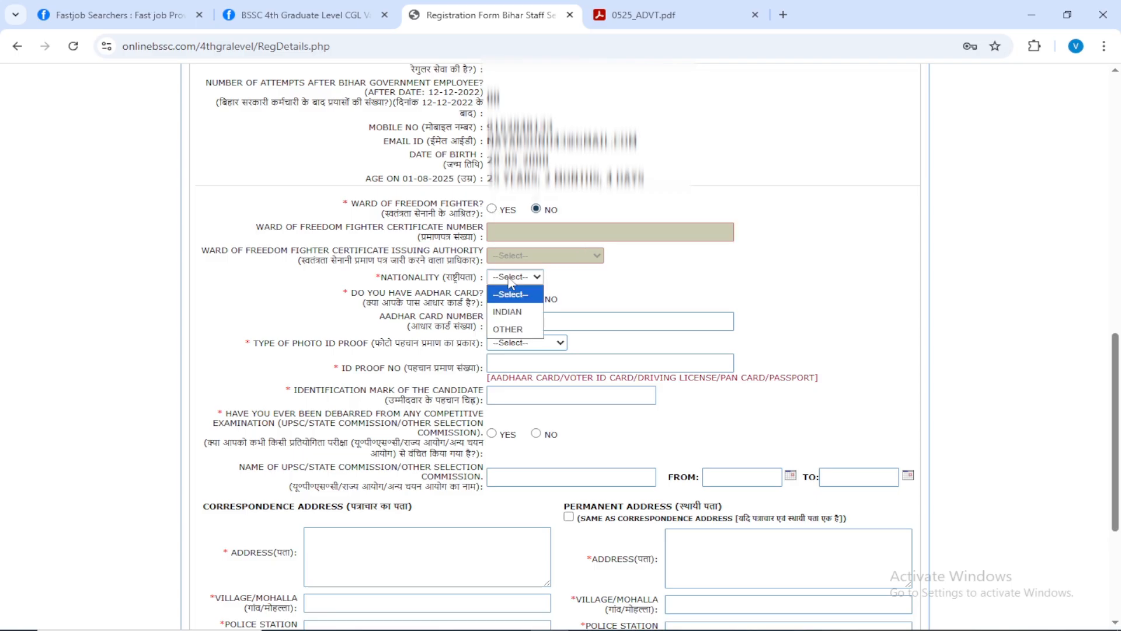
click(513, 313)
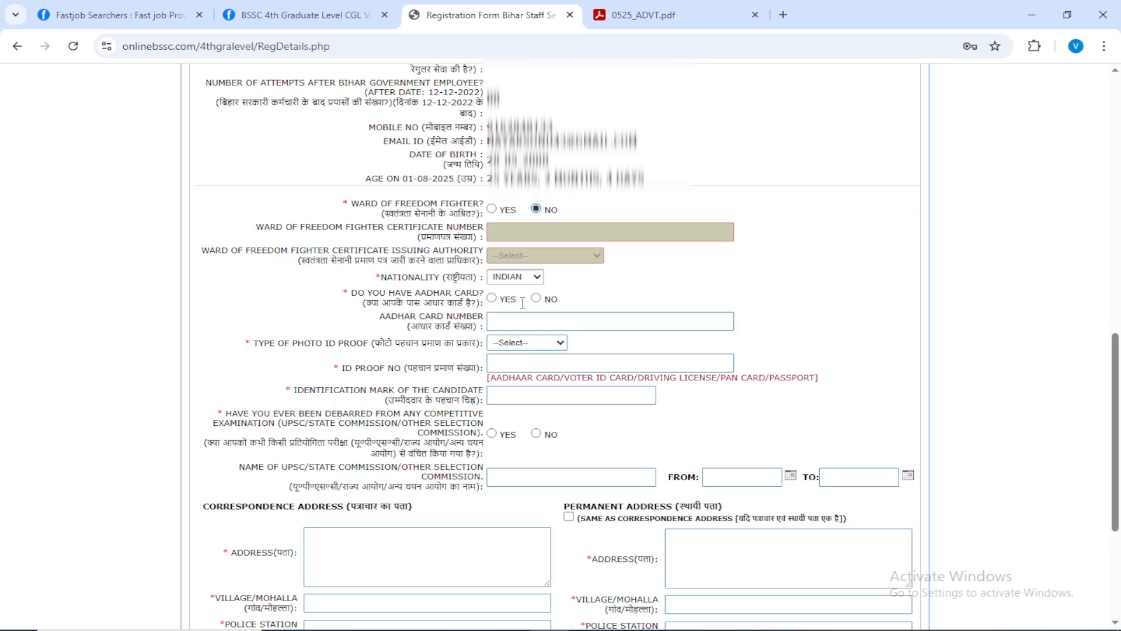
Answer Yes to having an Aadhaar card, enter its number, and give Aadhaar Card as the photo ID proof with its number.
click(492, 298)
click(513, 322)
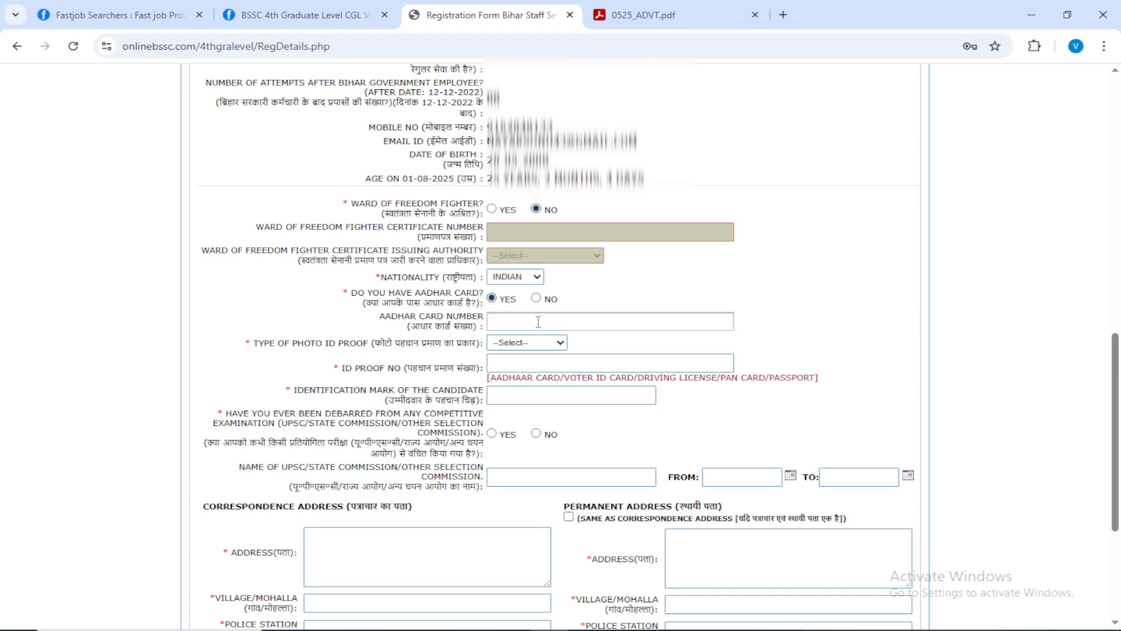
key(ctrl+v)
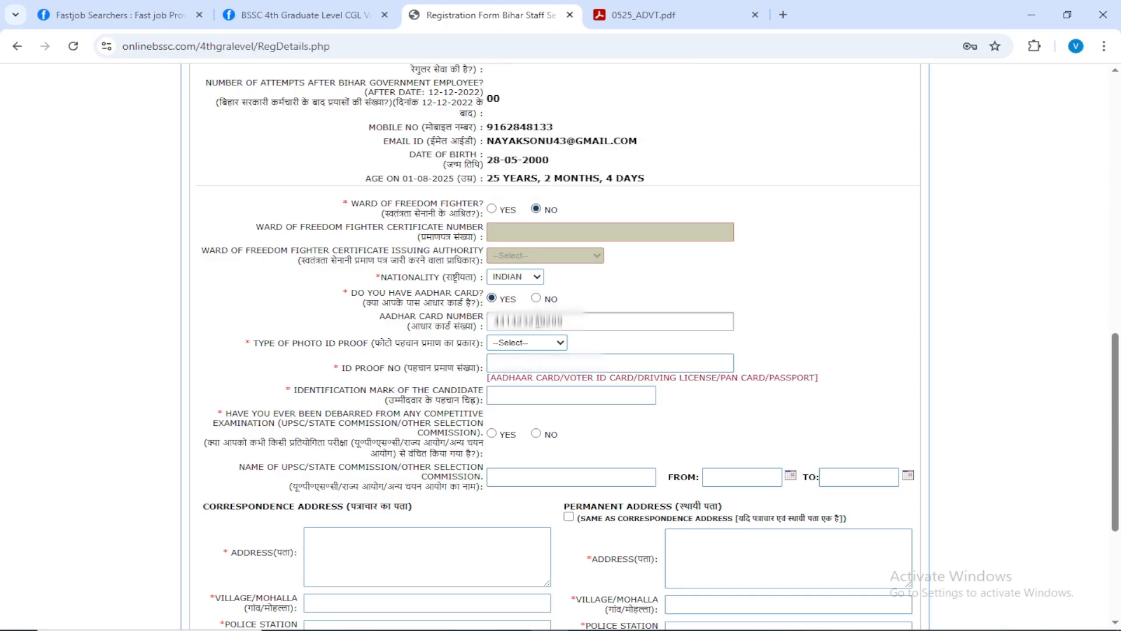
click(523, 347)
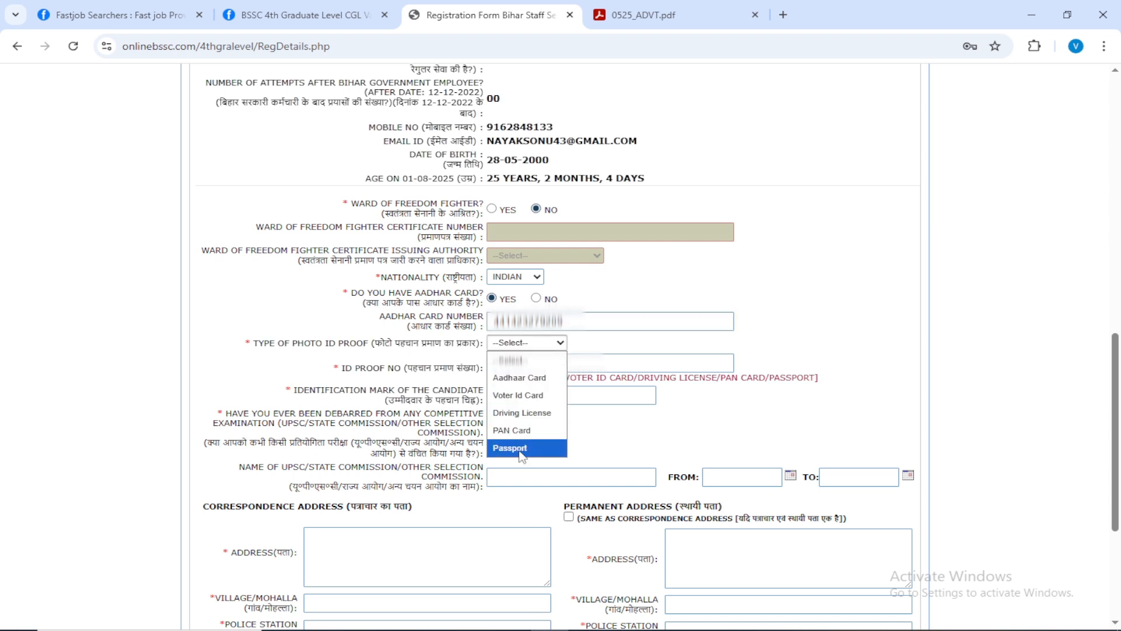
click(520, 377)
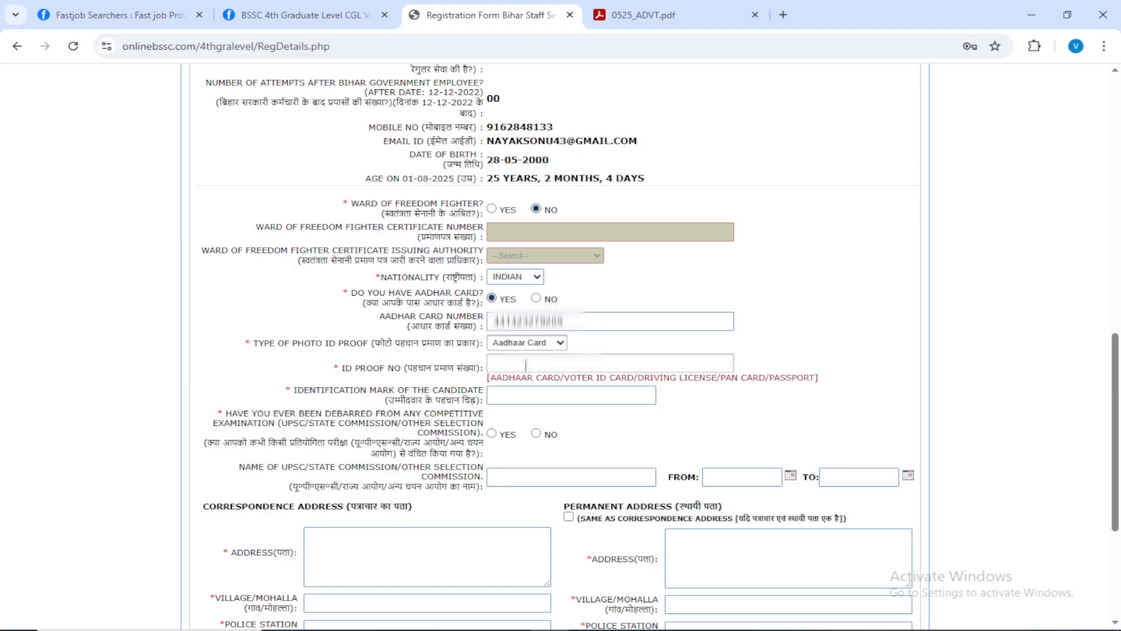
click(525, 365)
key(ctrl+v)
click(573, 395)
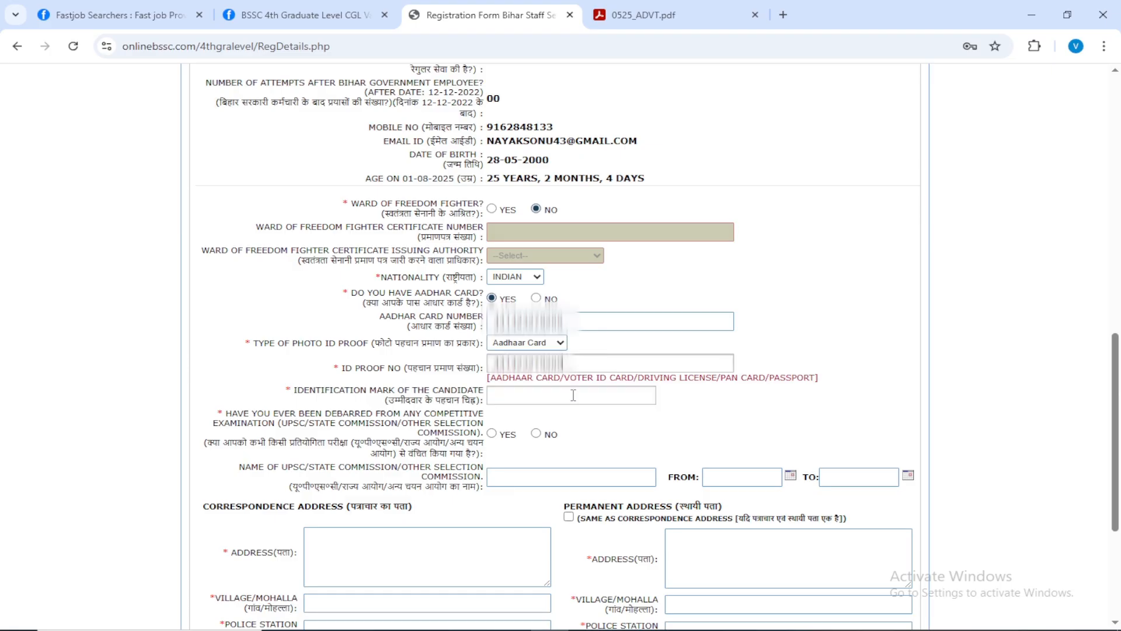
Enter the identification mark A MOLE MQARK ON RIGHT HANH THUMB and answer No to having been debarred from any competitive examination.
scroll(574, 396, down, 3)
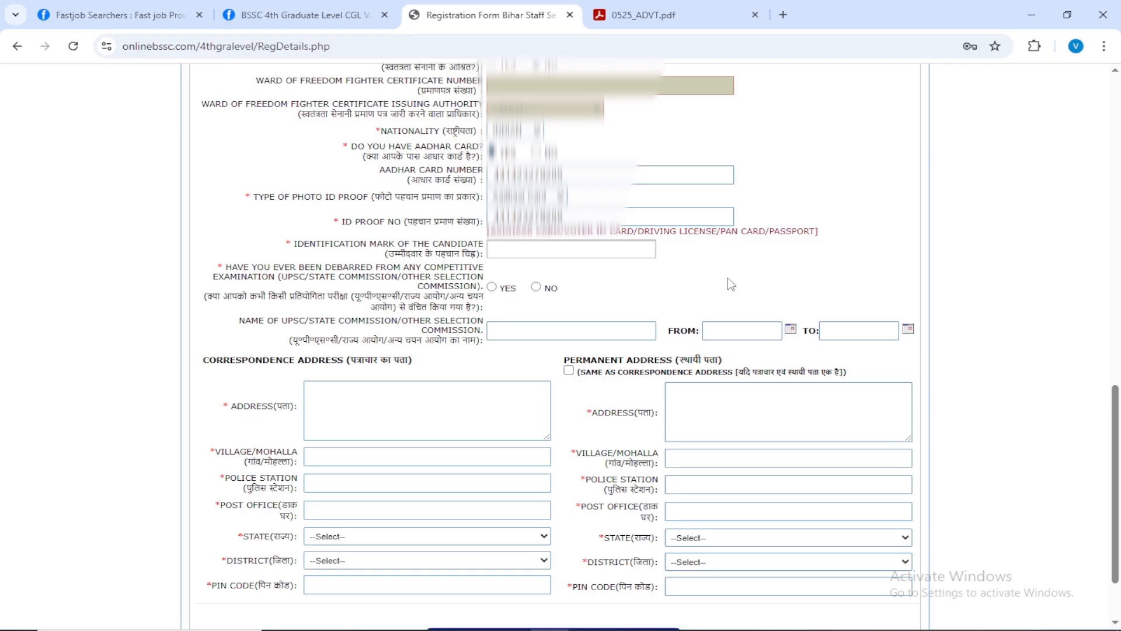
text(QARK ON RIGHT HANH THUMB)
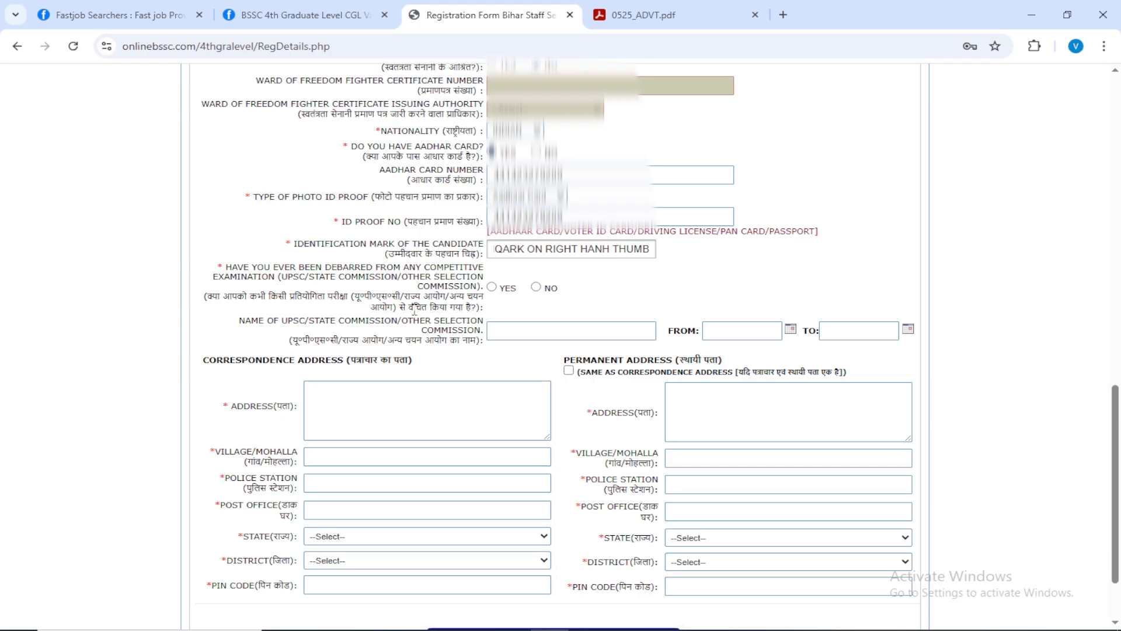
click(536, 286)
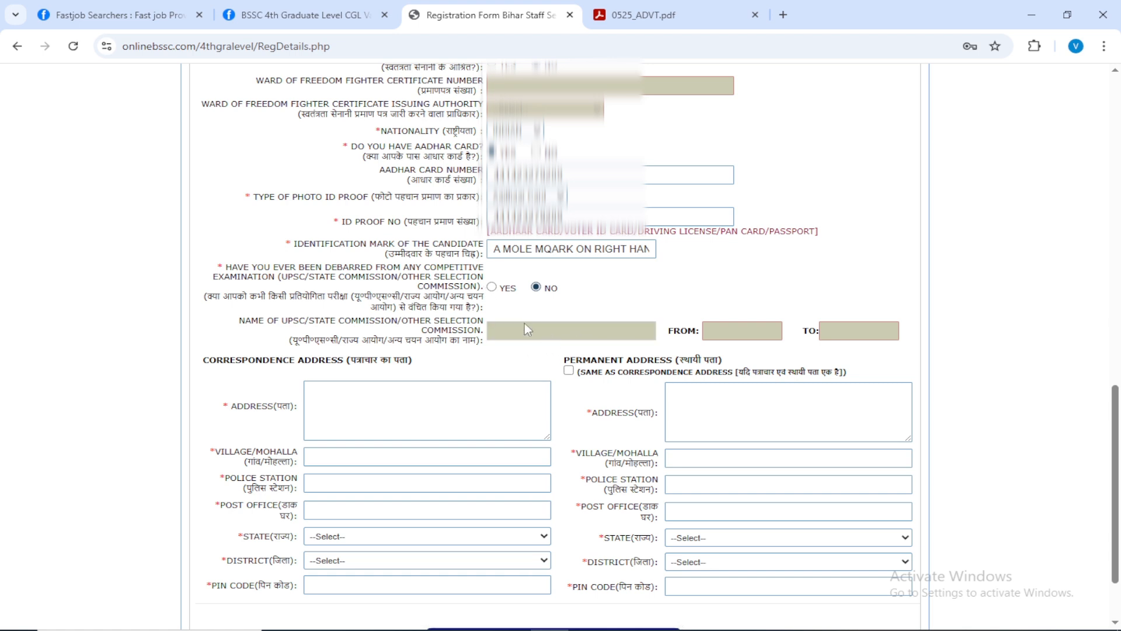
Fill in the complete correspondence address and mark the permanent address as the same as the correspondence address.
scroll(563, 310, down, 1)
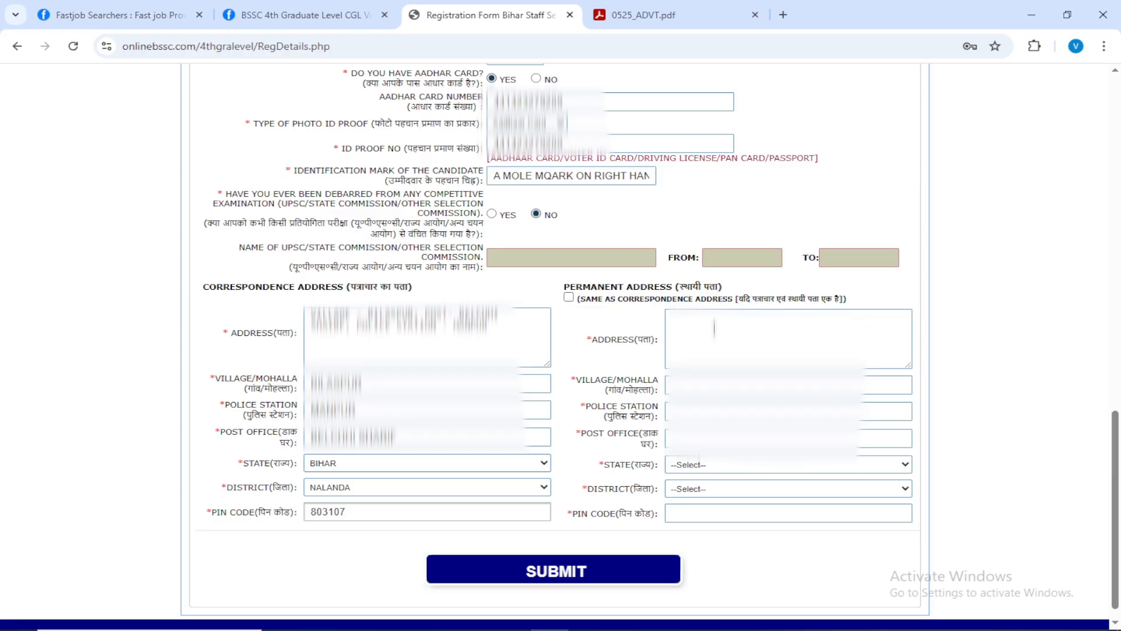
click(568, 298)
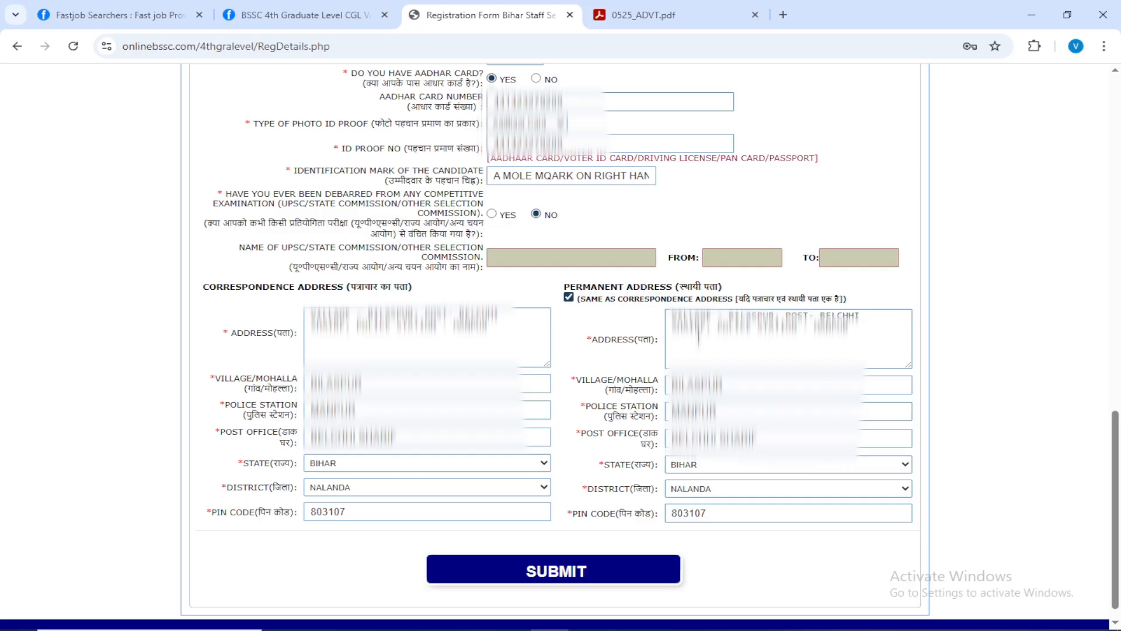
scroll(571, 476, up, 7)
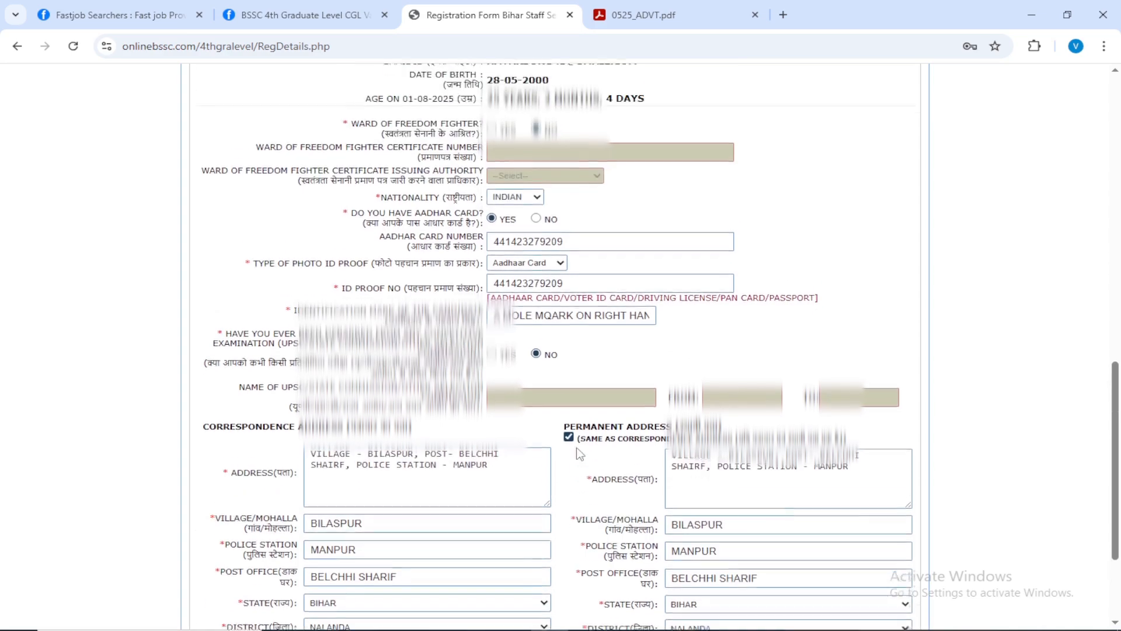
Submit the completed personal details form and confirm the submission.
scroll(577, 447, down, 9)
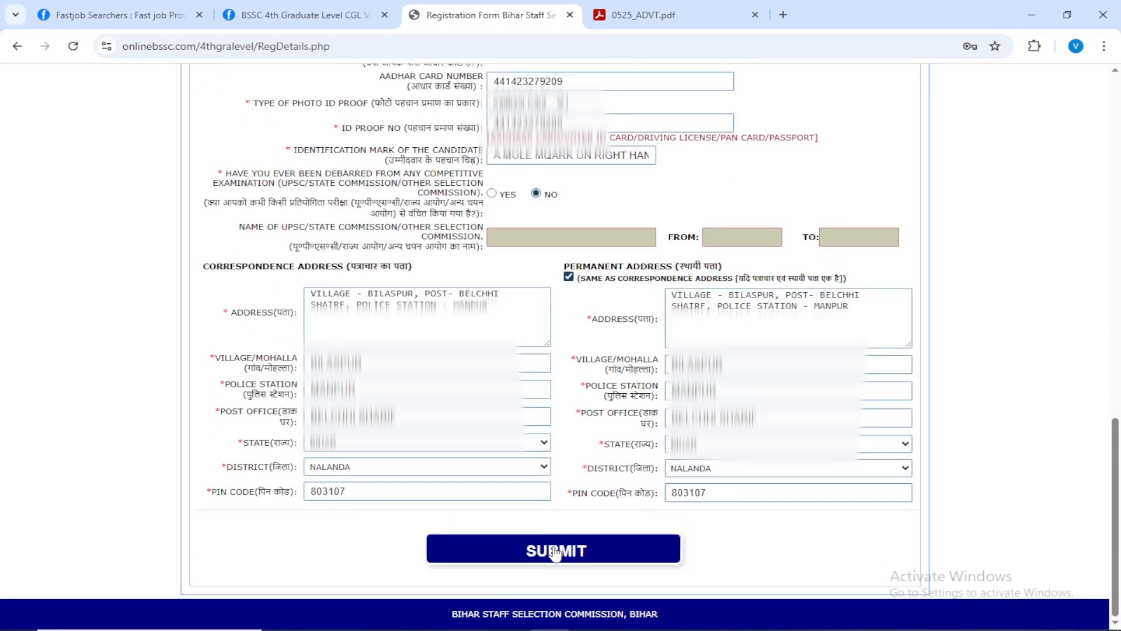
click(554, 552)
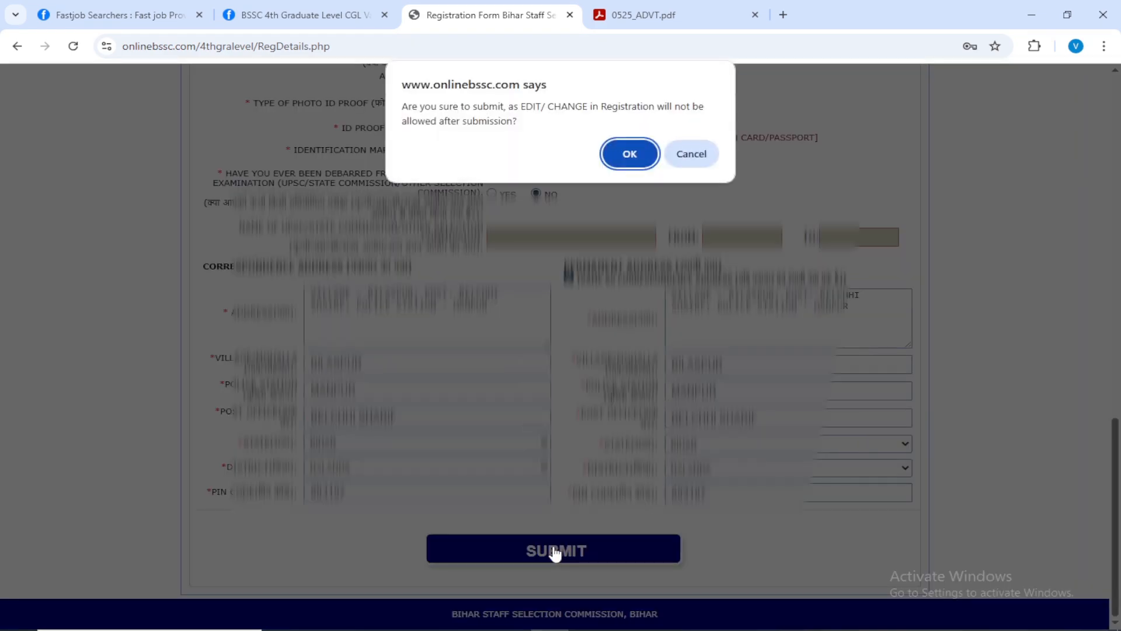
click(630, 155)
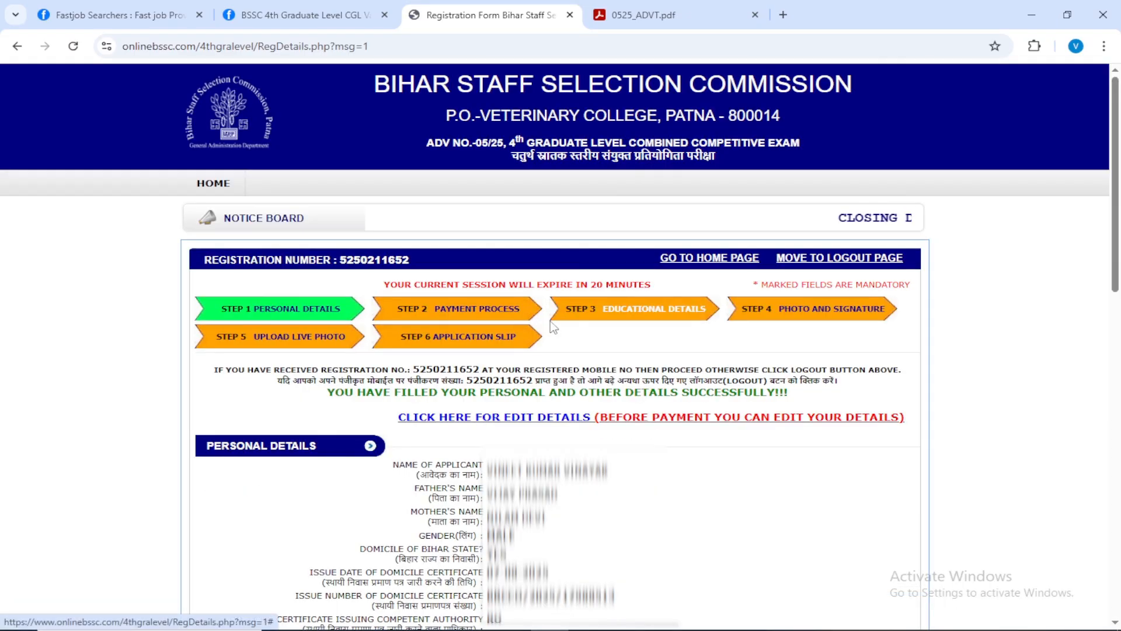
Review the submitted personal details and proceed to the payment stage.
scroll(522, 320, down, 1)
scroll(524, 326, down, 4)
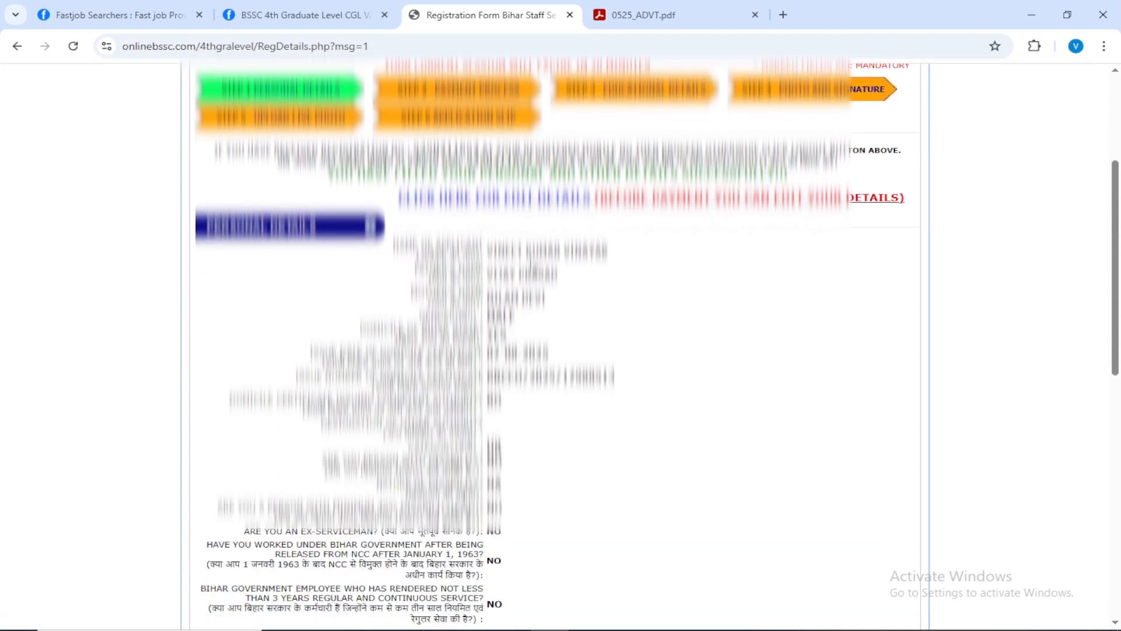
scroll(555, 345, down, 12)
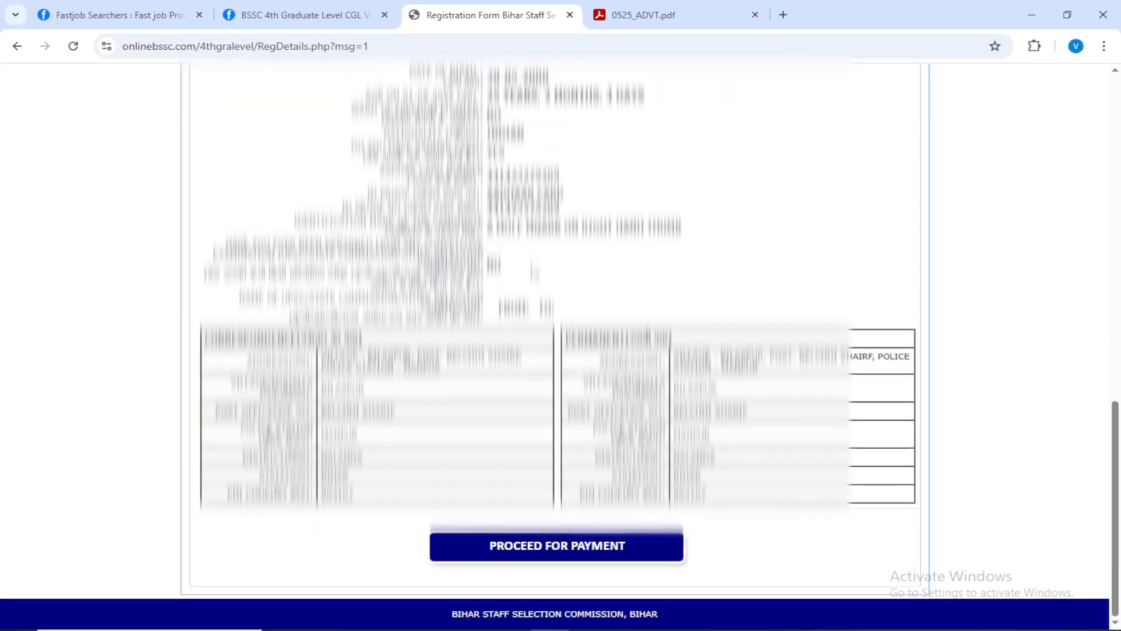
click(536, 549)
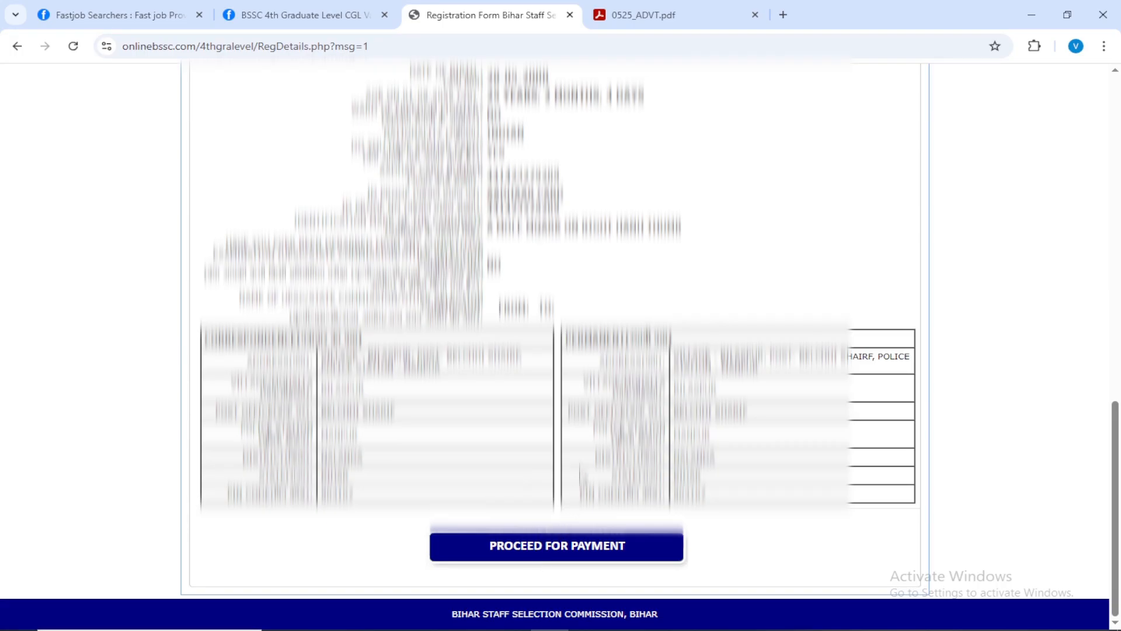
click(540, 552)
Choose SBI as the payment bank, process the online payment and confirm it for the registration.
scroll(567, 469, down, 3)
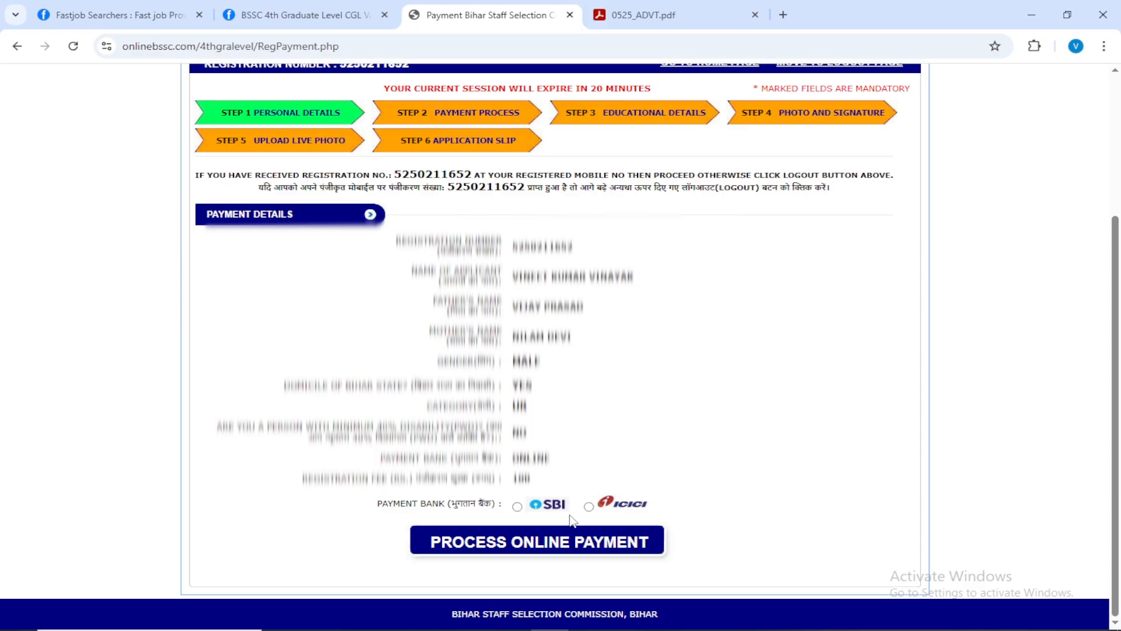
click(517, 506)
click(497, 549)
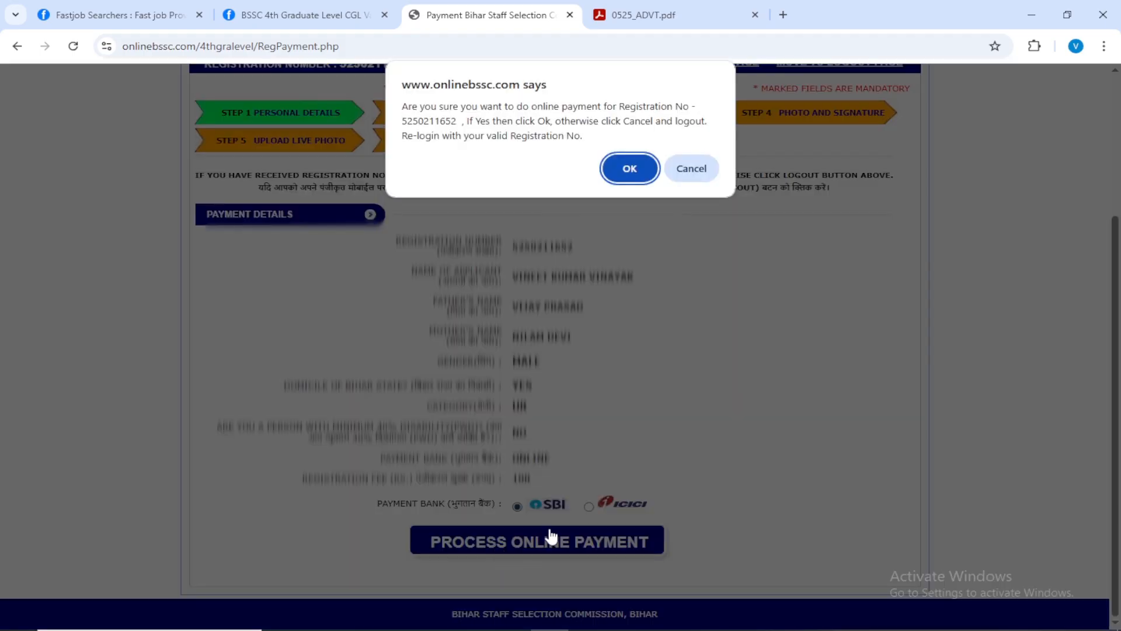
click(630, 169)
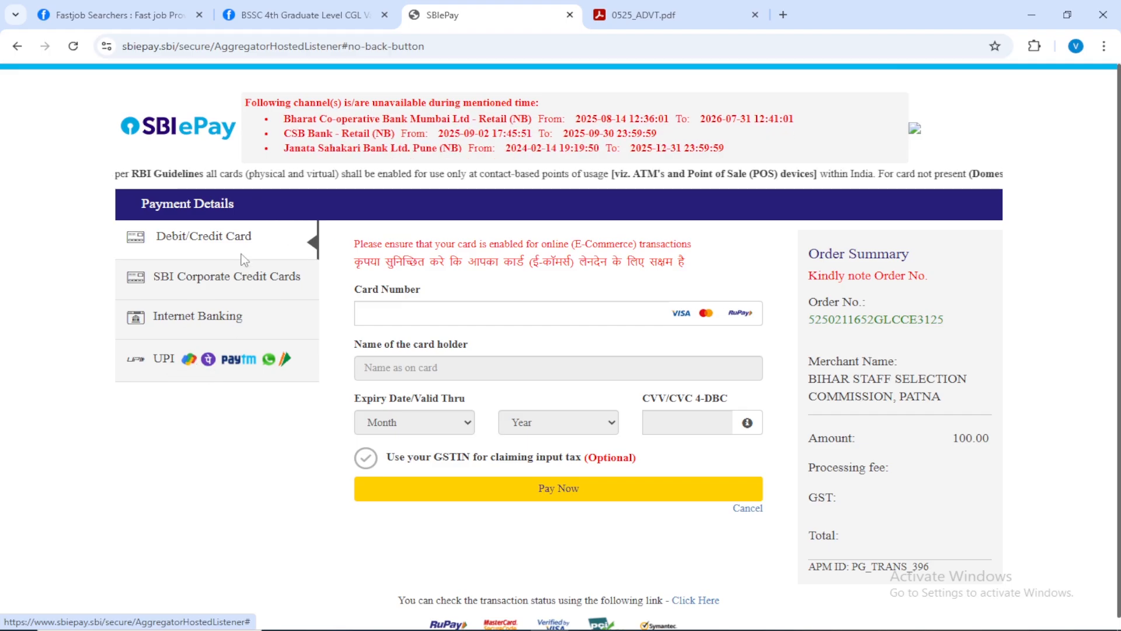
Pay the application fee through UPI using the UPI QR option.
click(209, 367)
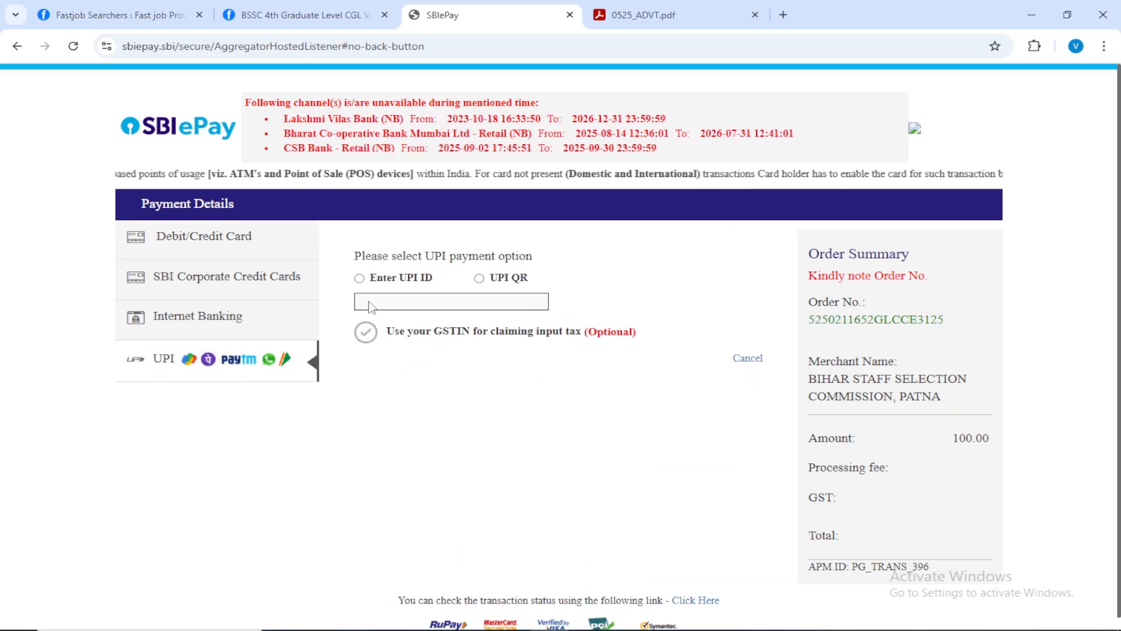
click(478, 279)
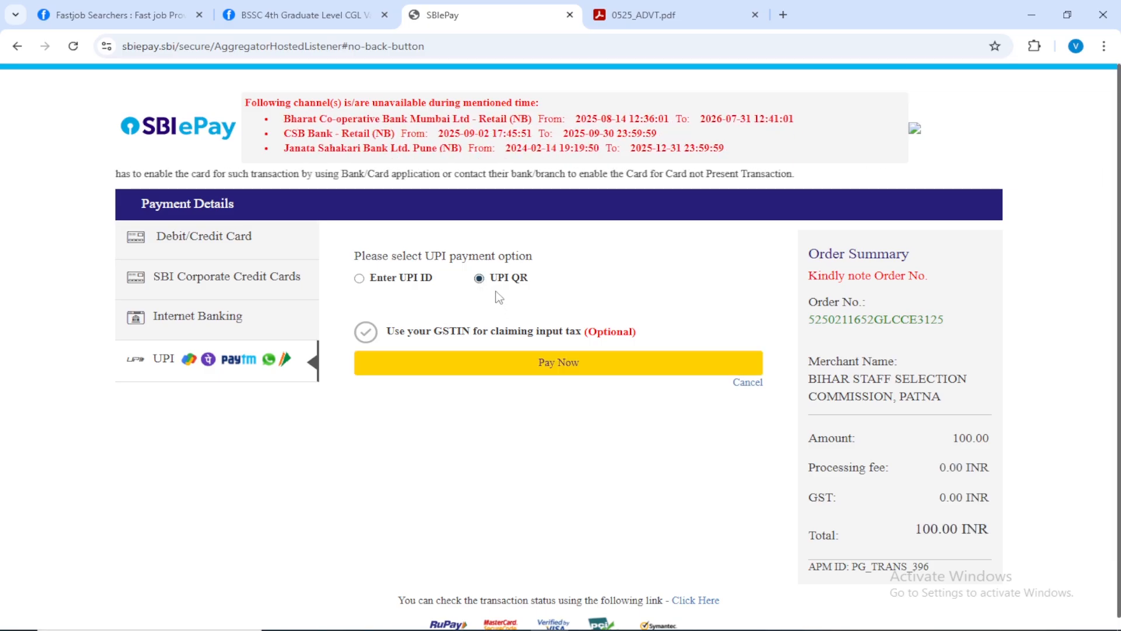
click(559, 373)
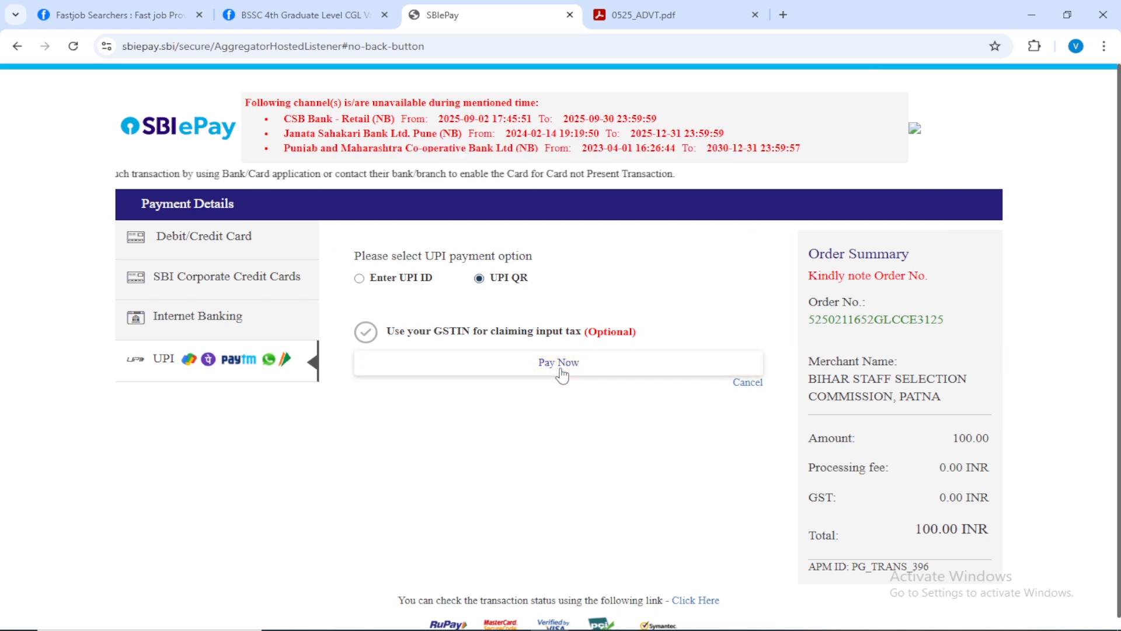
click(566, 368)
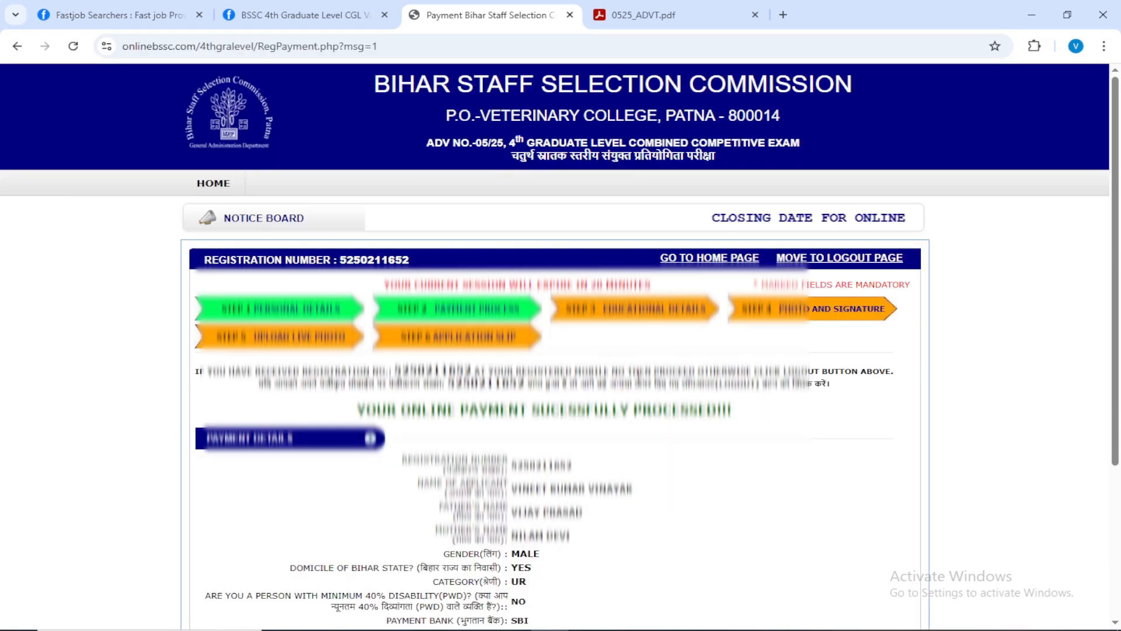
Review the payment details, save them and continue to the educational qualification form.
scroll(636, 357, down, 1)
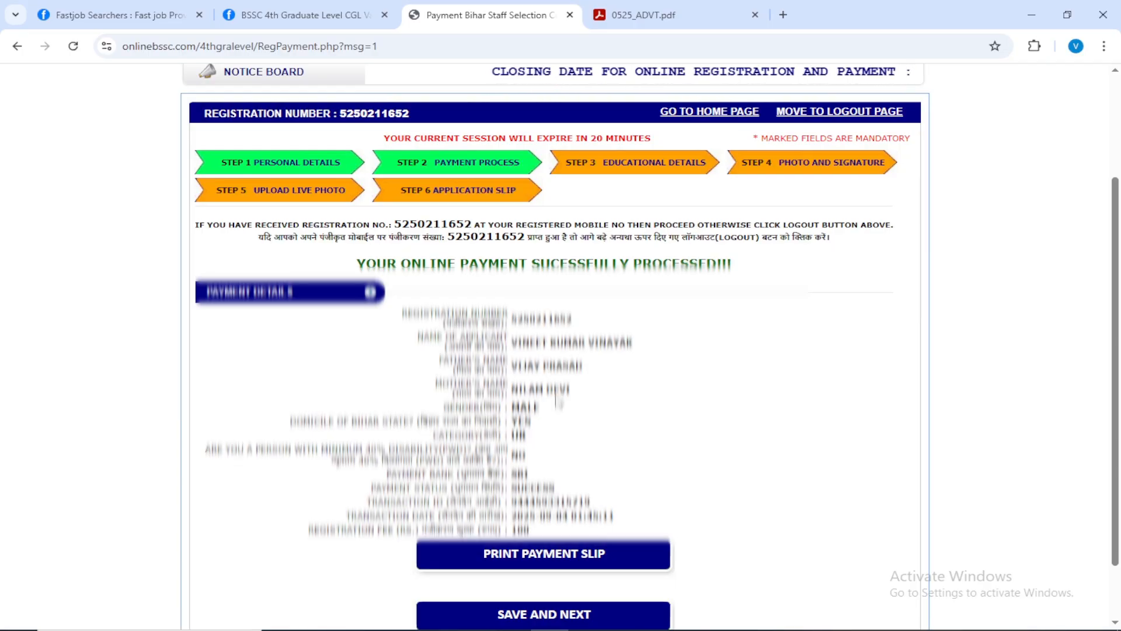
scroll(534, 351, down, 1)
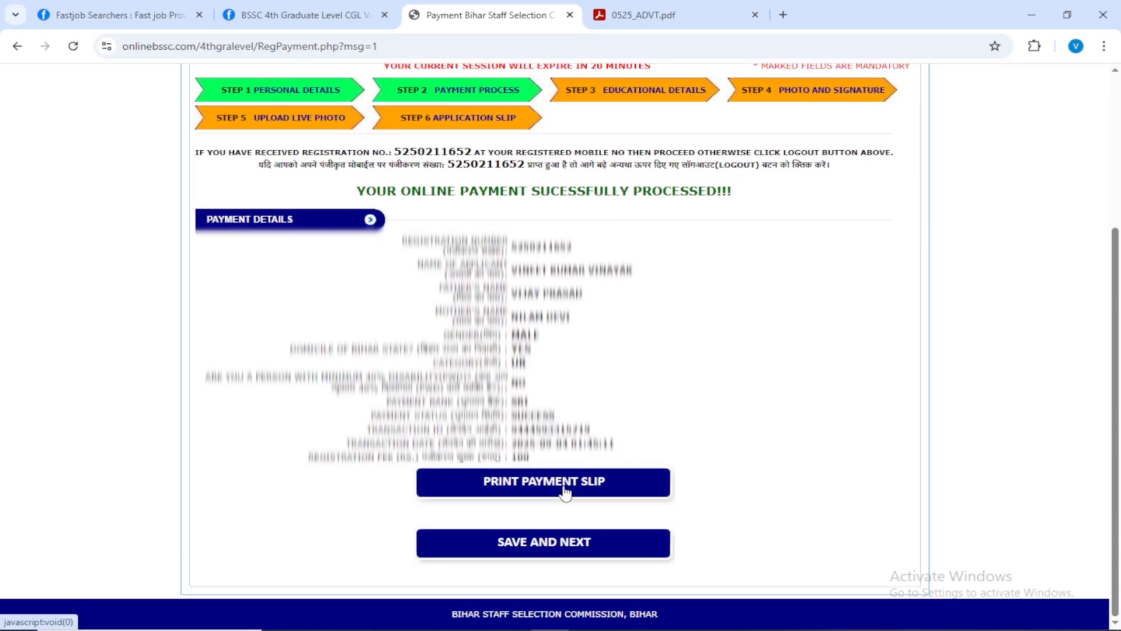
click(545, 554)
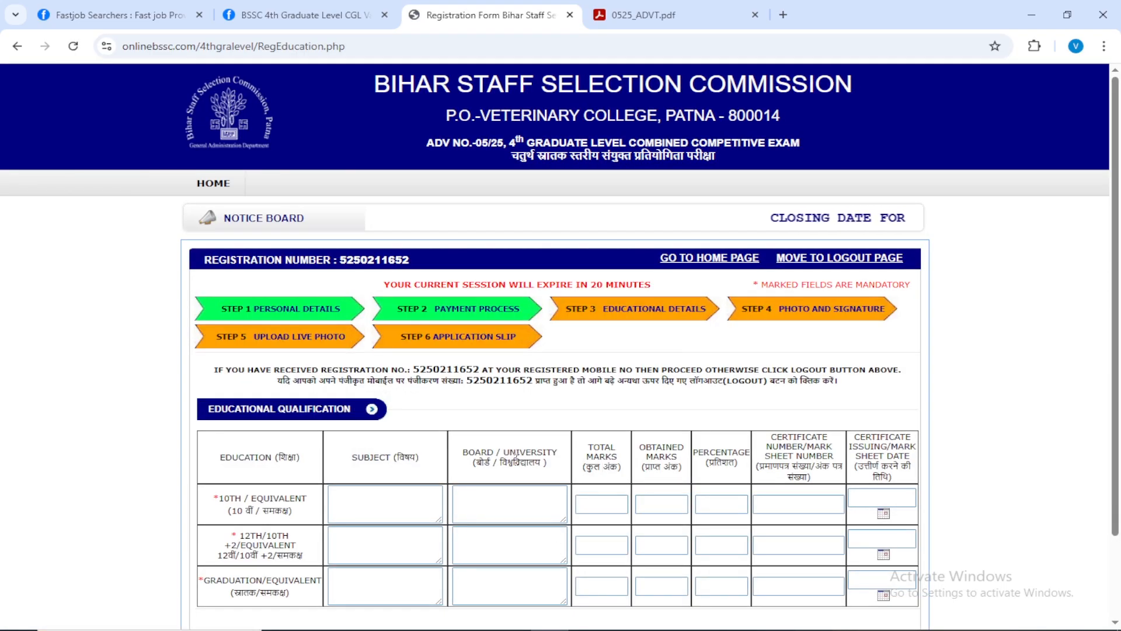
Fill in and submit the 10th (BSEB Patna, 373/500), 12th (BSEB Patna, Commerce, 322/500) and graduation (Magadh University, Accounts, 540/800) rows with certificate details.
scroll(517, 462, down, 2)
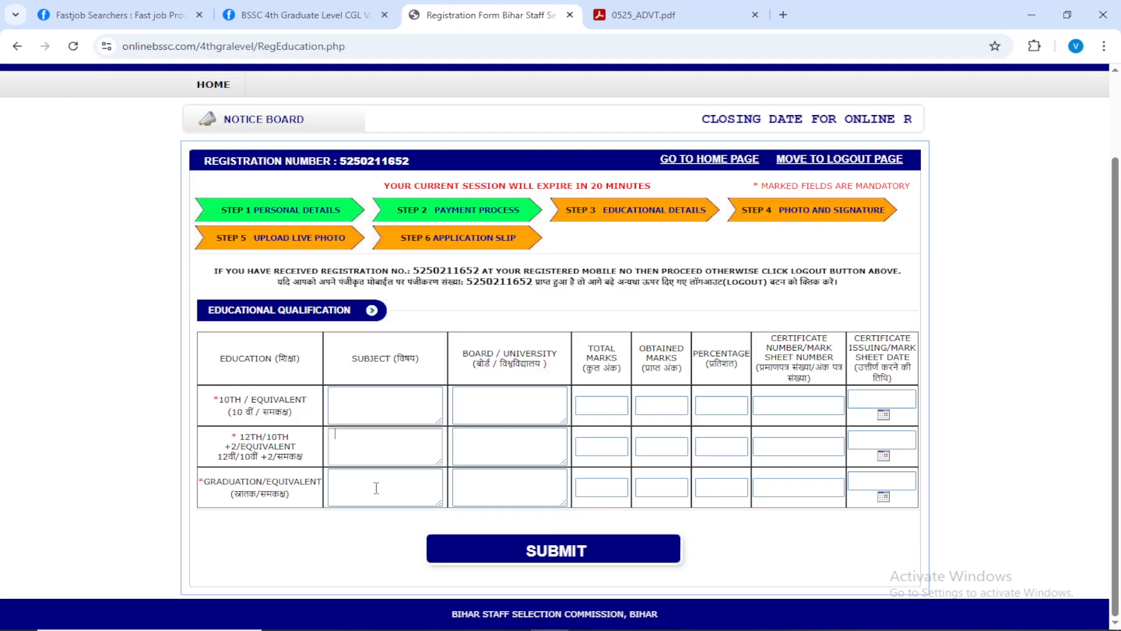
click(398, 414)
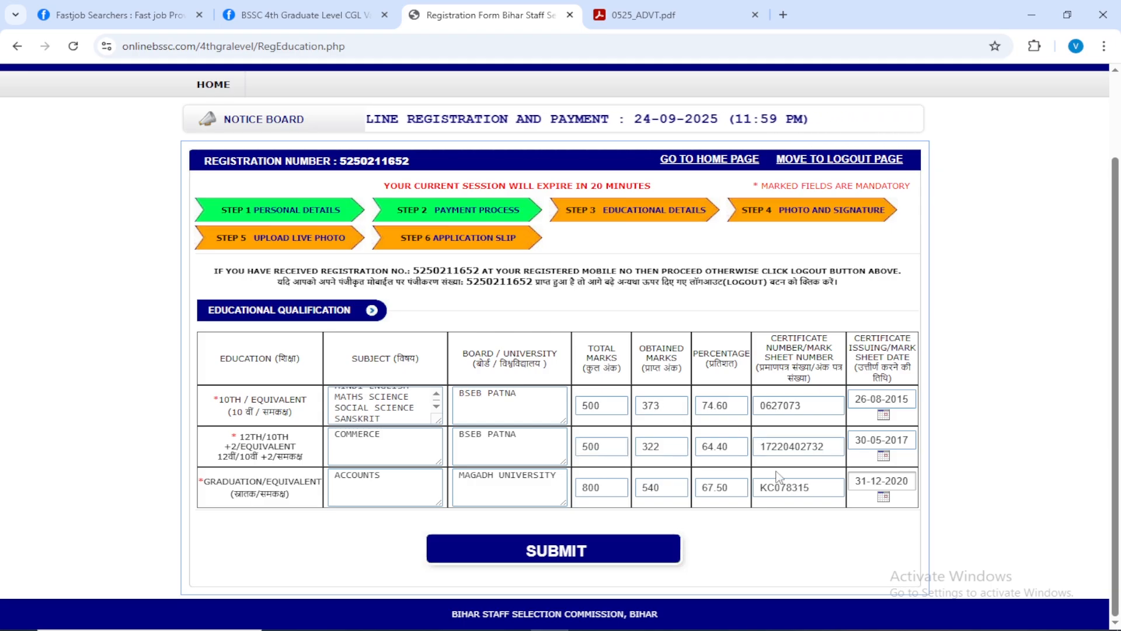
click(568, 560)
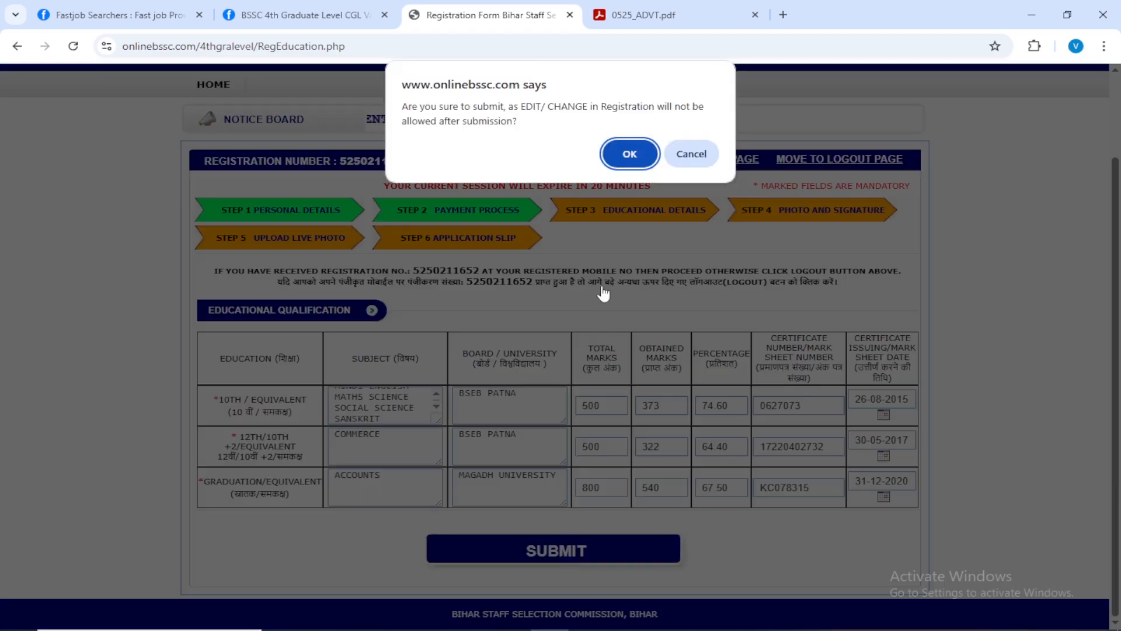
click(628, 155)
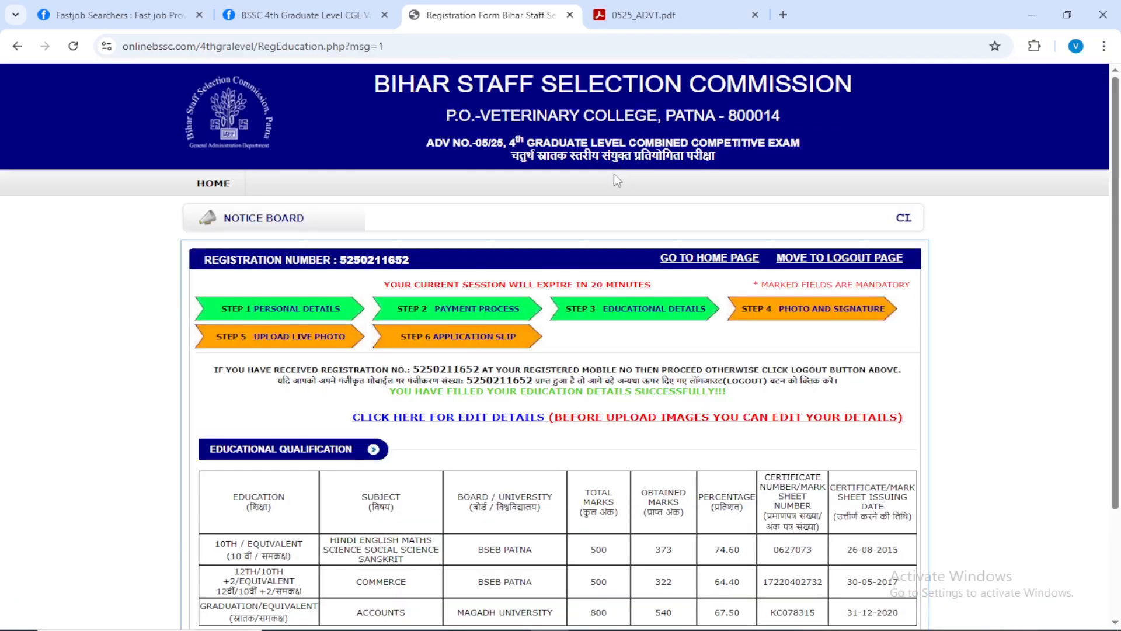
Review the submitted educational details, save them and continue to the photo and signature upload.
scroll(531, 355, down, 1)
scroll(531, 355, down, 2)
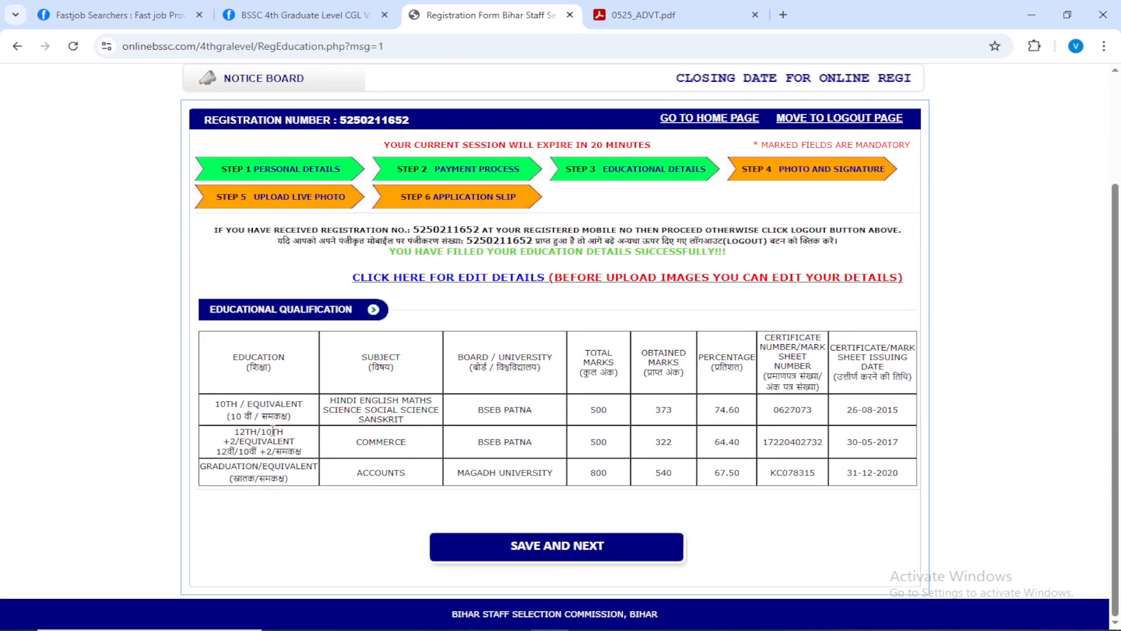
click(559, 552)
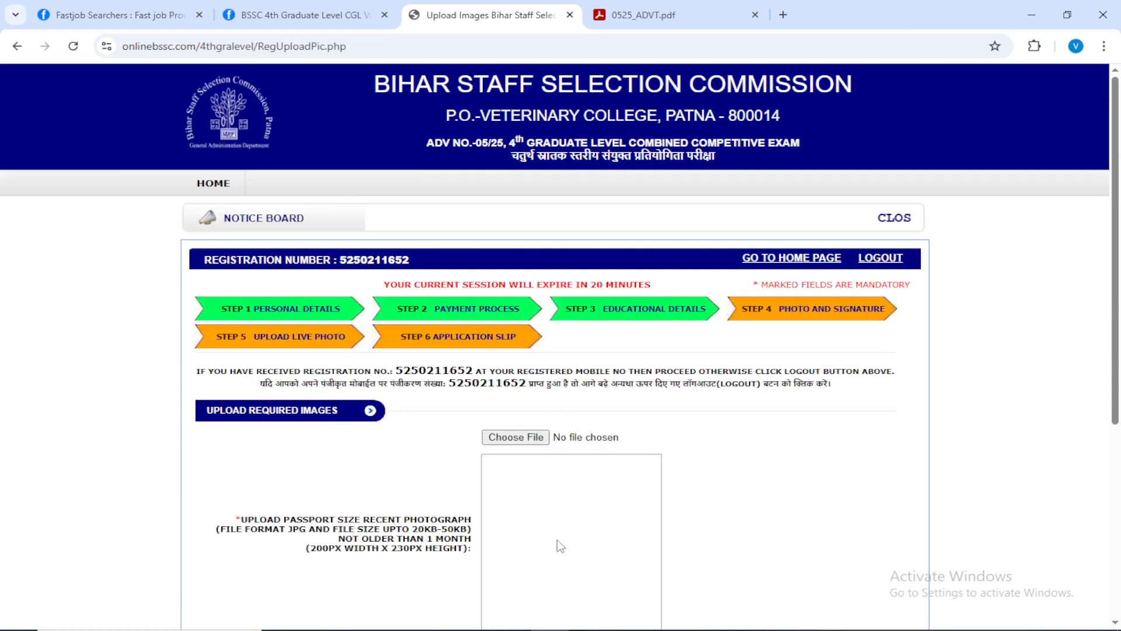
Upload the passport size photograph, English signature and Hindi signature, confirm their submission and check the uploaded images.
scroll(526, 415, down, 1)
scroll(525, 403, down, 2)
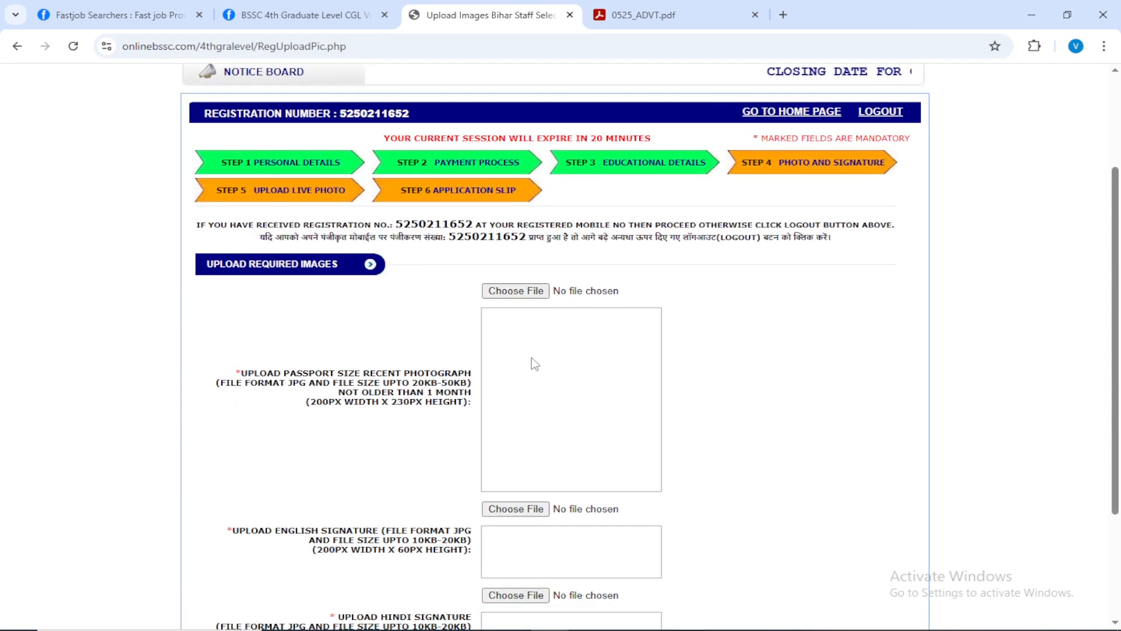
scroll(531, 359, down, 3)
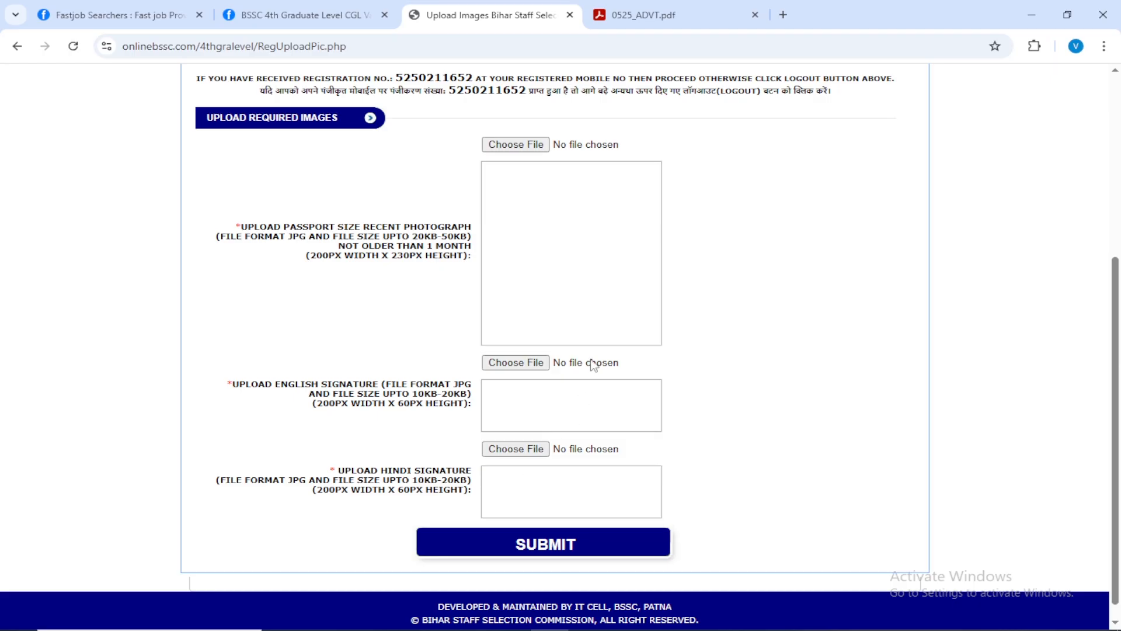
scroll(593, 356, up, 1)
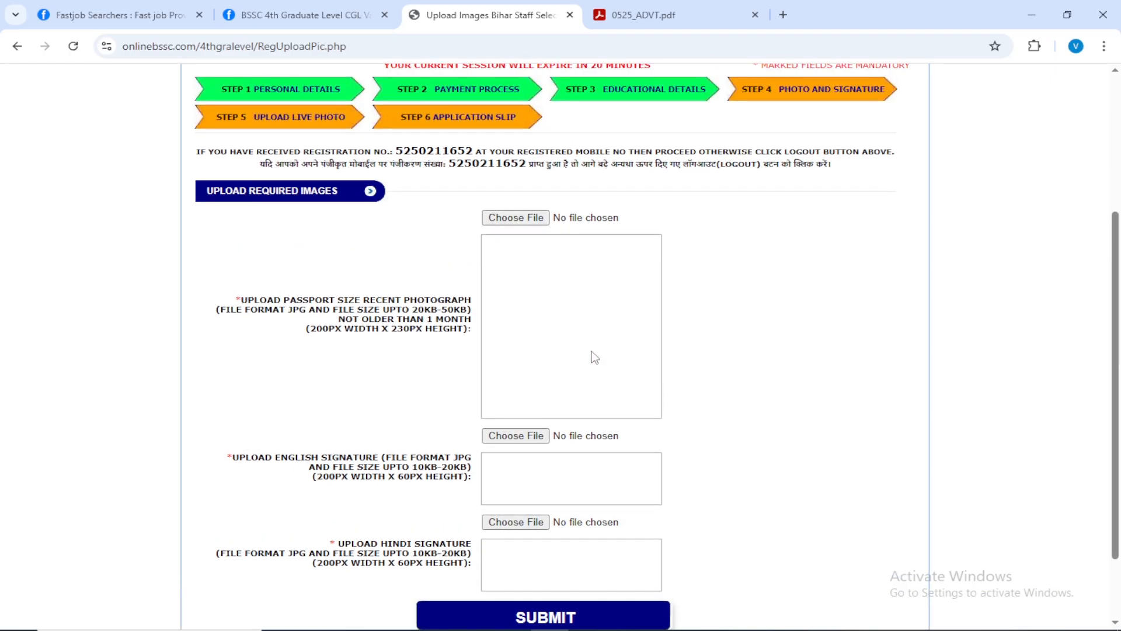
scroll(594, 357, down, 1)
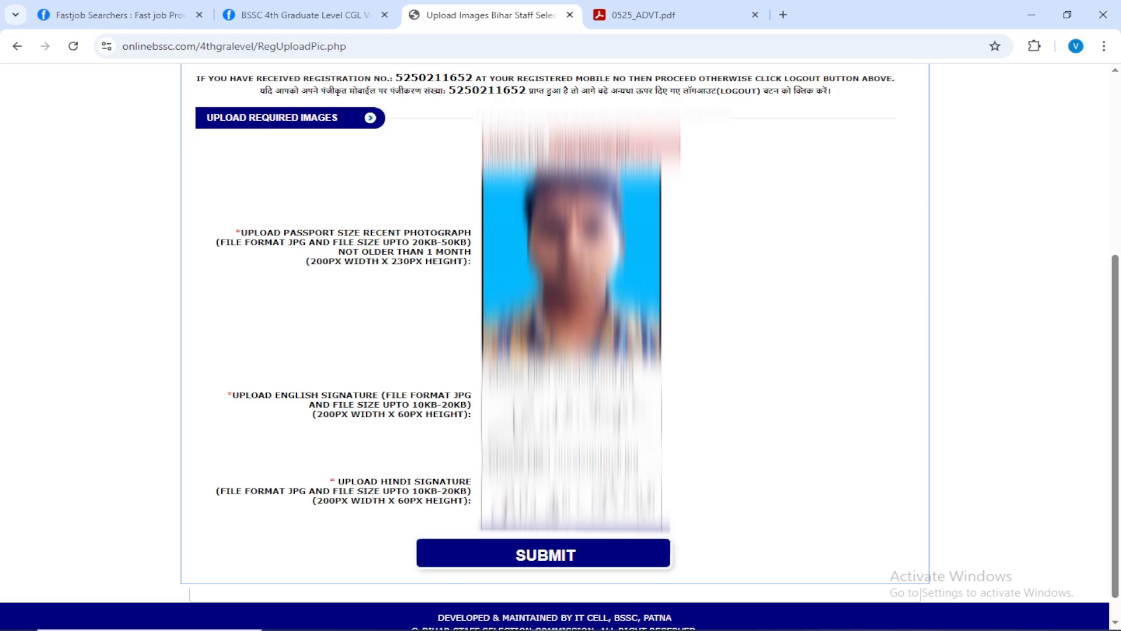
click(552, 560)
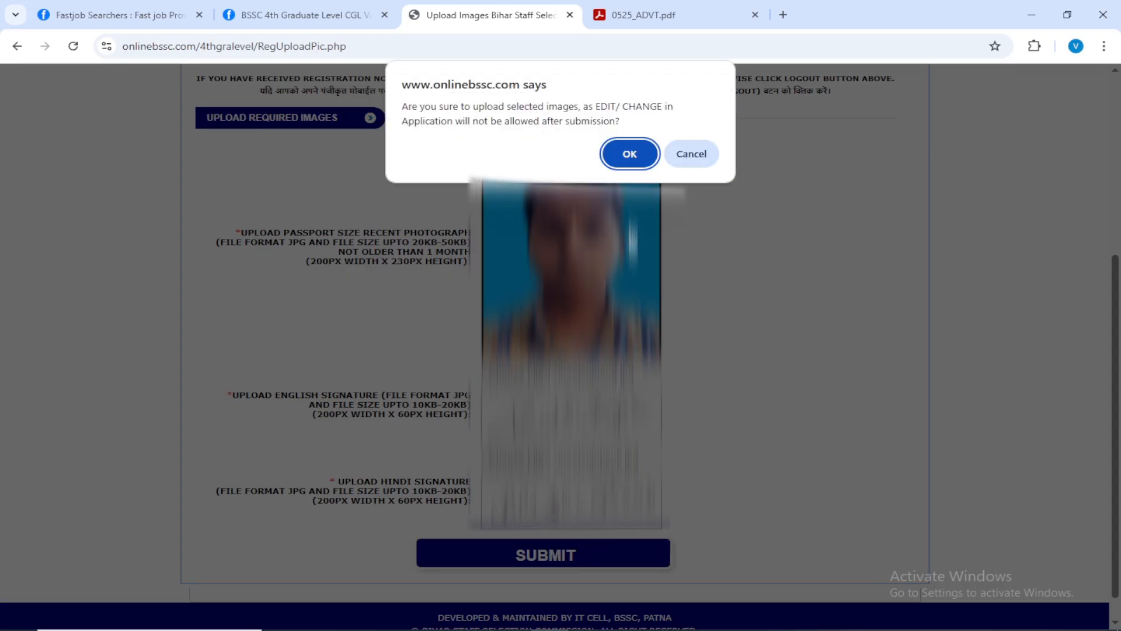
click(630, 154)
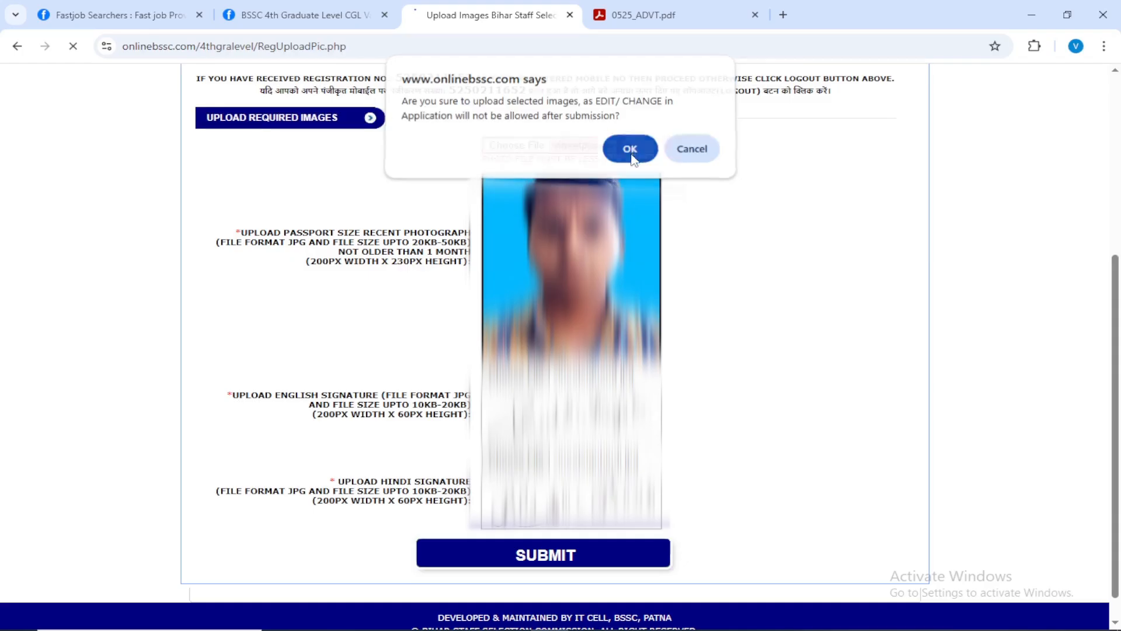
scroll(560, 339, down, 5)
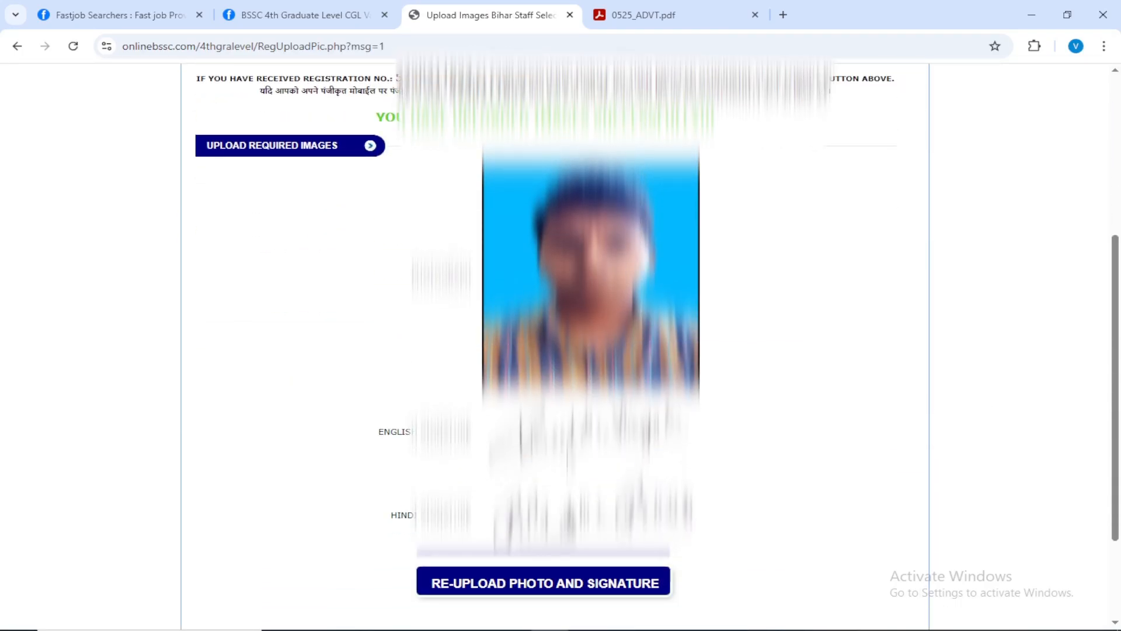
scroll(535, 462, down, 3)
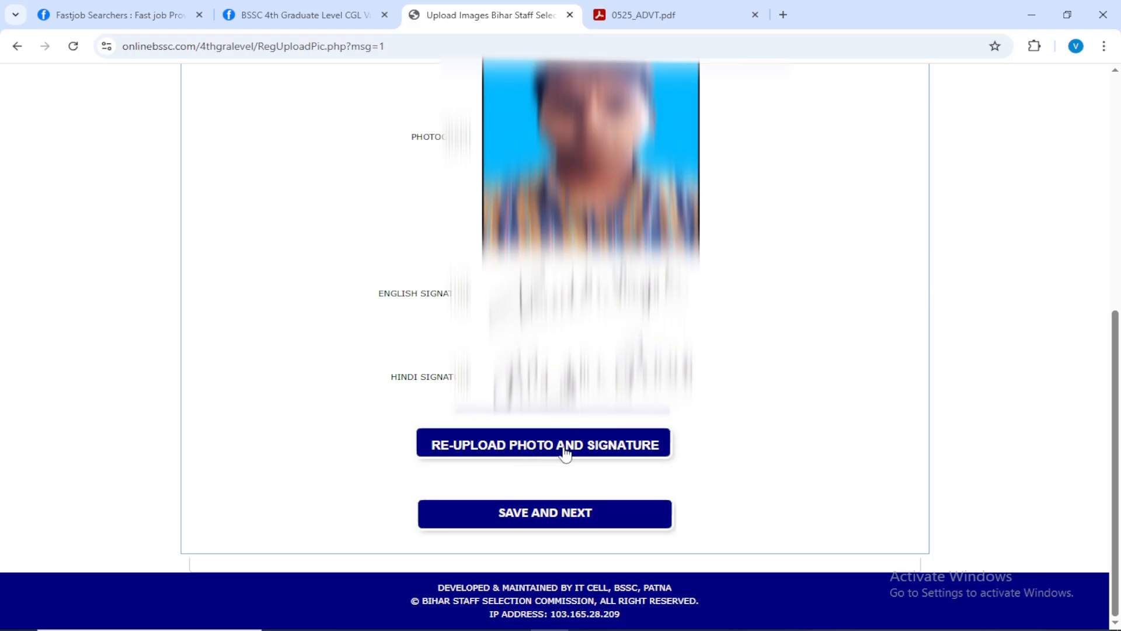
Save the uploaded photo and signatures and continue to the live photo capture form.
click(534, 517)
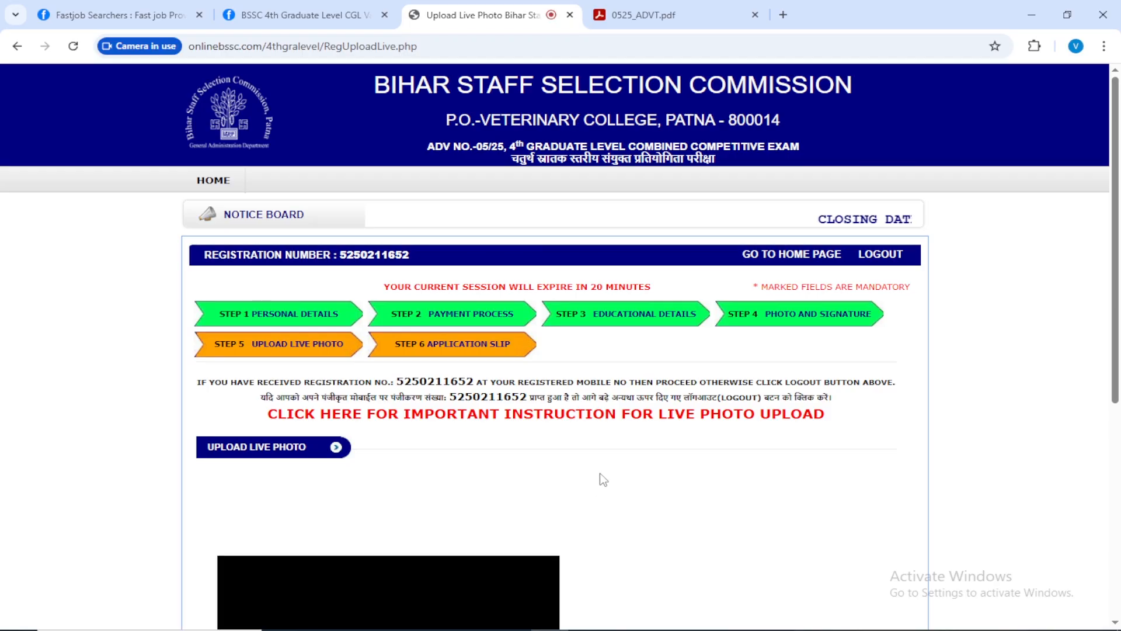
scroll(613, 460, down, 2)
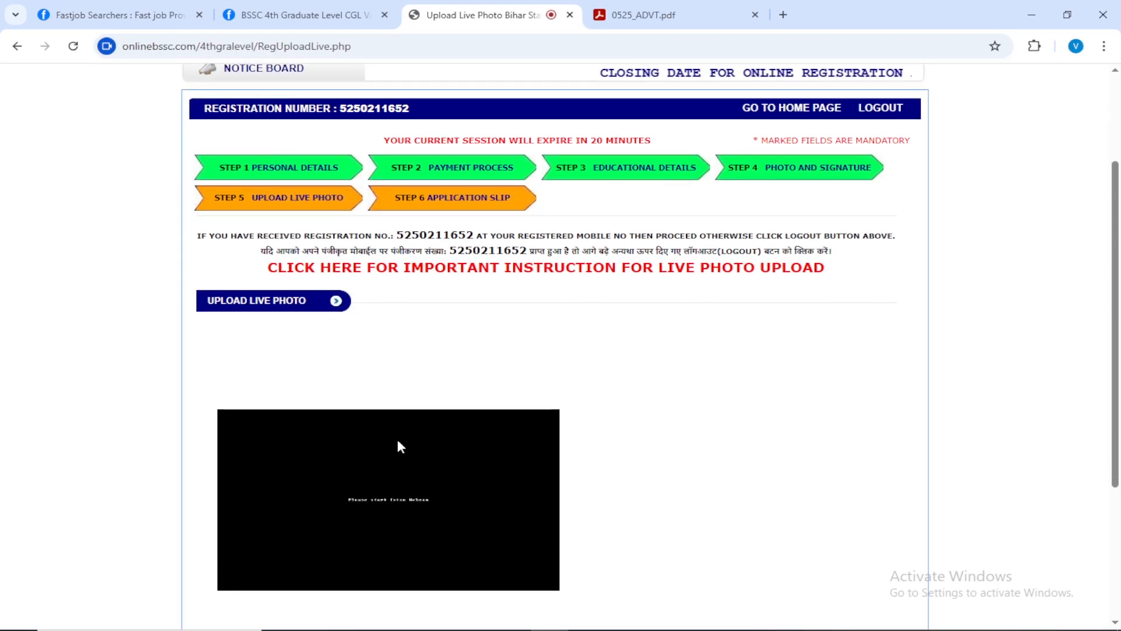
scroll(397, 445, down, 3)
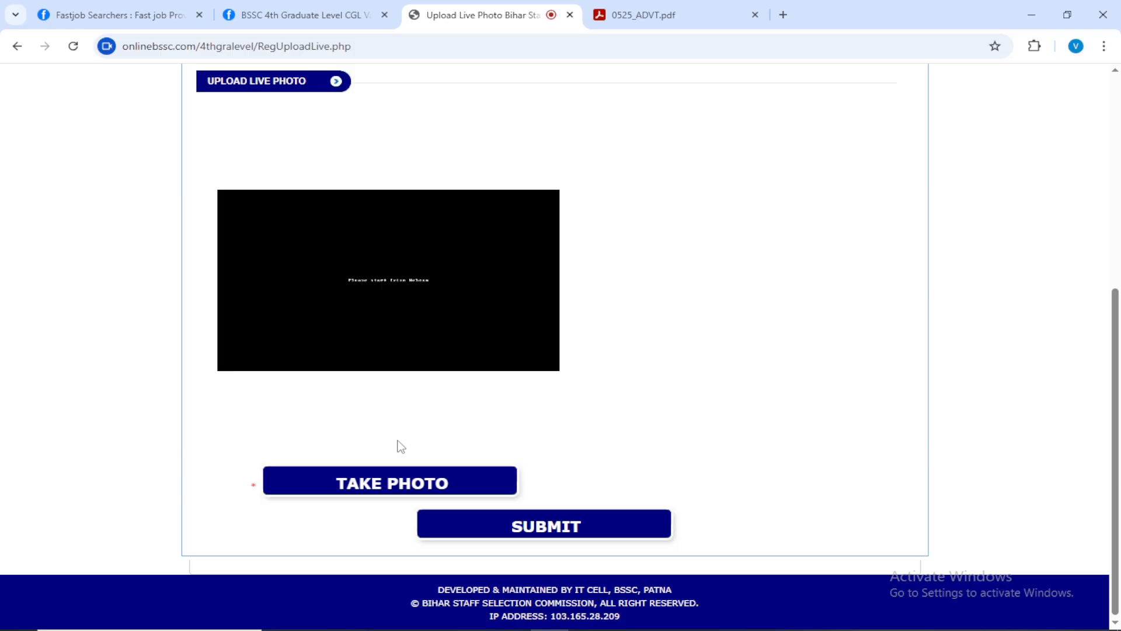
Open the important instructions for live photo upload and review the capture guidelines with the acceptable and not acceptable sample photographs.
scroll(401, 446, up, 3)
middle_click(403, 267)
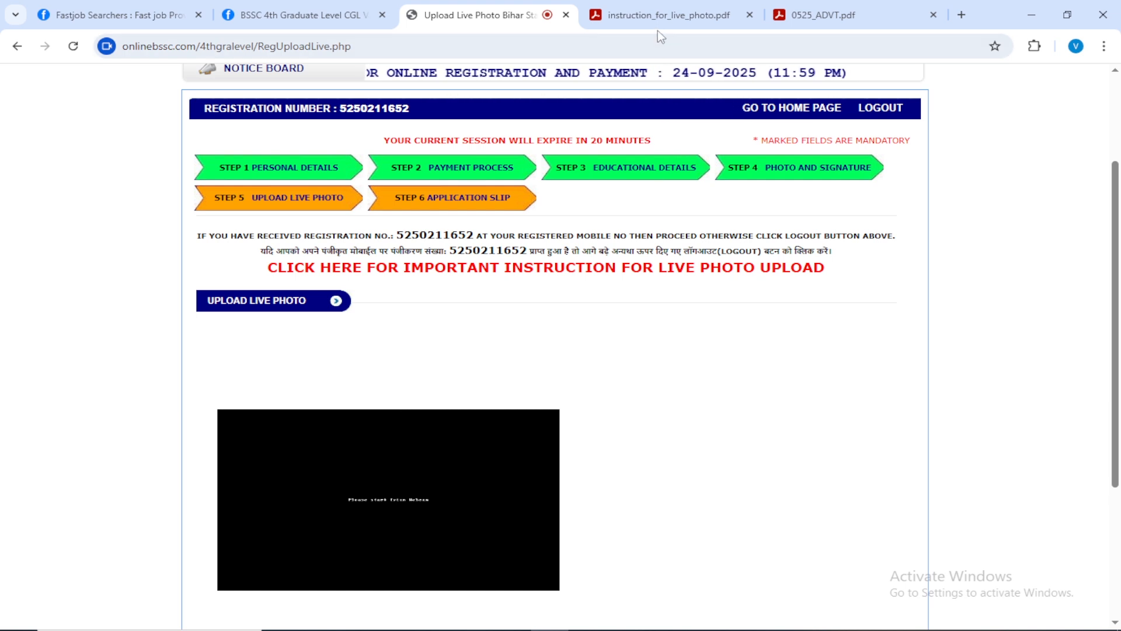
click(657, 15)
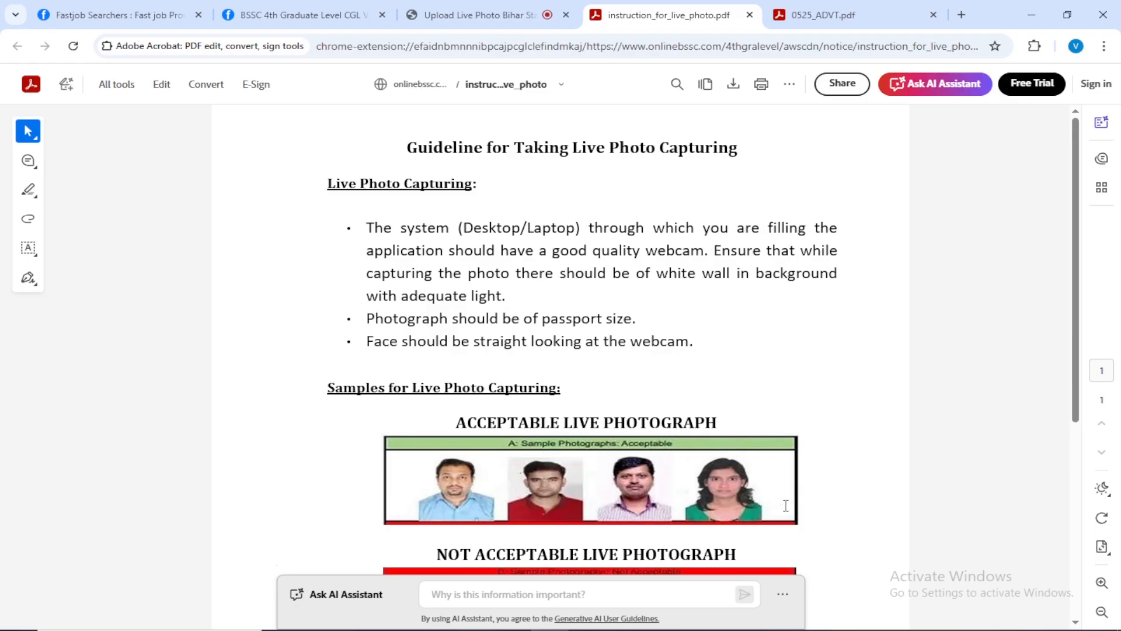
scroll(784, 498, down, 4)
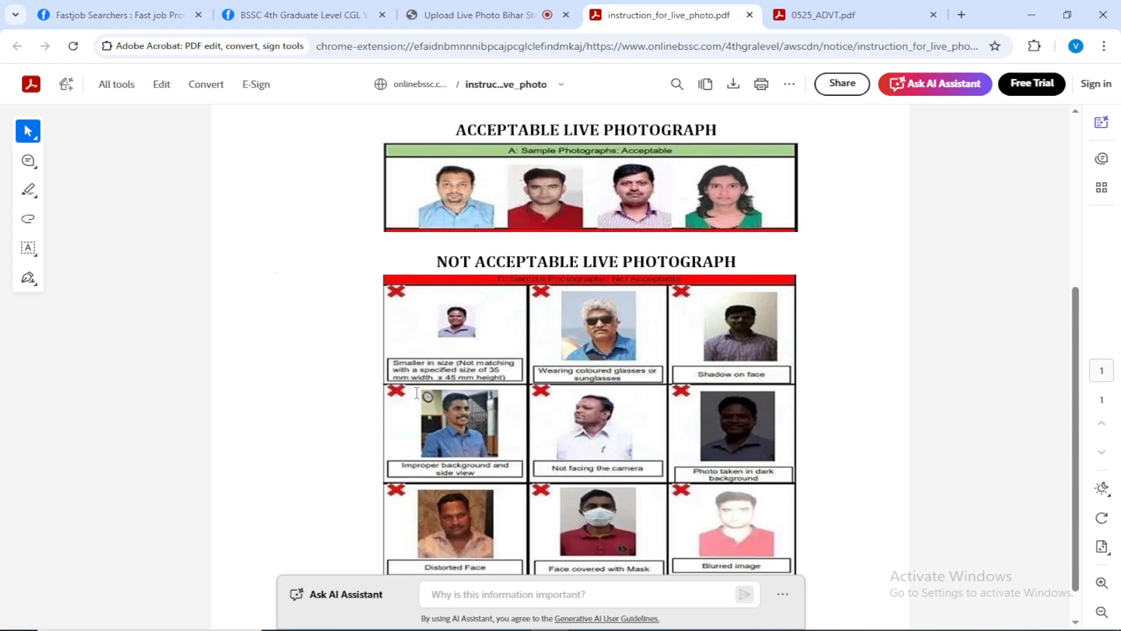
scroll(462, 374, up, 3)
scroll(502, 356, down, 3)
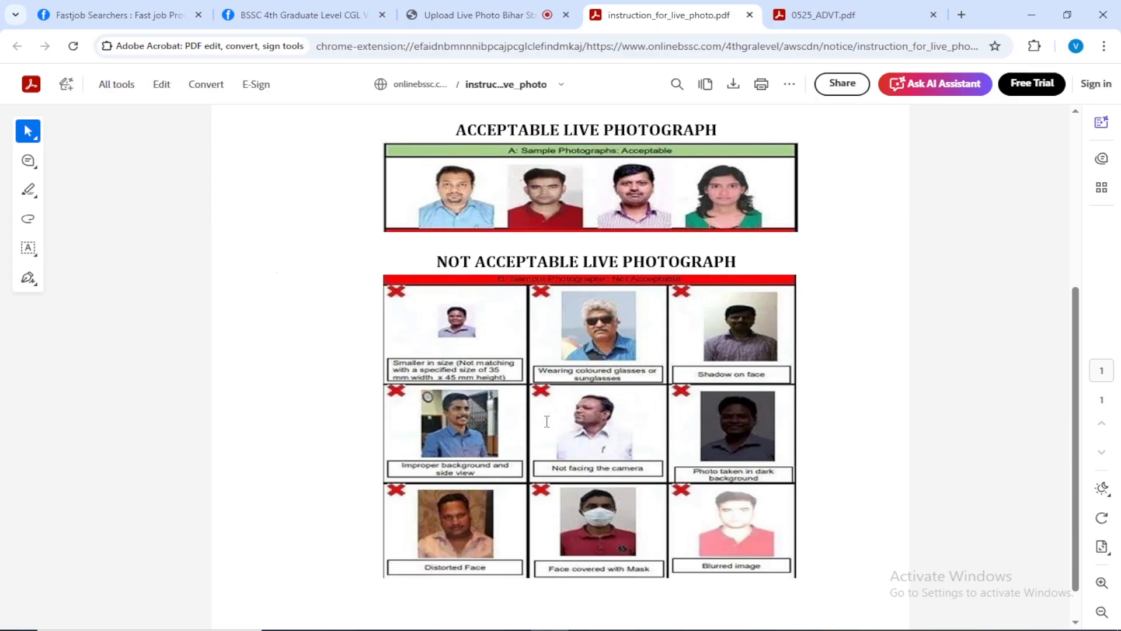
scroll(677, 409, up, 3)
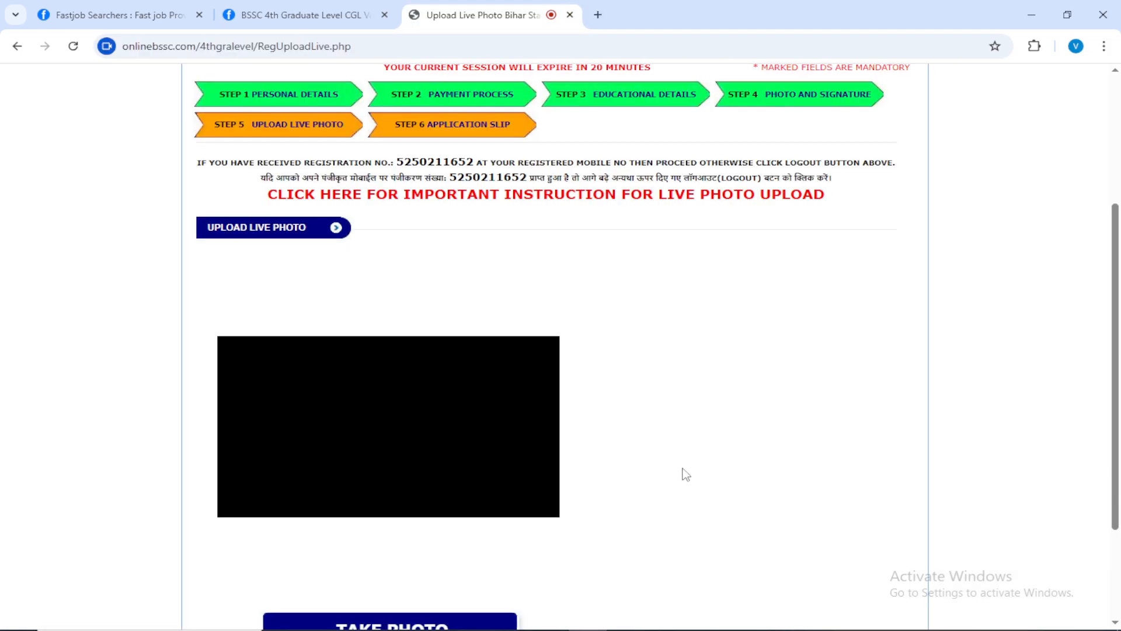
Leave the live photo form and minimize the browser and the Iriun Webcam window to show the desktop.
scroll(687, 474, down, 3)
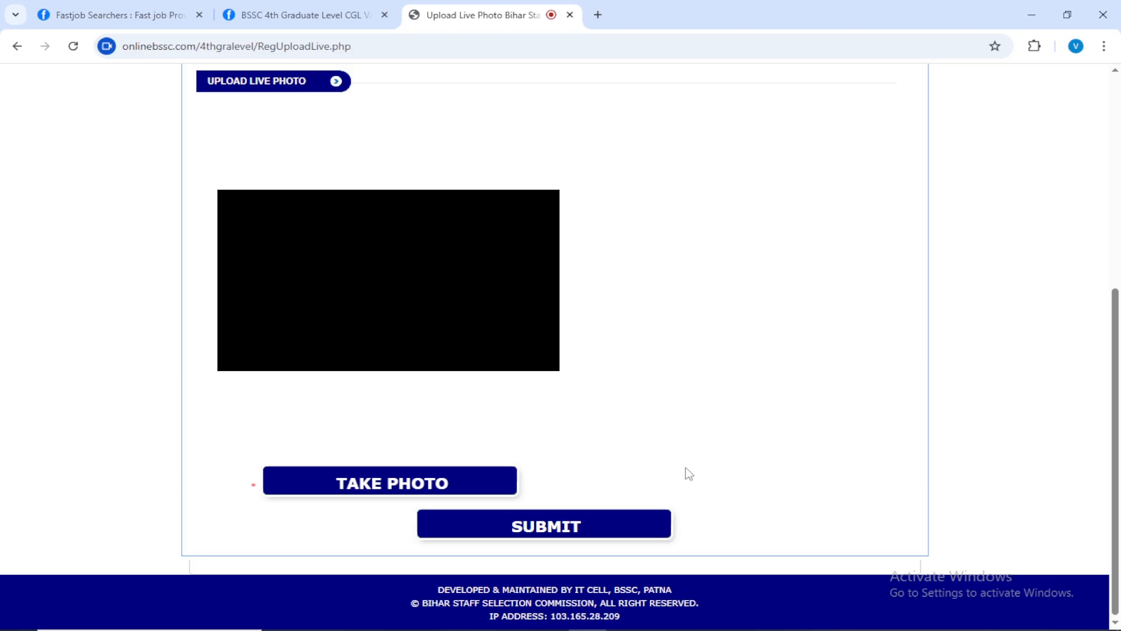
click(1032, 18)
click(1028, 9)
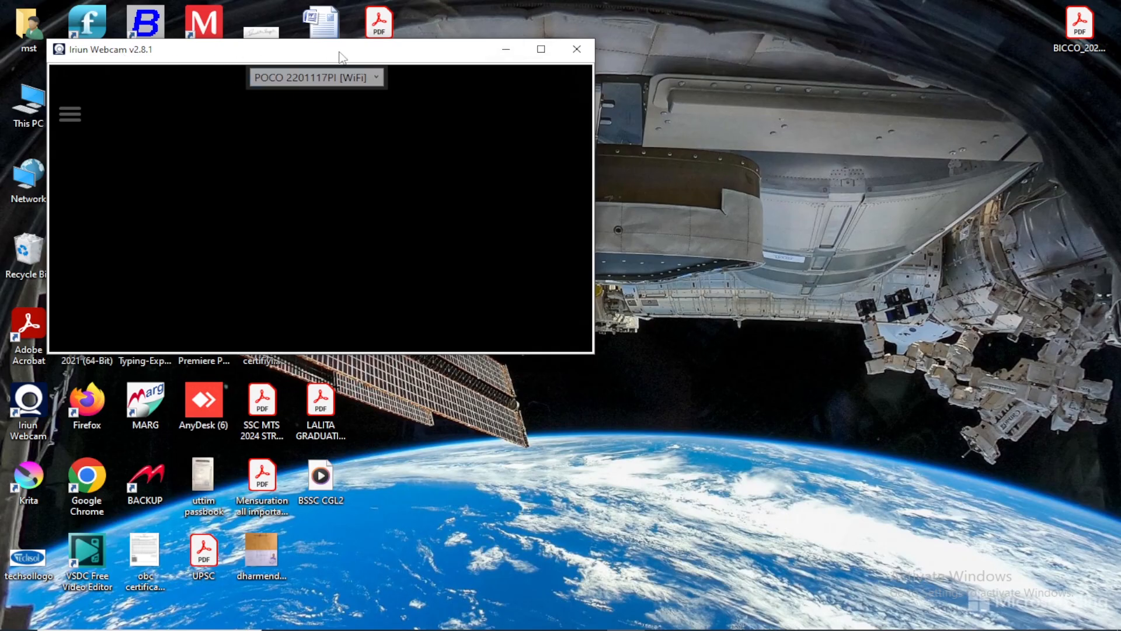
click(506, 49)
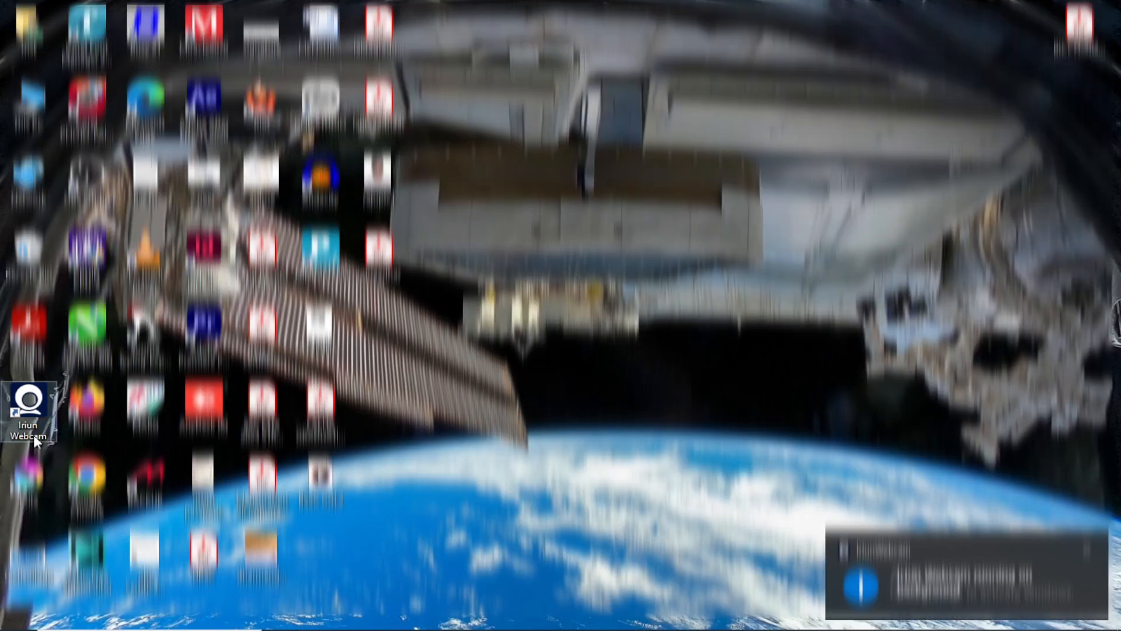